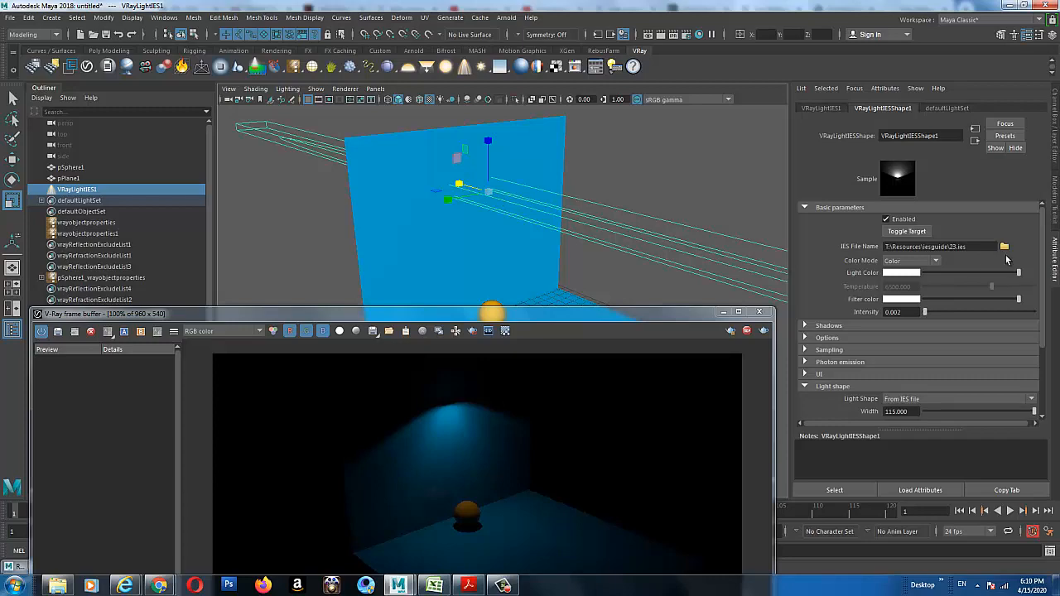
Load 7.IES from the iesguide folder as the IES light's profile.
left_click(1004, 246)
left_click(343, 162)
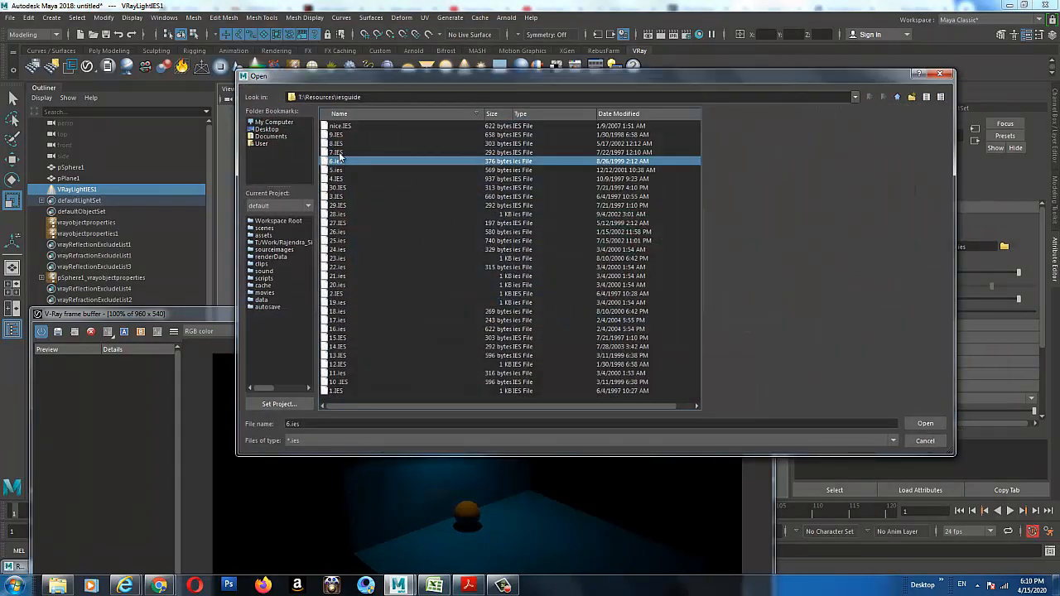
left_click(340, 154)
left_click(924, 424)
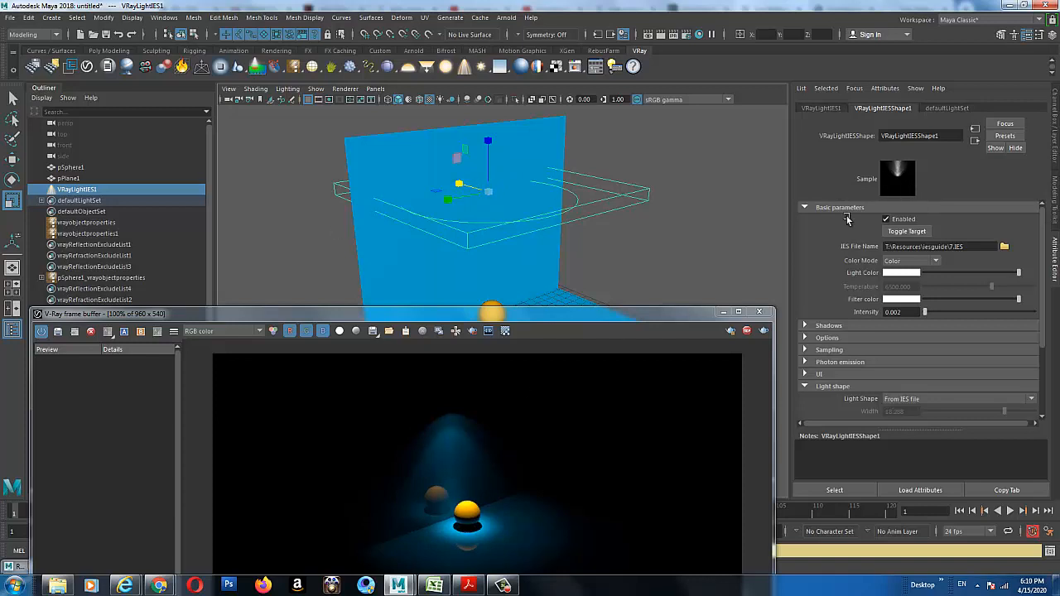
Move the IES light horizontally toward the back wall.
key("w")
left_click_drag(459, 183, 433, 180)
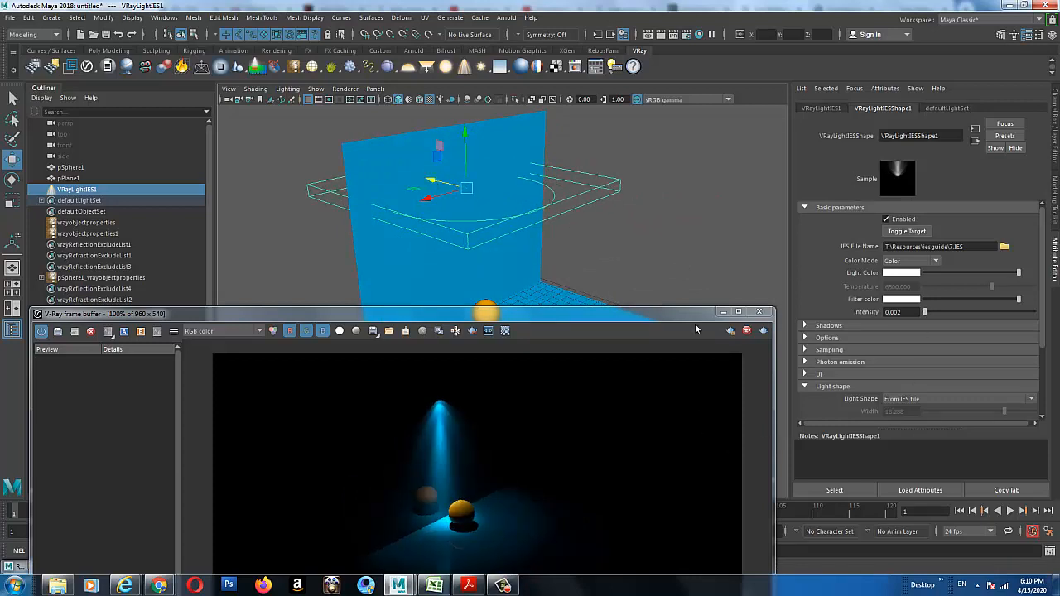
left_click_drag(497, 230, 532, 304, "alt")
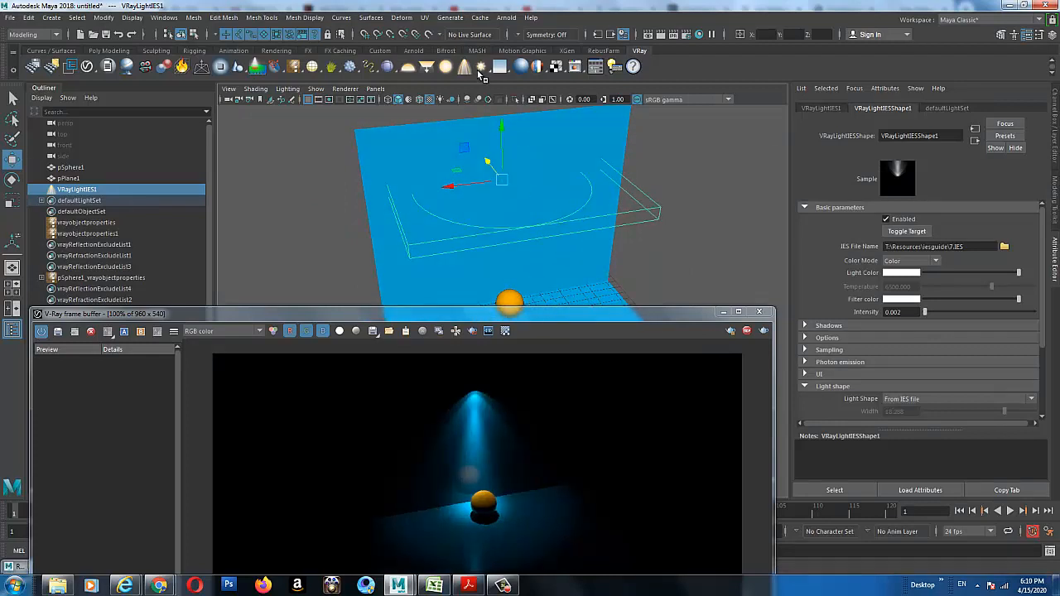
Delete the IES light from the scene.
left_click_drag(506, 132, 558, 175, "alt")
left_click(642, 189)
key("Delete")
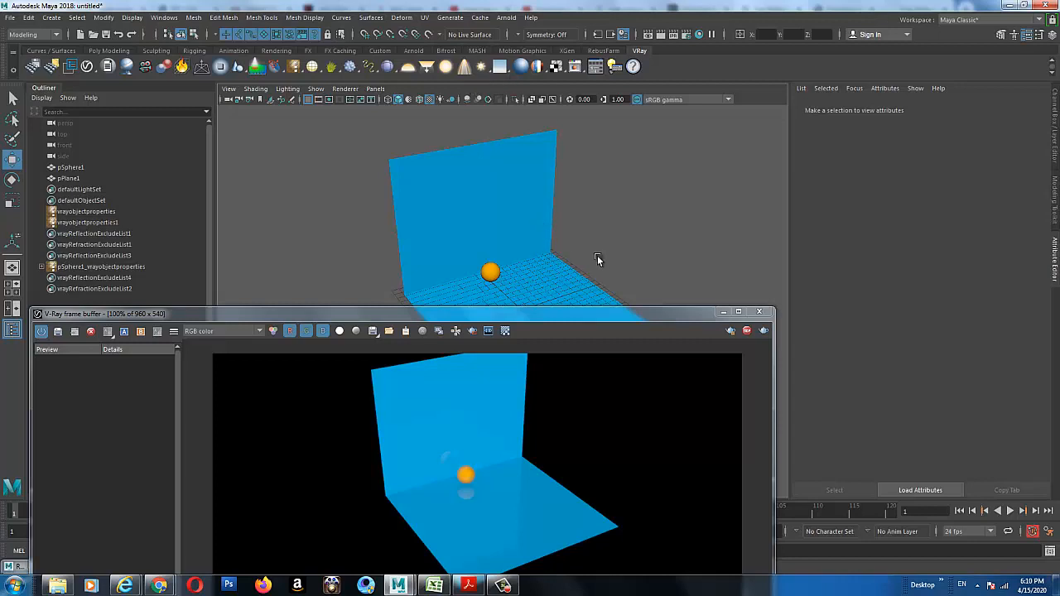
Delete the vertical wall portion of the blue plane, keeping the flat floor, and return to object mode with nothing selected.
left_click_drag(597, 255, 514, 230, "alt")
left_click(521, 208)
right_click_drag(515, 193, 518, 224)
left_click(509, 228)
key("Delete")
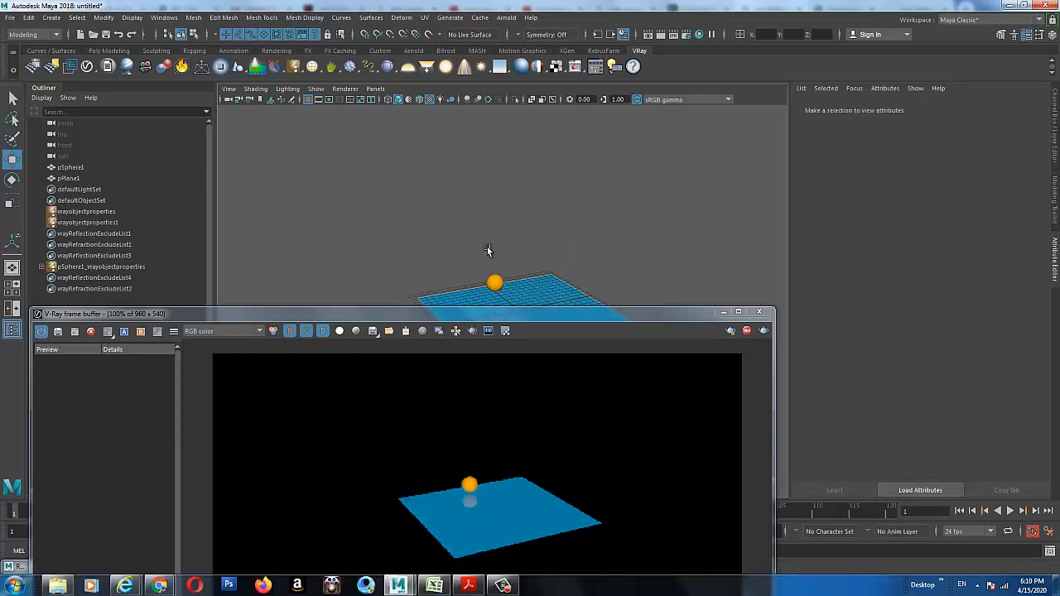
mouse_move(488, 251)
left_mouse_down("alt")
mouse_move(521, 267)
mouse_move(439, 260)
mouse_move(538, 269)
mouse_move(480, 257)
left_mouse_up("alt")
key("F8")
key("F8")
left_click(578, 269)
Create a V-Ray Sun light above the floor plane.
middle_click_drag(501, 282, 506, 225, "alt")
scroll(515, 224, "up", 2)
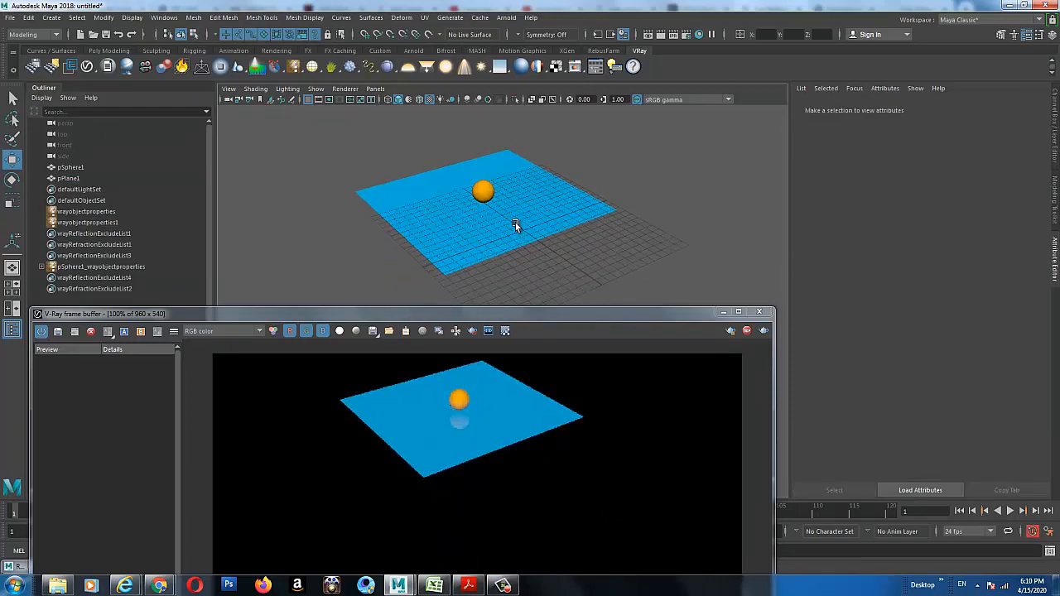
left_click_drag(515, 225, 542, 157, "alt")
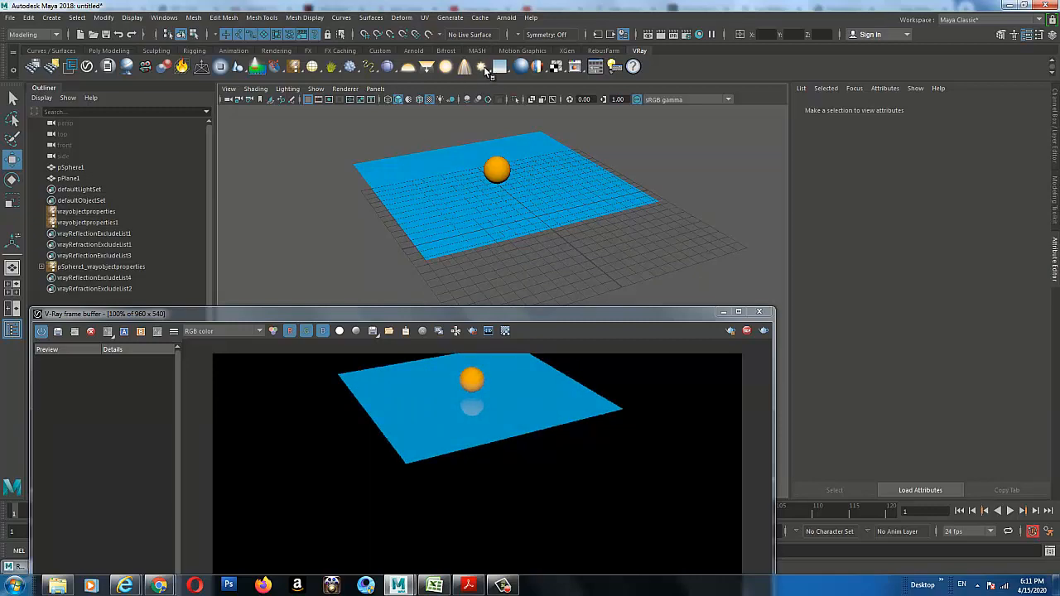
left_click_drag(523, 205, 507, 242, "alt")
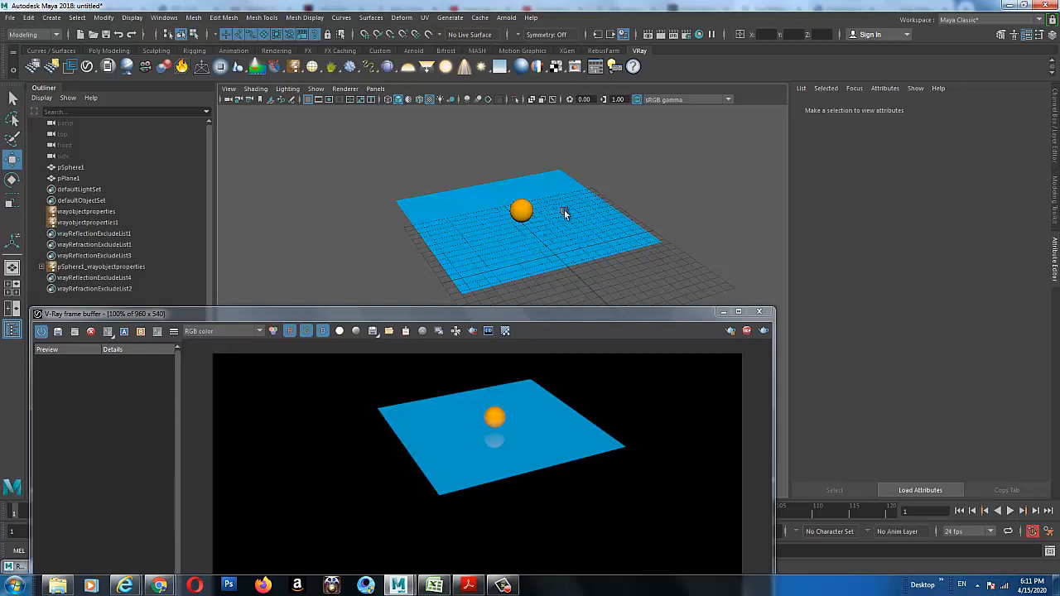
left_click_drag(566, 213, 546, 192, "alt")
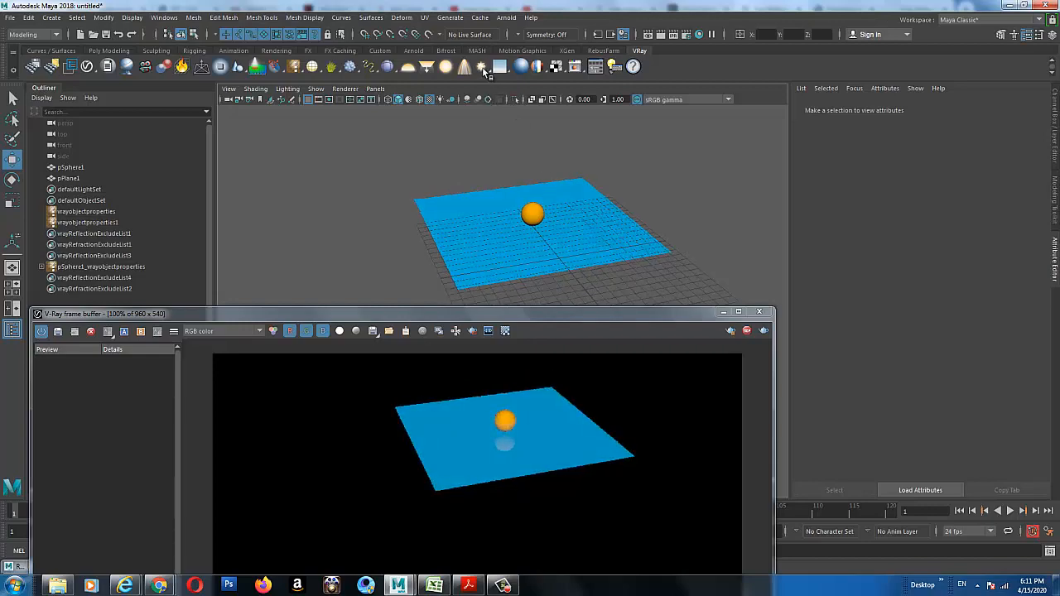
left_click(483, 66)
left_click_drag(597, 217, 510, 216, "alt")
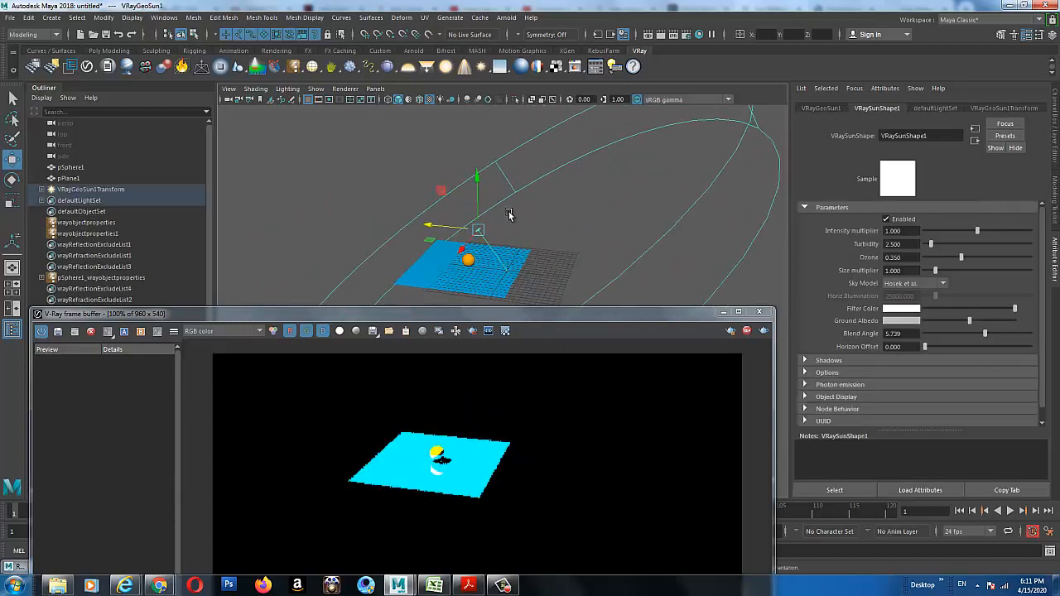
Move the V-Ray Sun horizontally along its Z axis, far beyond the floor plane's edge.
left_click_drag(428, 226, 195, 198)
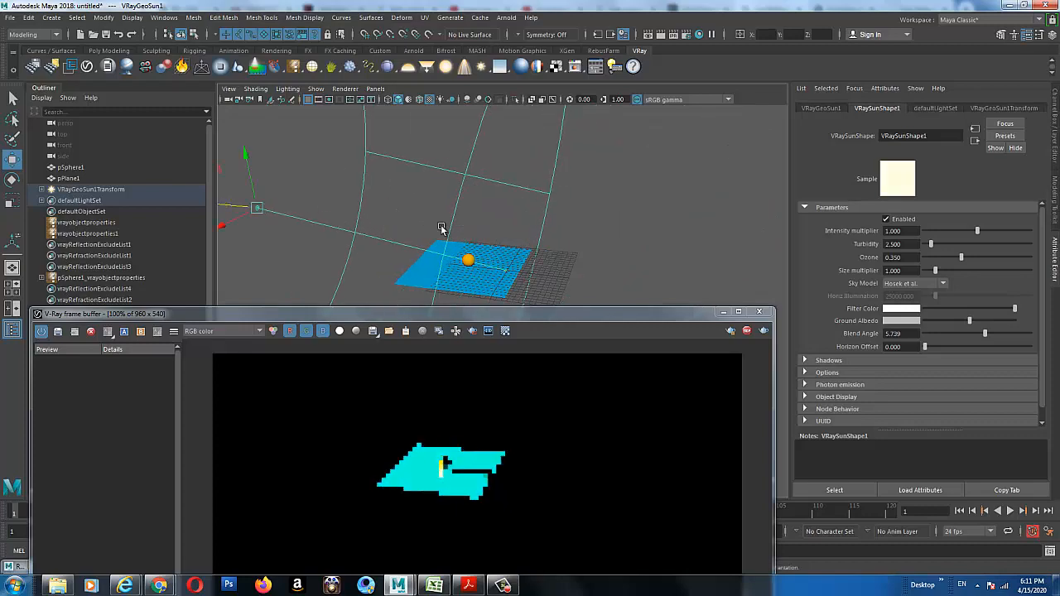
middle_click_drag(399, 204, 499, 200, "alt")
left_click_drag(380, 221, 448, 229, "alt")
left_click_drag(353, 227, 327, 202, "alt")
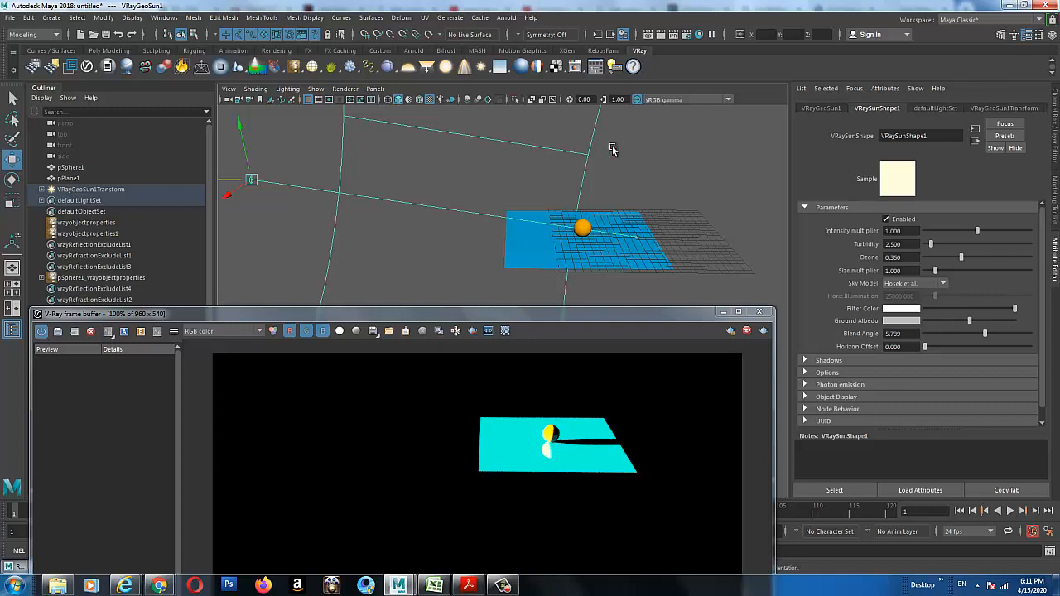
left_click_drag(613, 149, 500, 203, "alt")
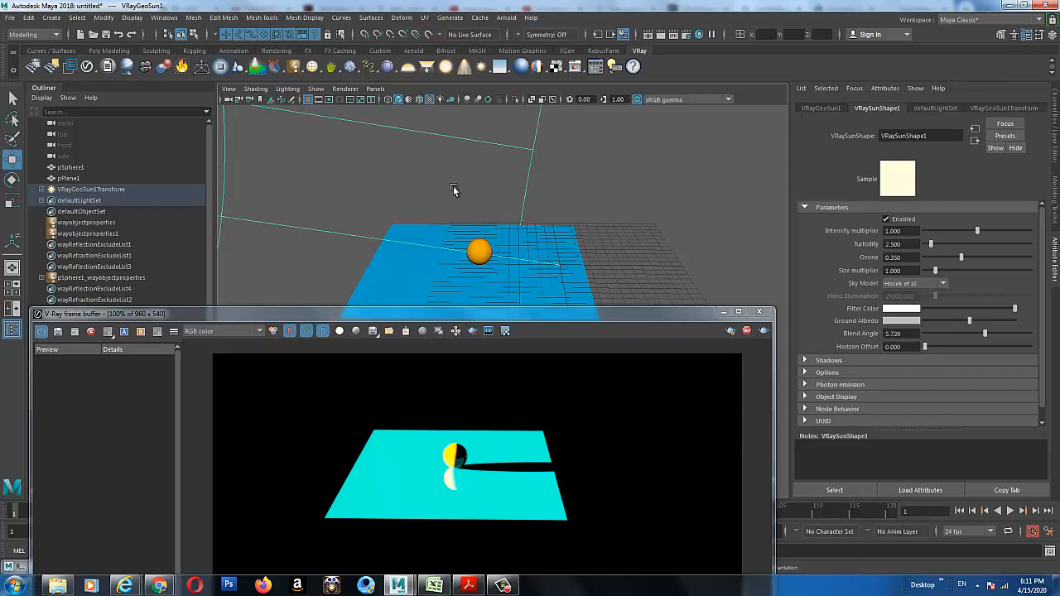
Select the perspective camera and add V-Ray Physical camera attributes to it.
left_click(389, 186)
left_click(365, 128)
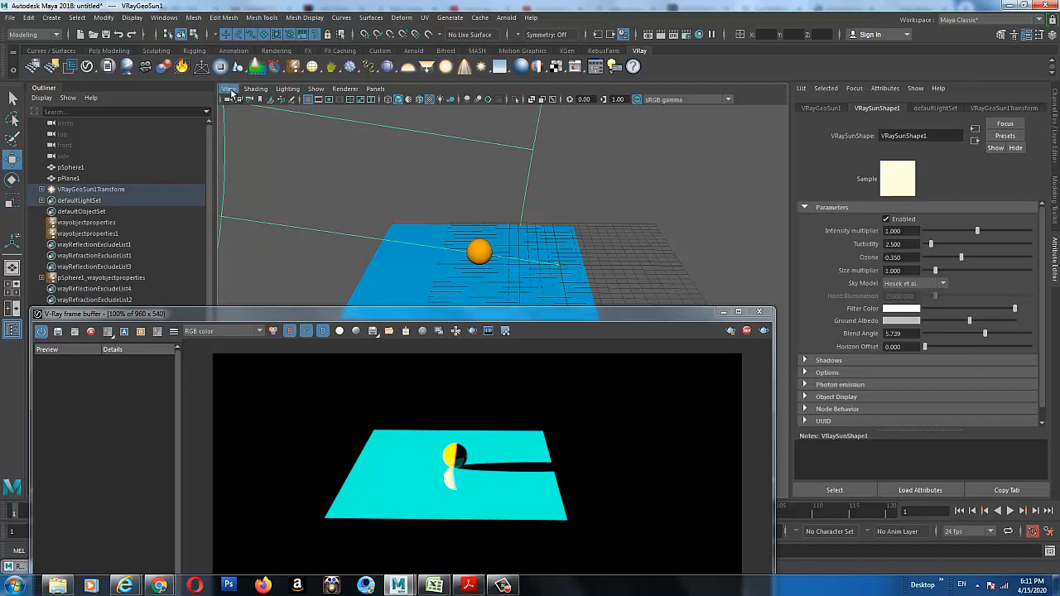
left_click(484, 201)
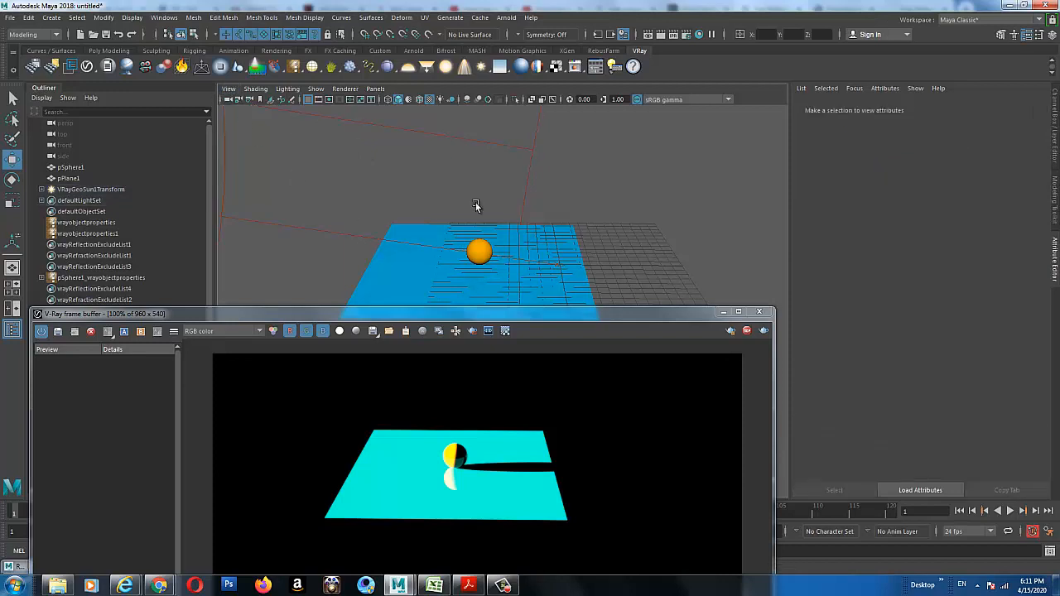
left_click(235, 91)
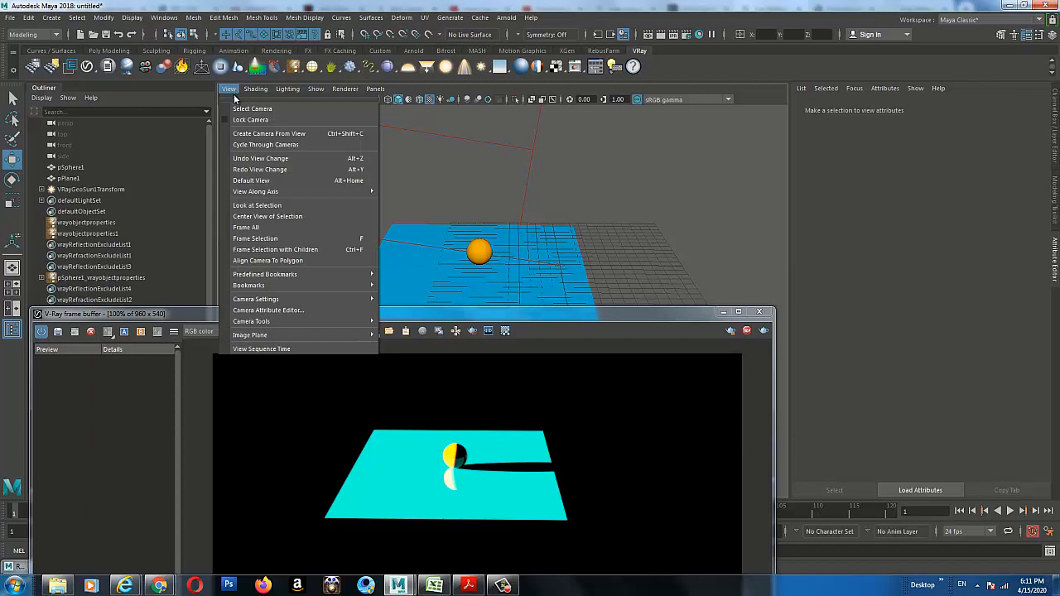
left_click(252, 109)
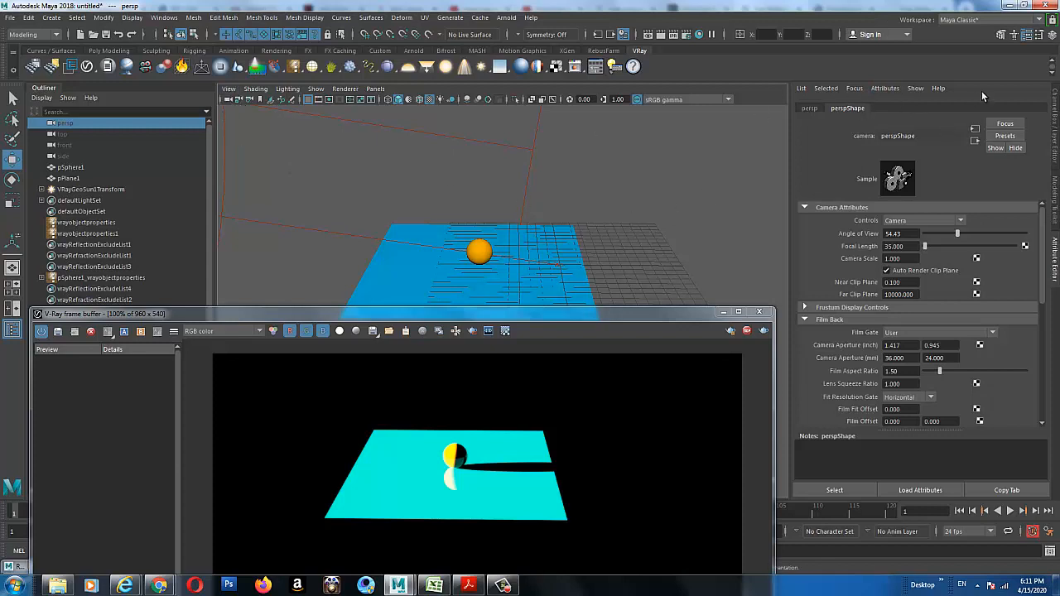
left_click(884, 89)
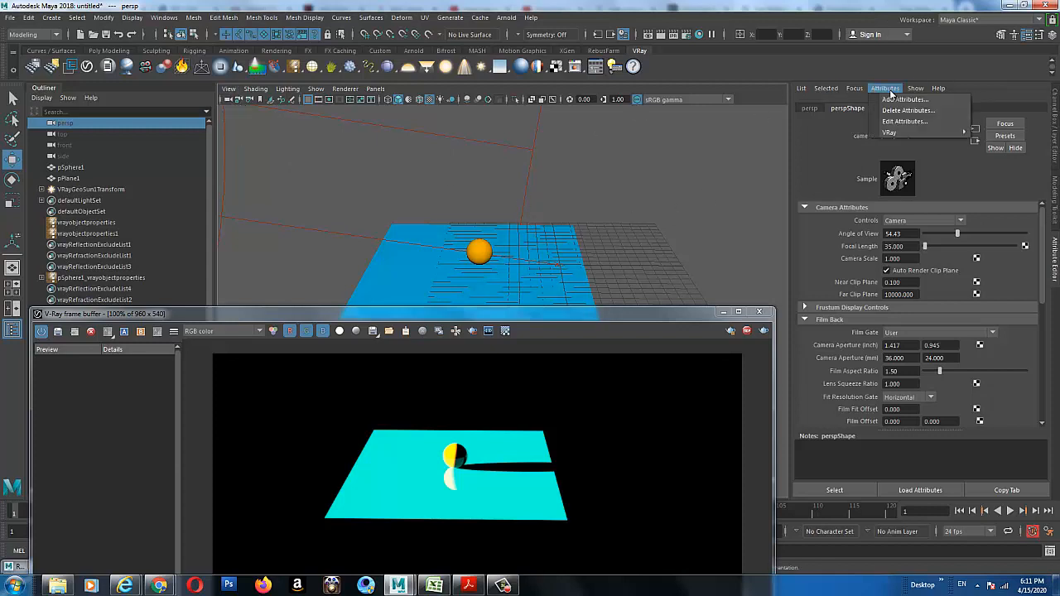
mouse_move(888, 133)
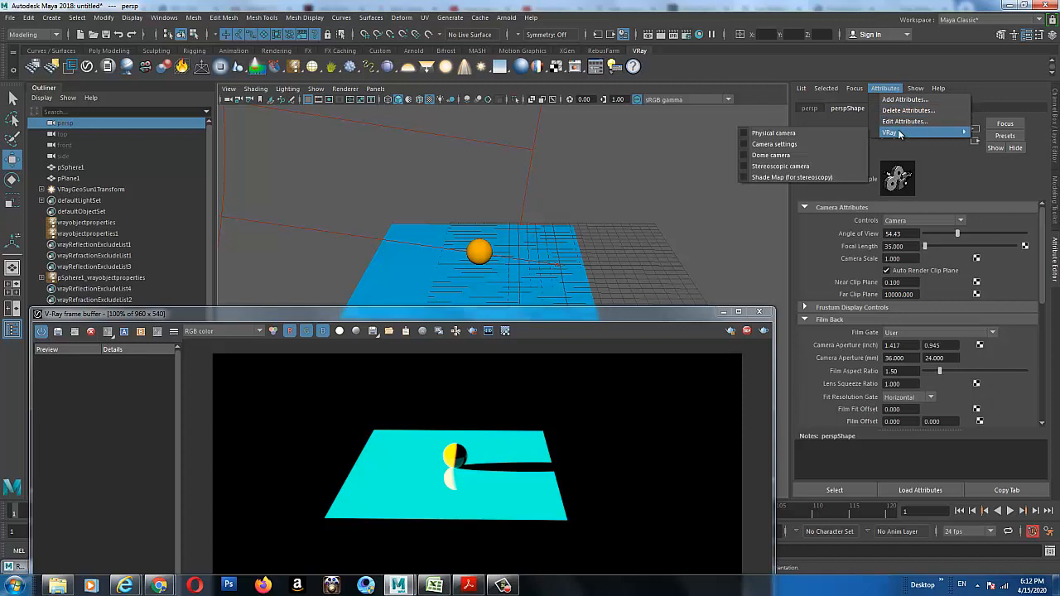
left_click(745, 134)
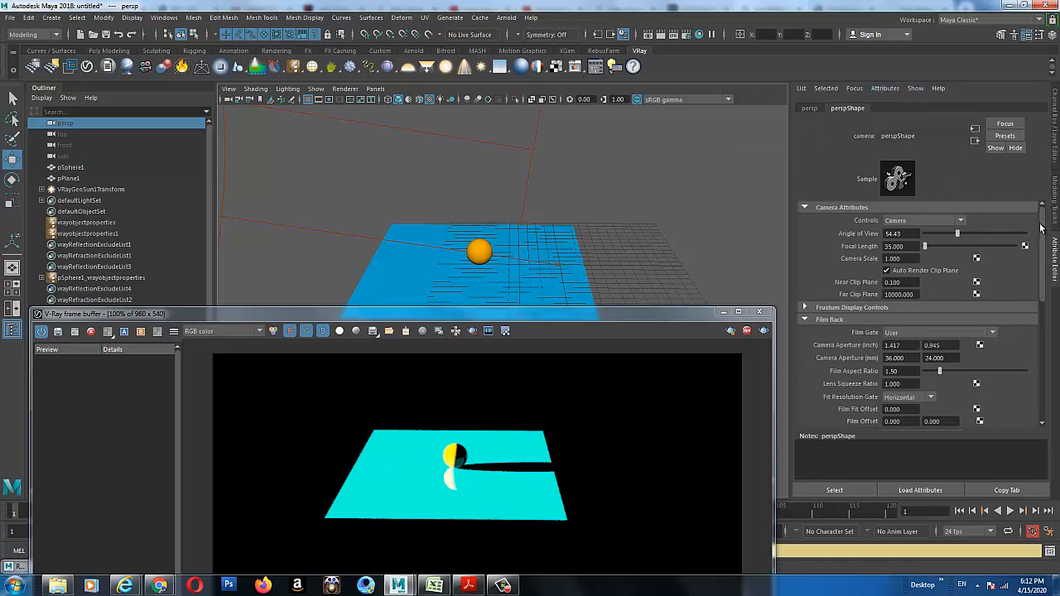
Enable Treat as VRay Physical camera in the perspective camera's Extra VRay Attributes.
left_click_drag(1044, 222, 1051, 338)
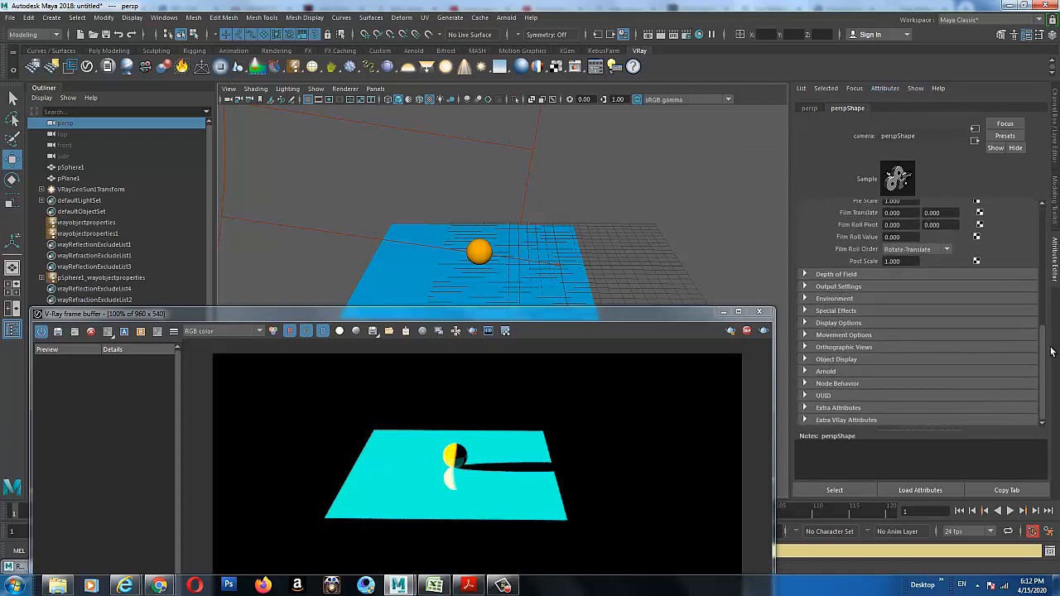
left_click(852, 420)
scroll(898, 380, "down", 3)
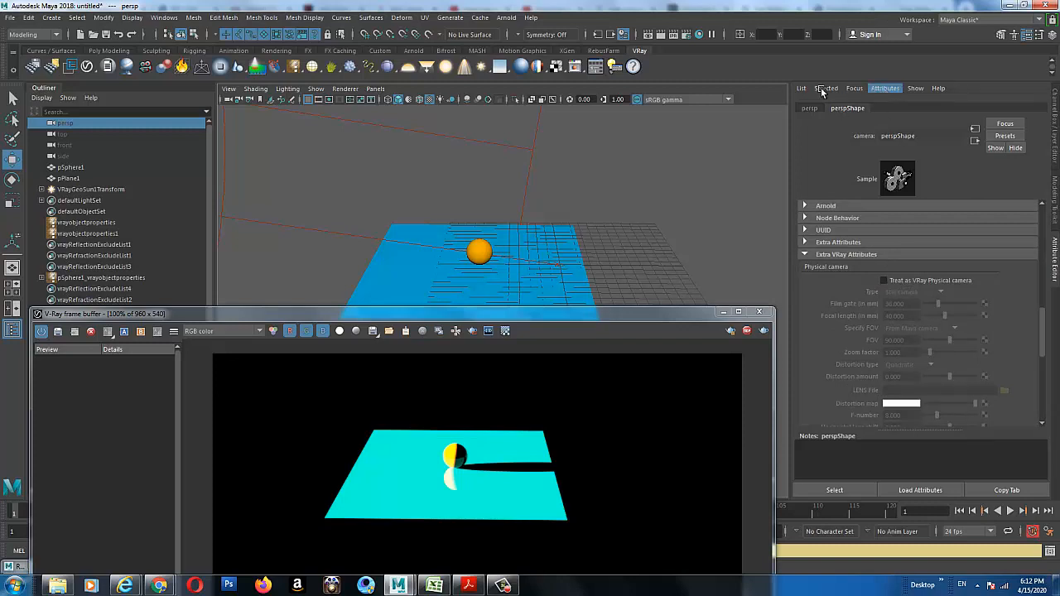
left_click(229, 88)
left_click(242, 109)
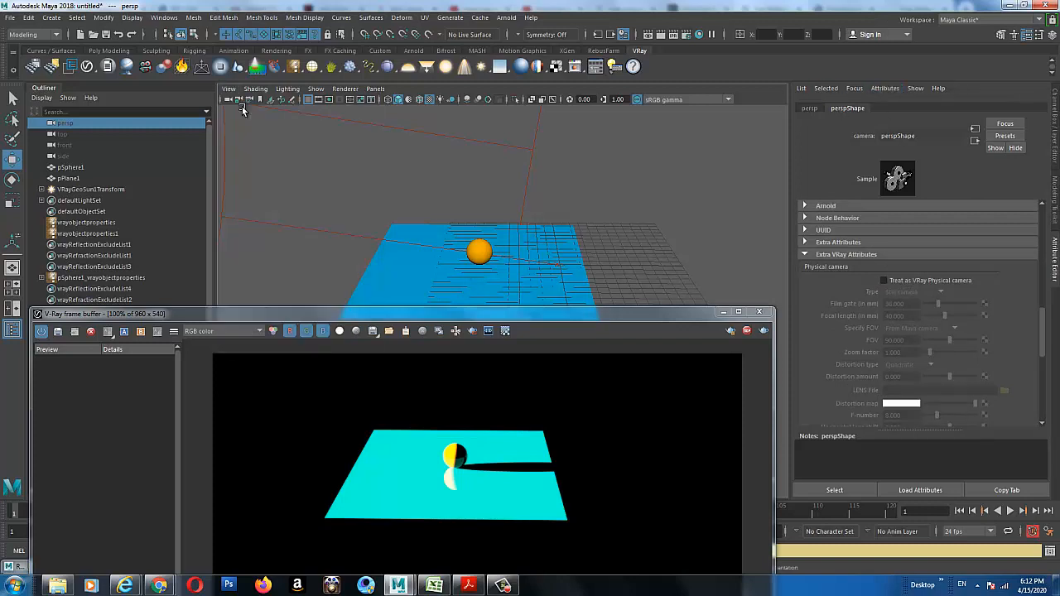
left_click(886, 89)
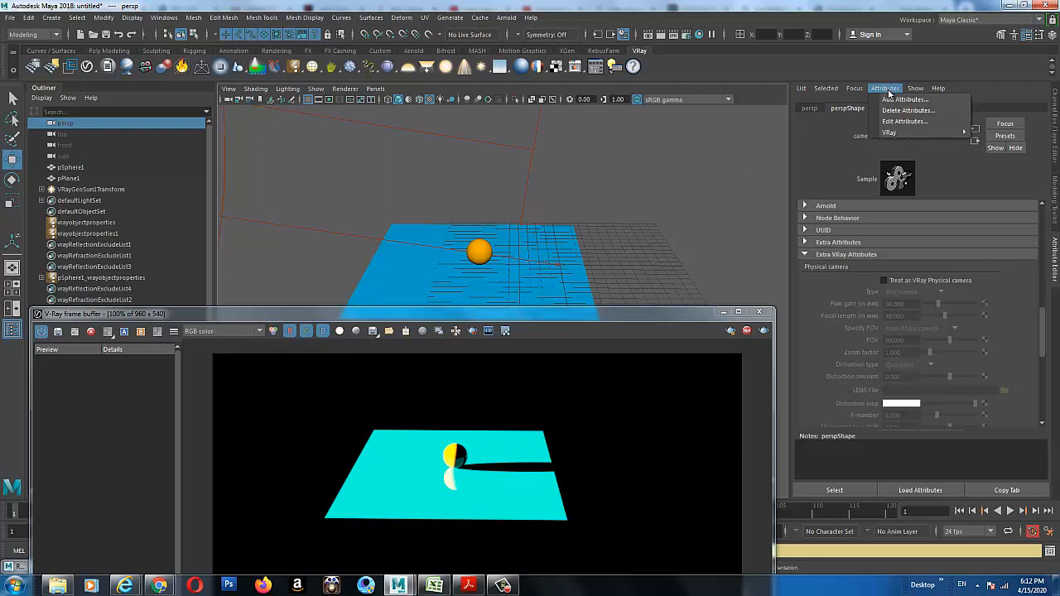
mouse_move(896, 134)
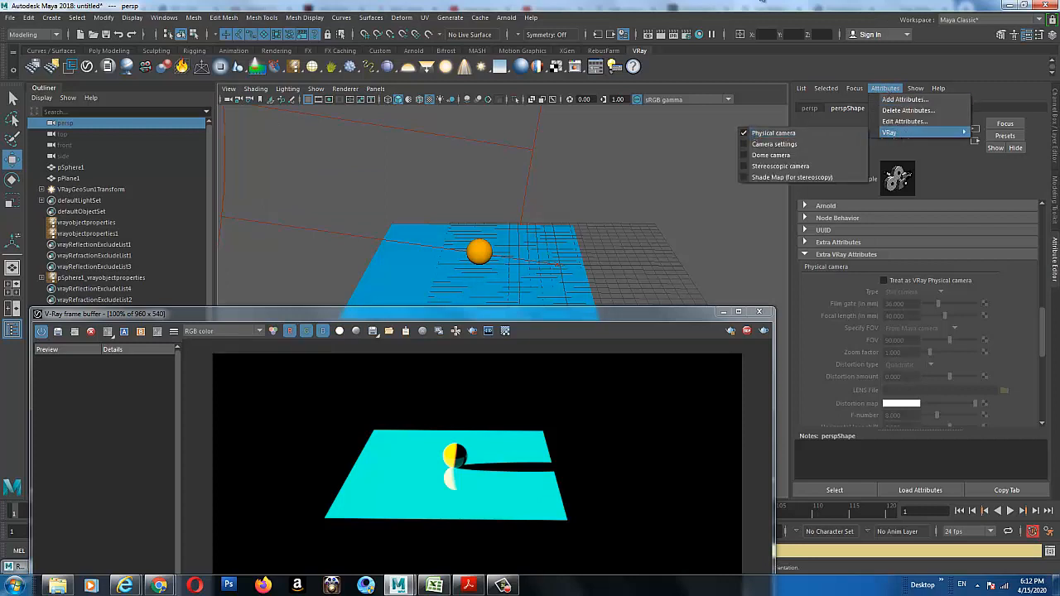
left_click(921, 187)
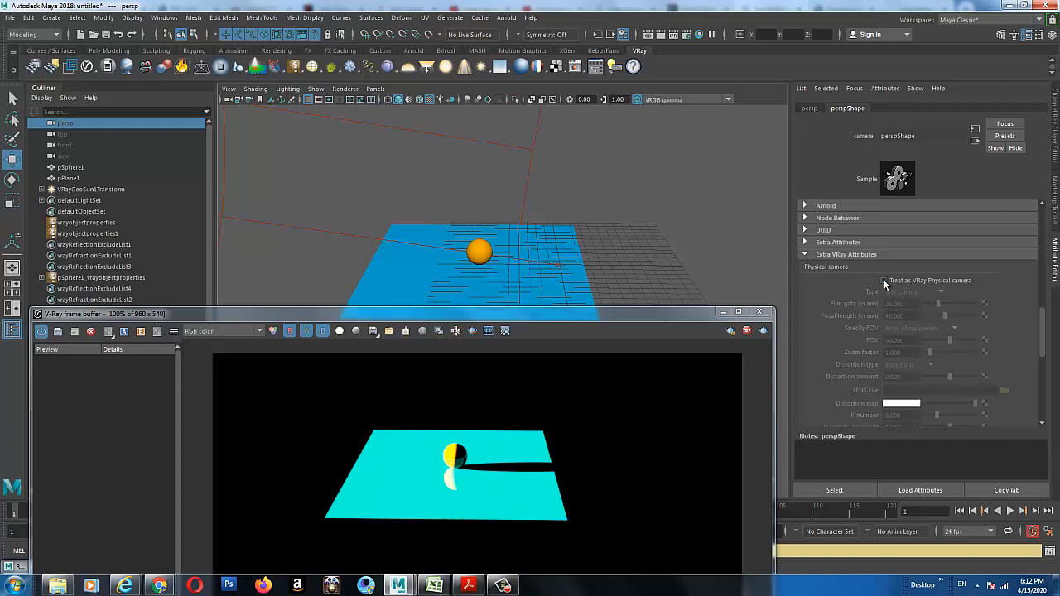
left_click(906, 282)
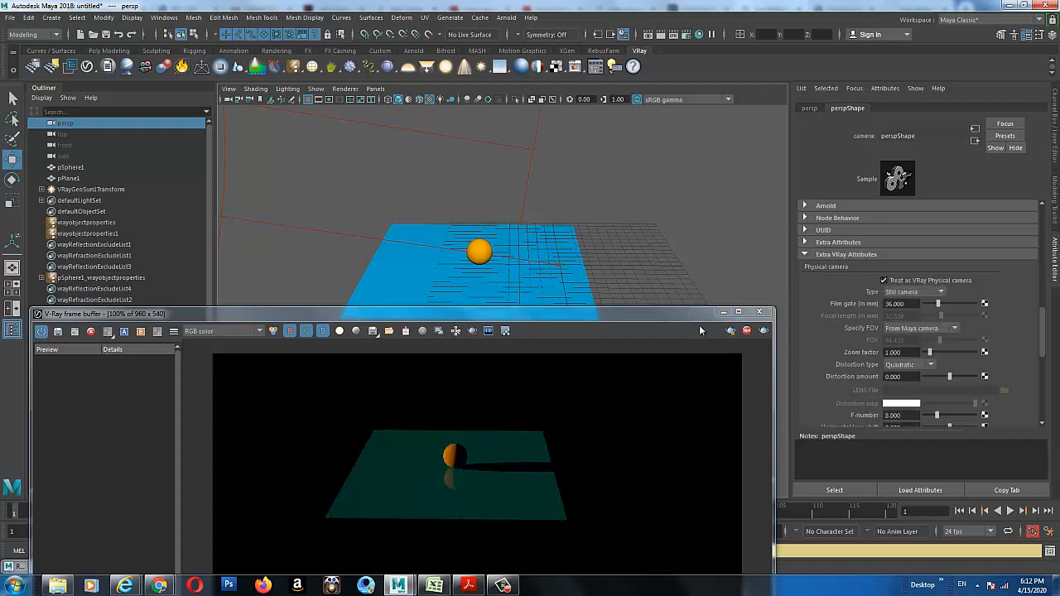
Select the V-Ray Sun and raise it well above the floor plane for a higher sun angle.
left_click_drag(591, 318, 611, 338)
right_click_drag(567, 256, 521, 252, "alt")
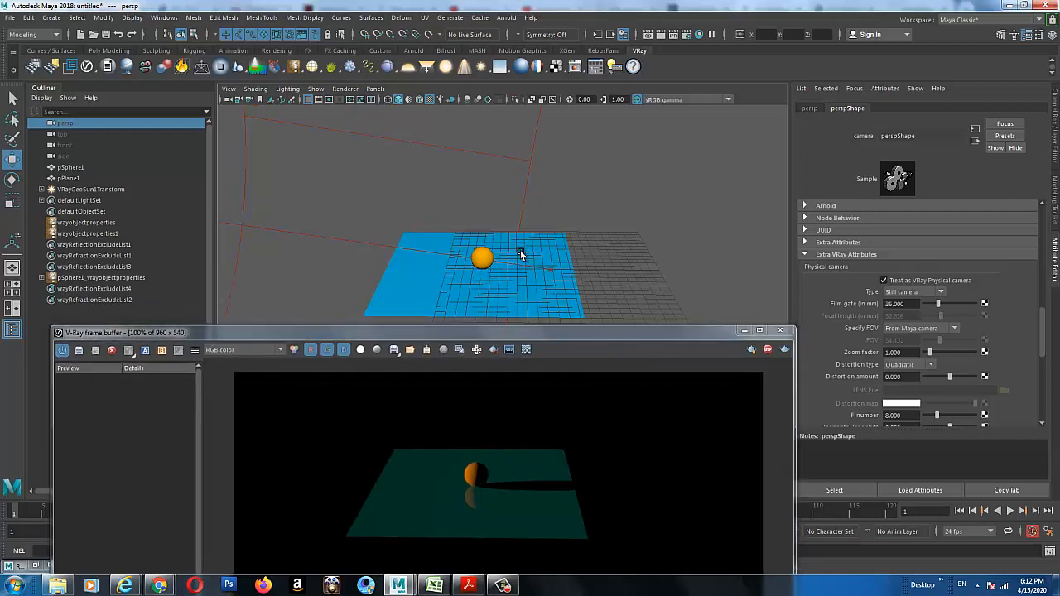
mouse_move(521, 252)
left_mouse_down("alt")
mouse_move(461, 210)
mouse_move(484, 222)
mouse_move(482, 231)
left_mouse_up("alt")
right_click_drag(363, 222, 310, 208, "alt")
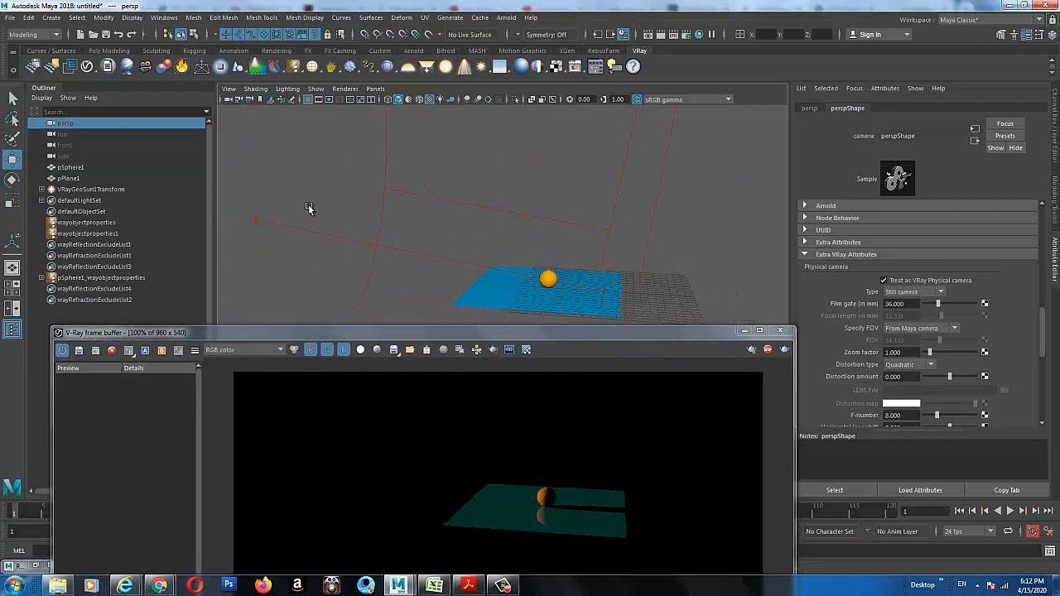
middle_click_drag(309, 208, 351, 213, "alt")
mouse_move(315, 175)
left_mouse_down()
mouse_move(253, 242)
mouse_move(265, 232)
left_mouse_up()
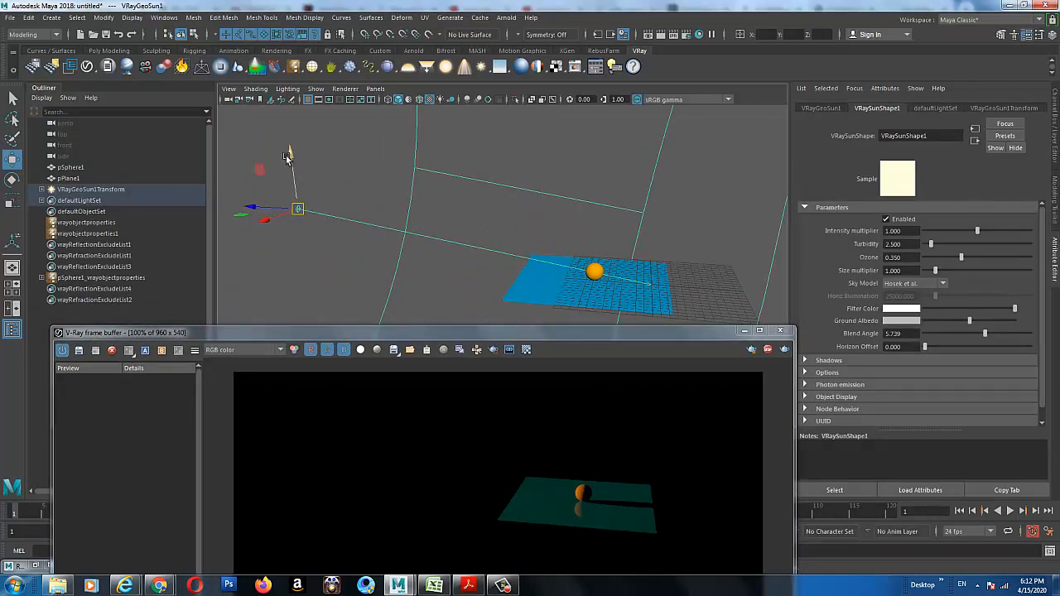
left_click_drag(290, 156, 314, 180)
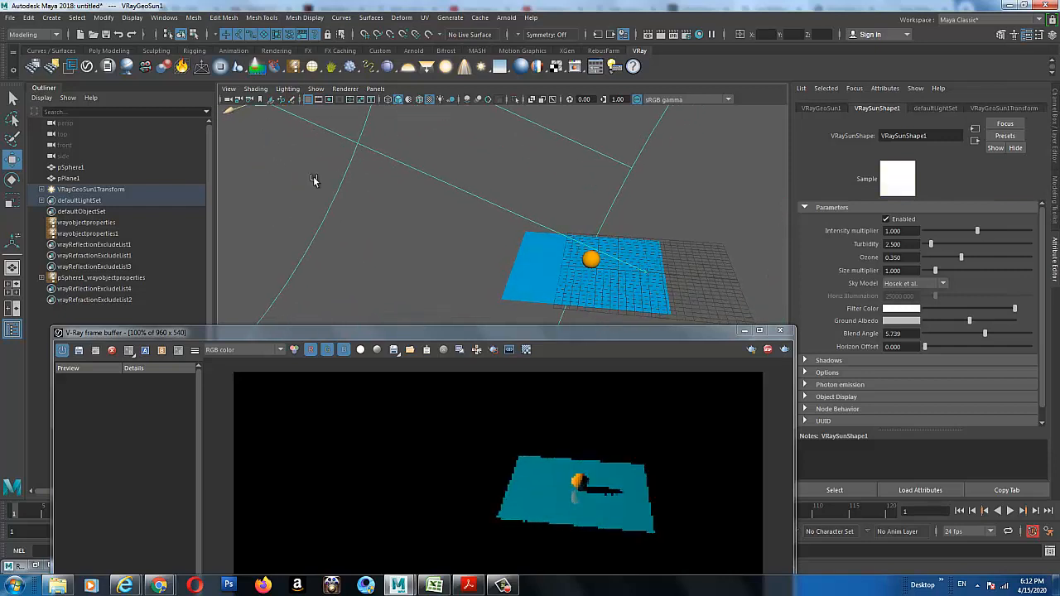
middle_click_drag(315, 180, 350, 228, "alt")
left_click_drag(272, 156, 315, 168)
left_click_drag(473, 284, 436, 233, "alt")
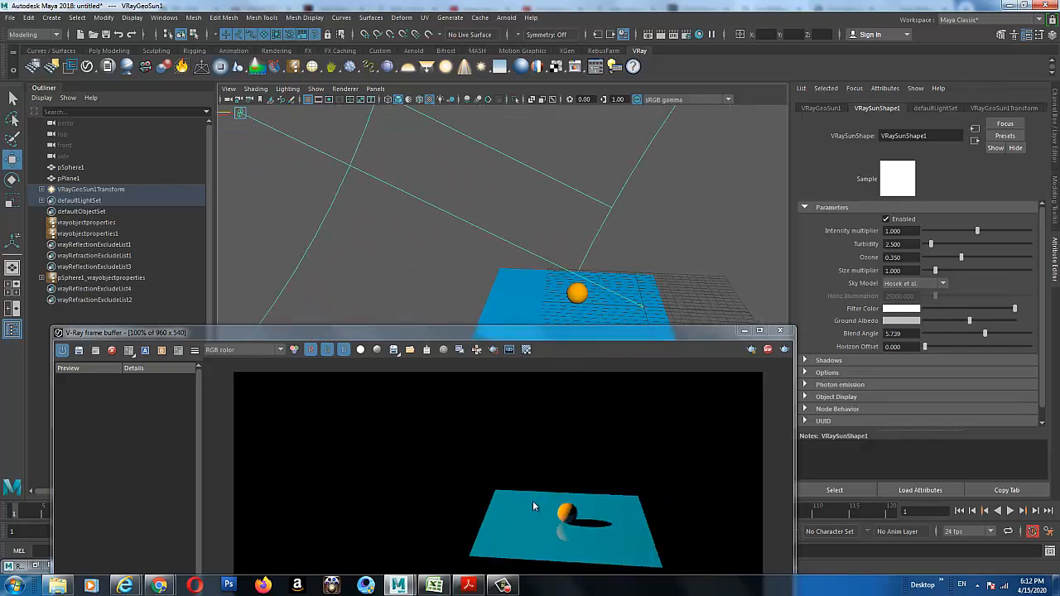
Turn on GI in the V-Ray render settings.
left_click(685, 34)
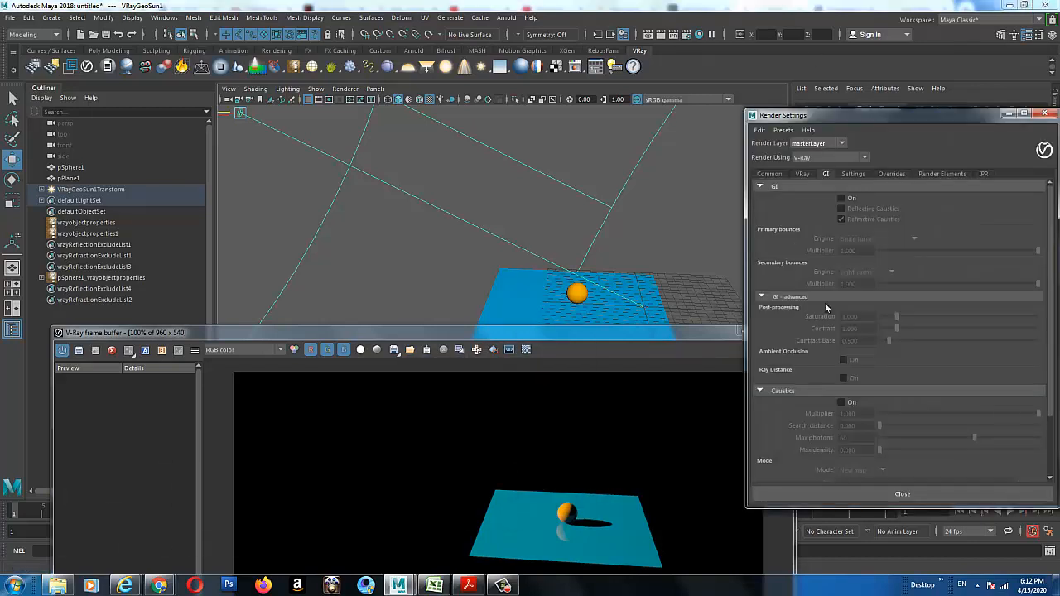
left_click(842, 198)
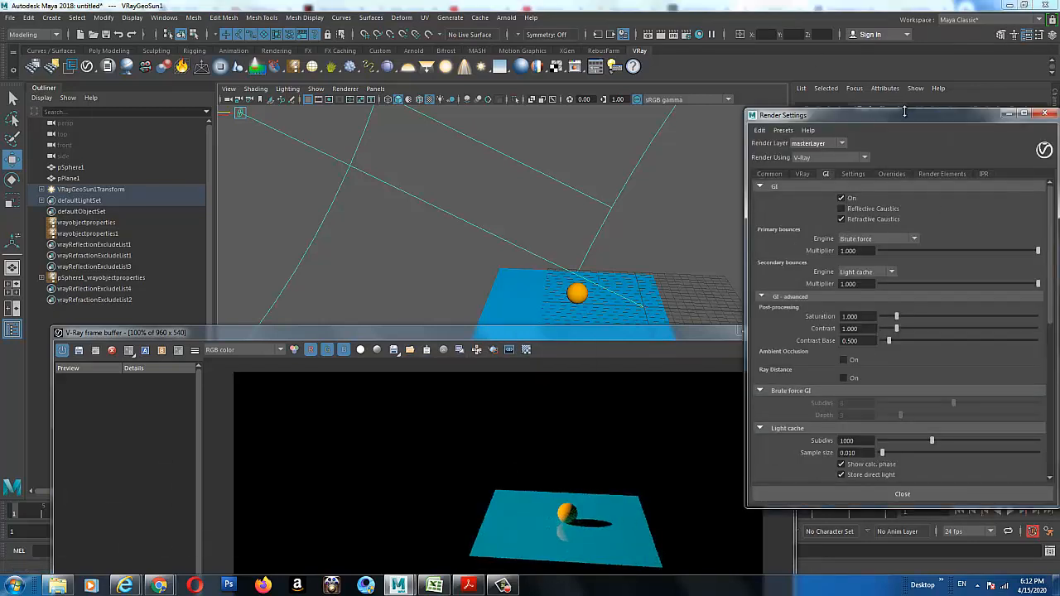
Look through the V-Ray render settings, examining the GI, caustics, image sampler, color mapping and system options.
left_click_drag(890, 114, 725, 96)
scroll(768, 356, "down", 5)
scroll(769, 354, "down", 1)
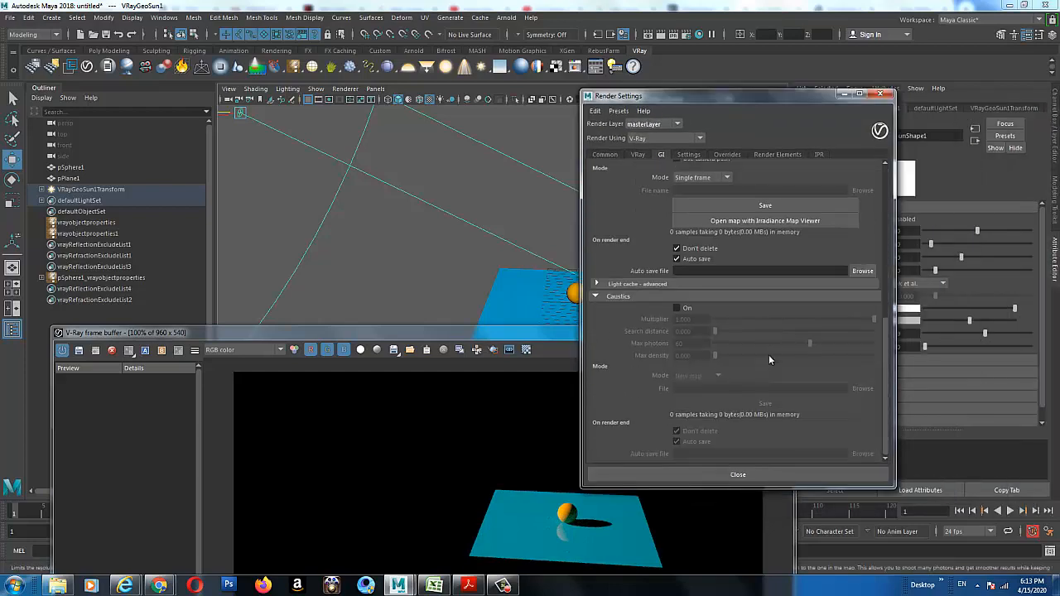
left_click(689, 155)
scroll(713, 290, "down", 3)
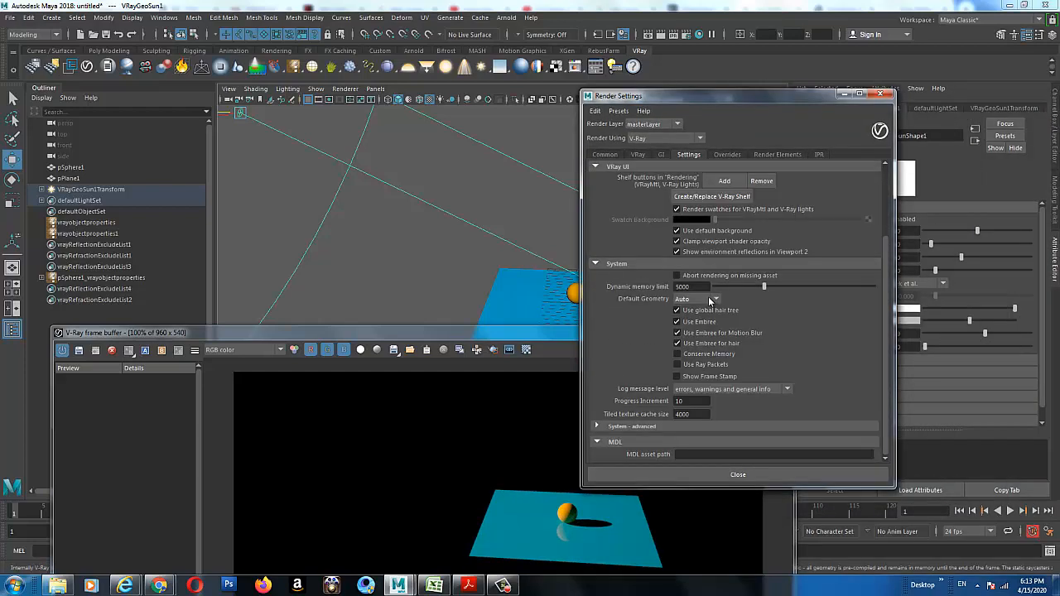
left_click(638, 155)
scroll(745, 414, "down", 10)
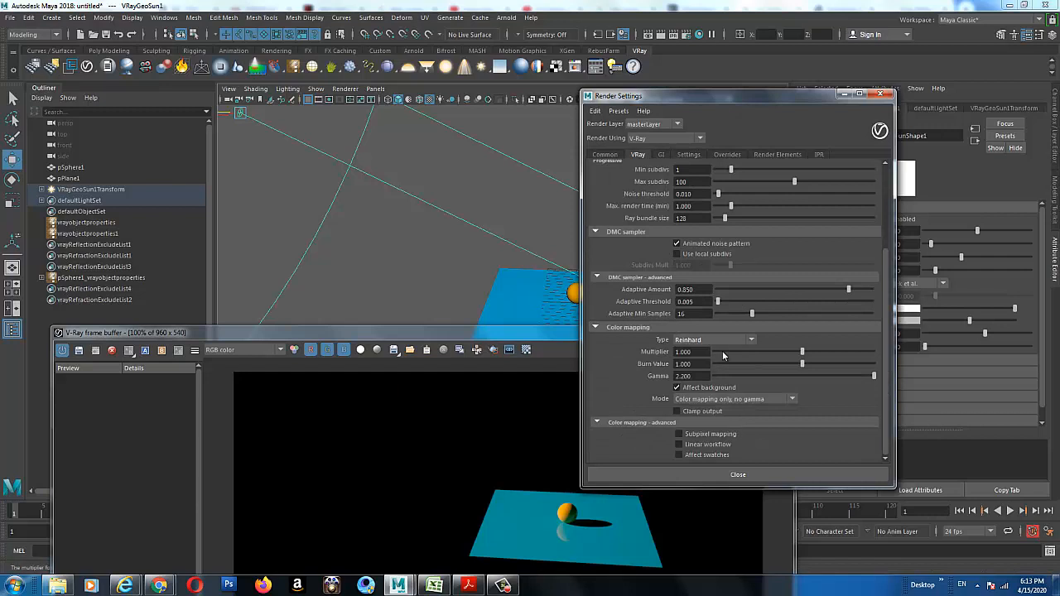
left_click(724, 156)
left_click(638, 155)
scroll(692, 329, "up", 10)
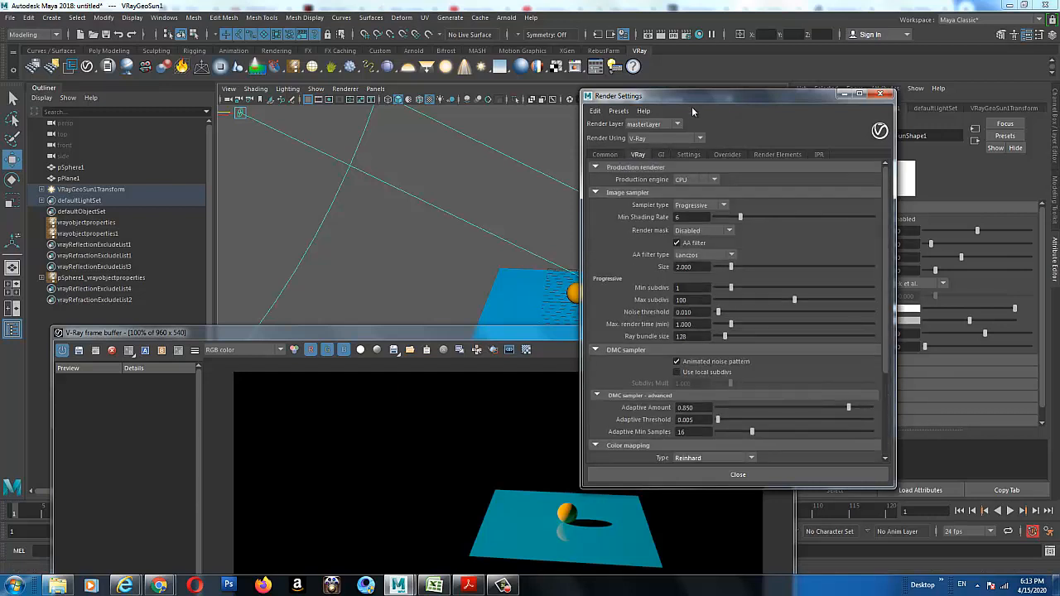
left_click(662, 154)
scroll(694, 327, "up", 5)
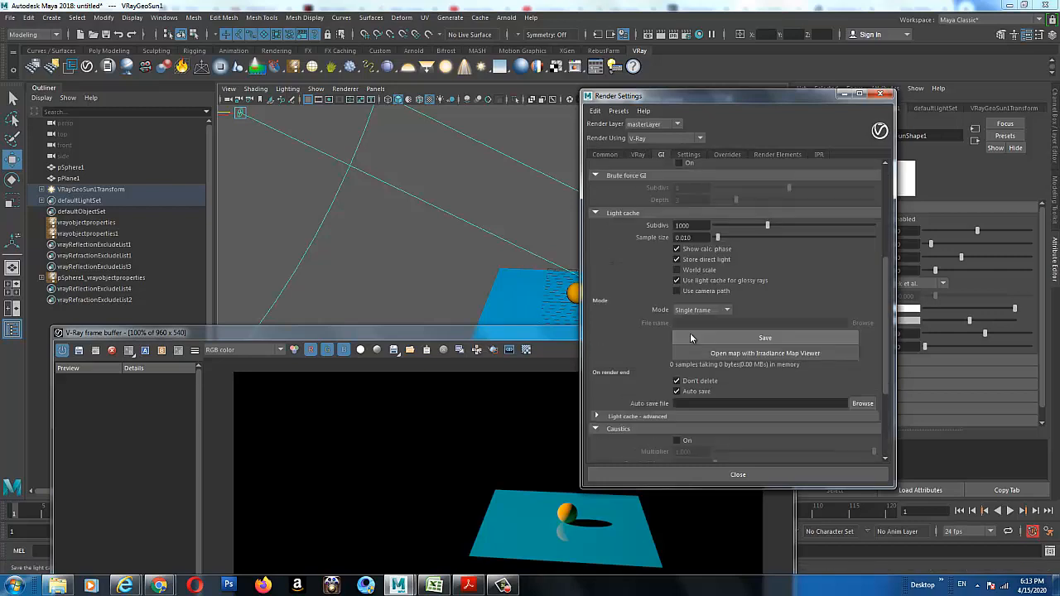
scroll(691, 337, "up", 3)
left_click(689, 155)
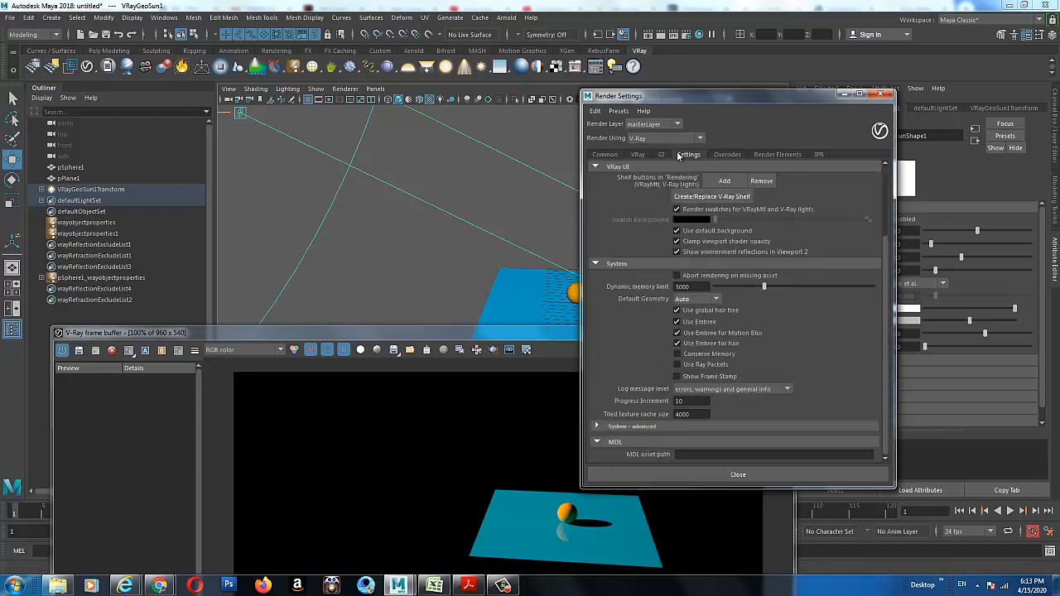
scroll(729, 265, "up", 2)
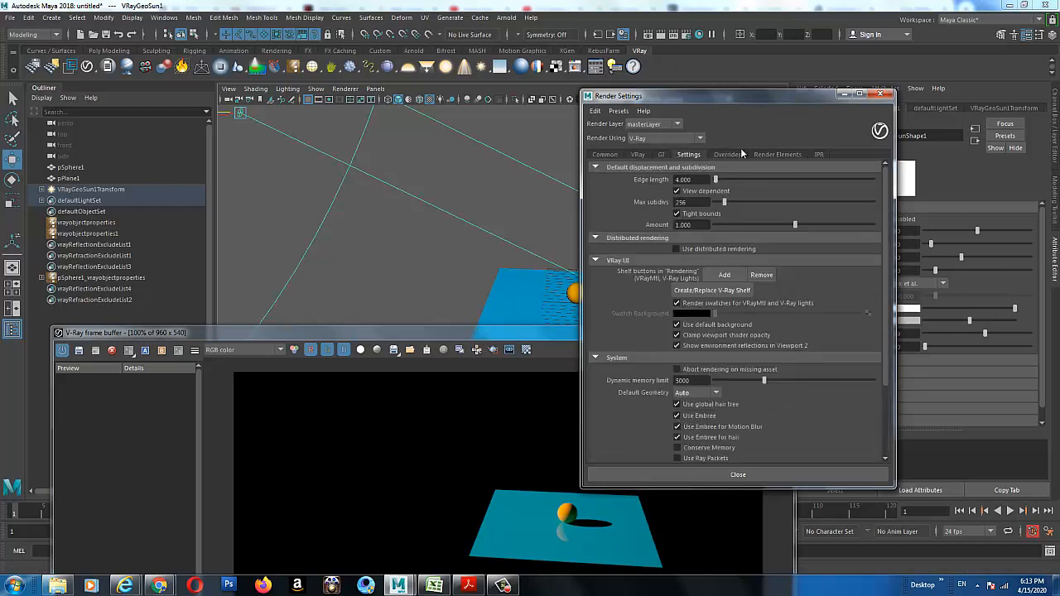
Review the common output, system and GI render settings, expanding the advanced light cache options.
left_click(617, 154)
scroll(737, 275, "down", 8)
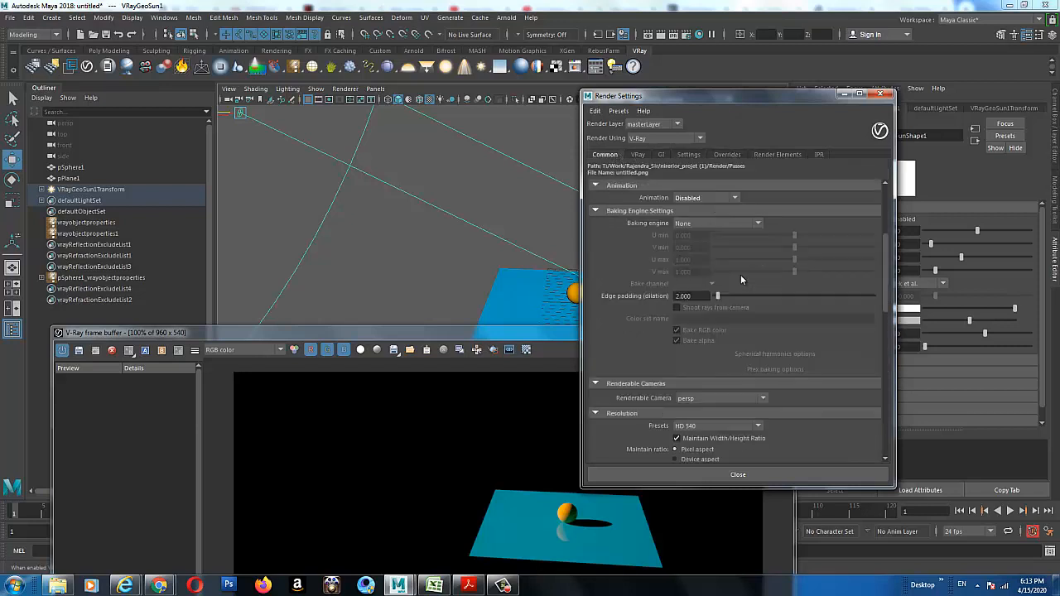
scroll(737, 275, "down", 4)
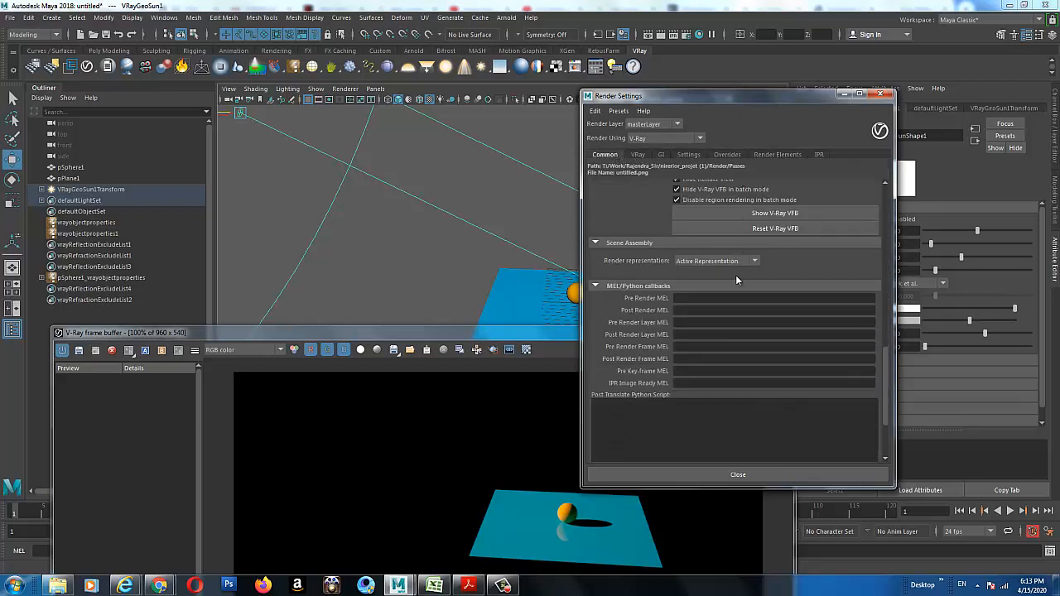
left_click(688, 154)
scroll(762, 357, "down", 5)
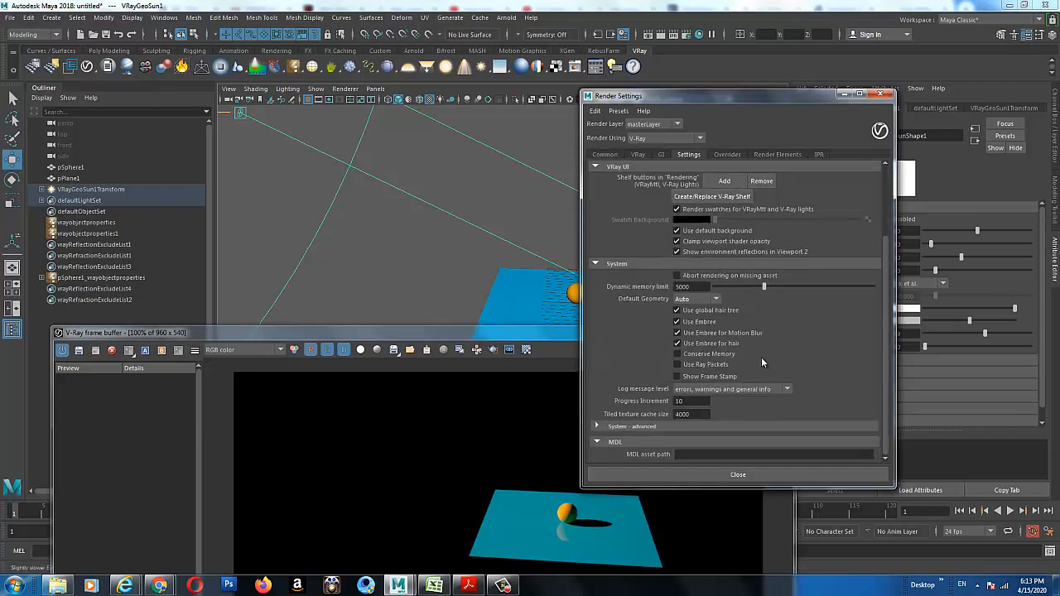
scroll(758, 355, "up", 2)
left_click(664, 155)
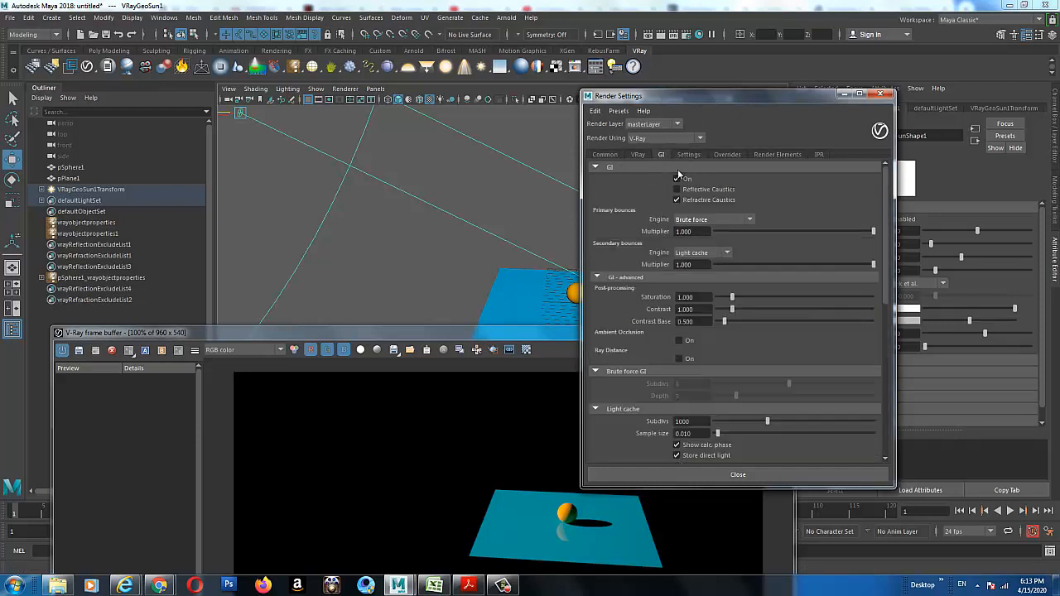
scroll(711, 272, "down", 8)
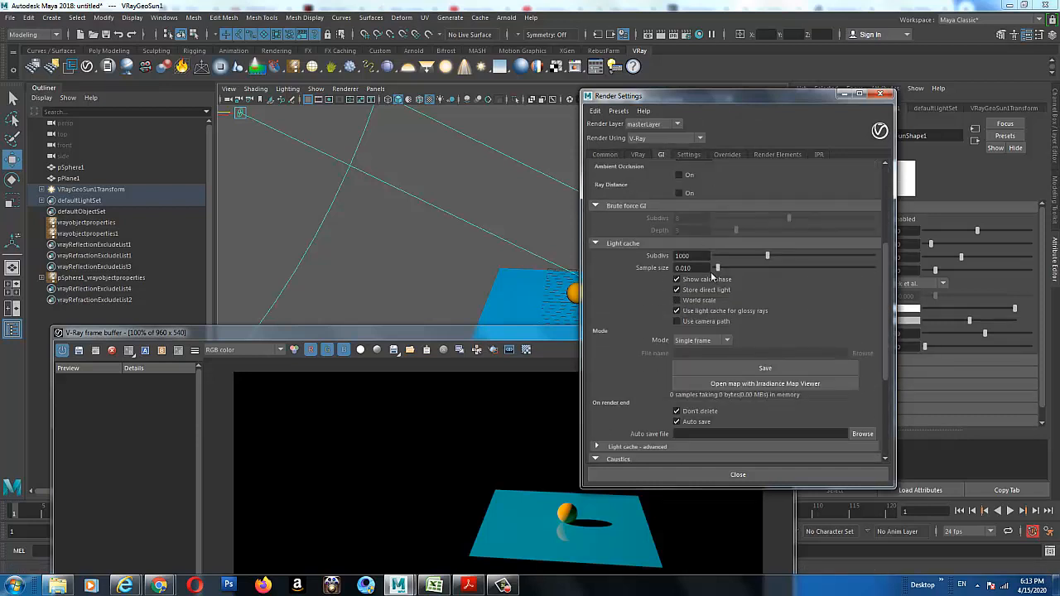
scroll(643, 356, "up", 8)
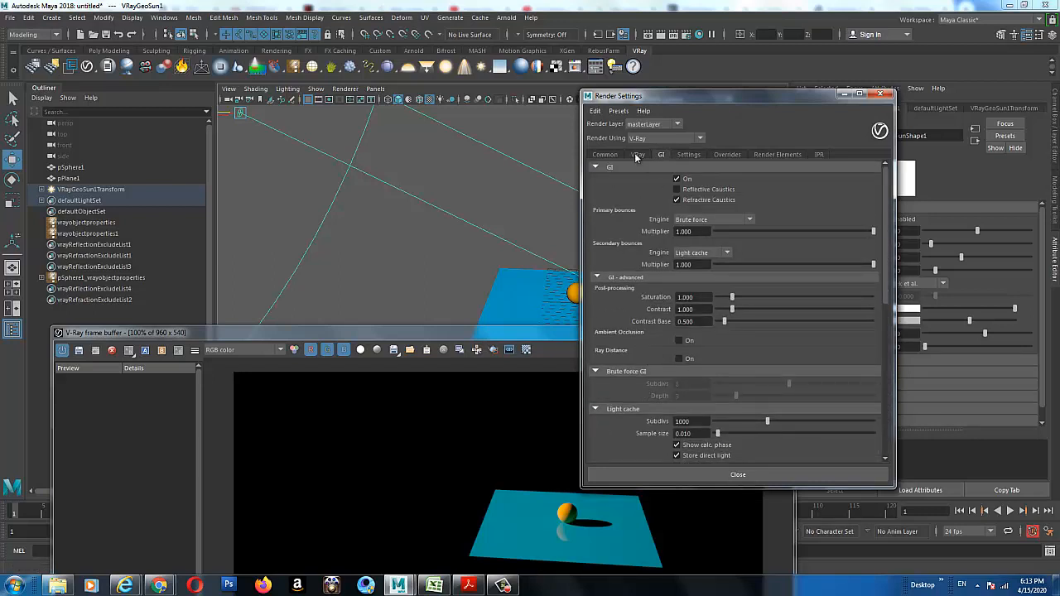
scroll(694, 305, "down", 5)
scroll(694, 305, "down", 4)
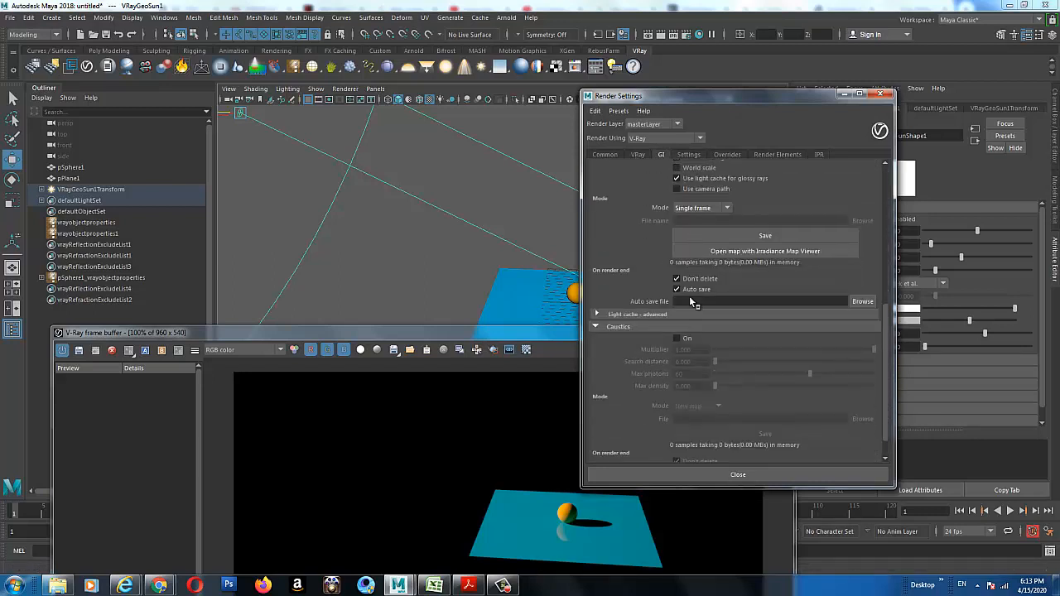
left_click(655, 314)
scroll(665, 314, "down", 4)
left_click(642, 156)
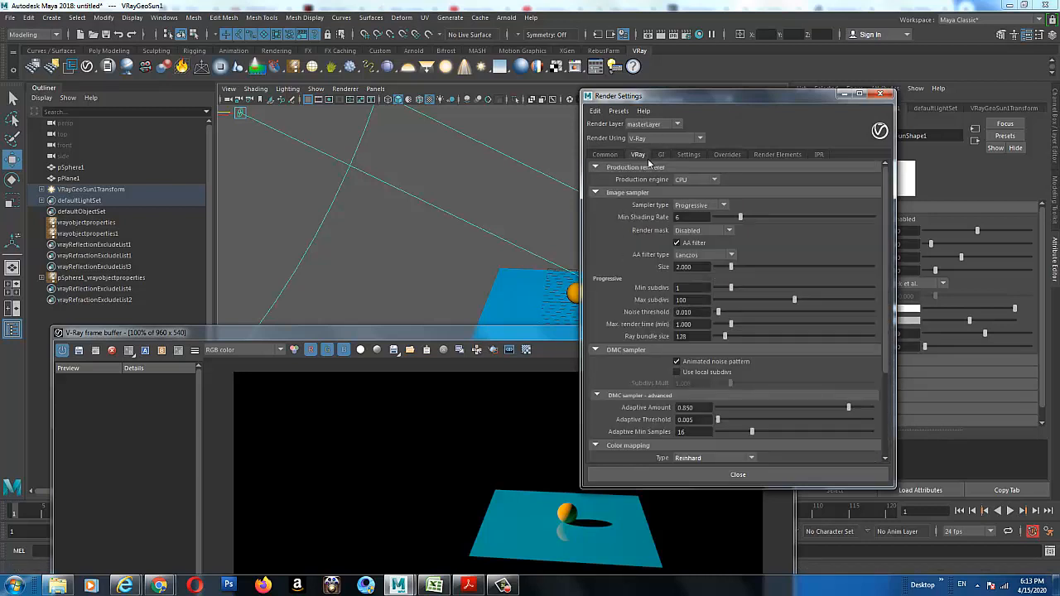
Examine the production renderer, image sampler, DMC sampler and color mapping sections, and check the available render elements.
left_click(634, 166)
left_click(636, 179)
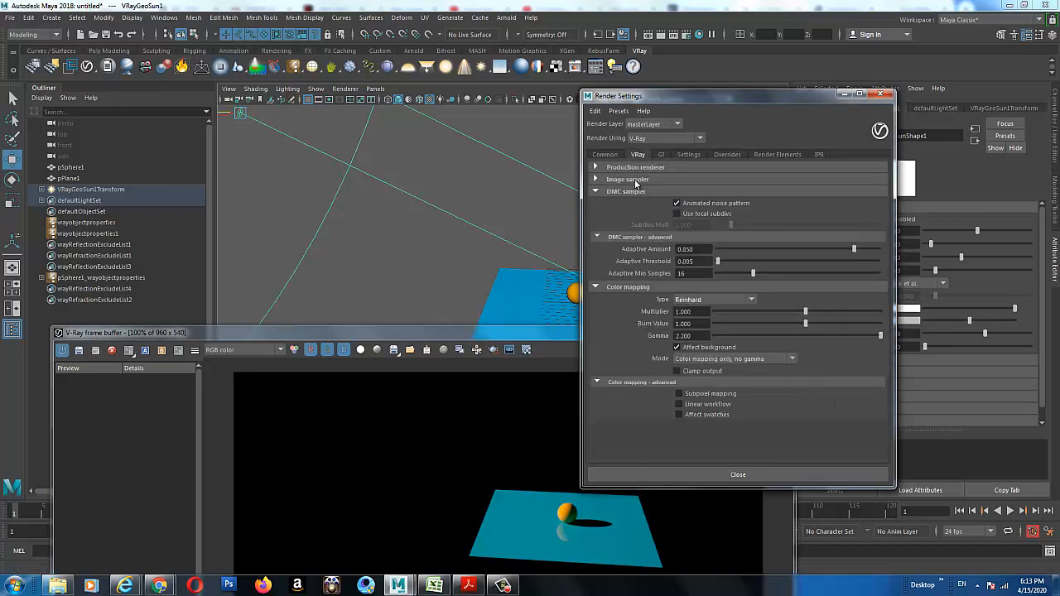
left_click(636, 192)
left_click(636, 204)
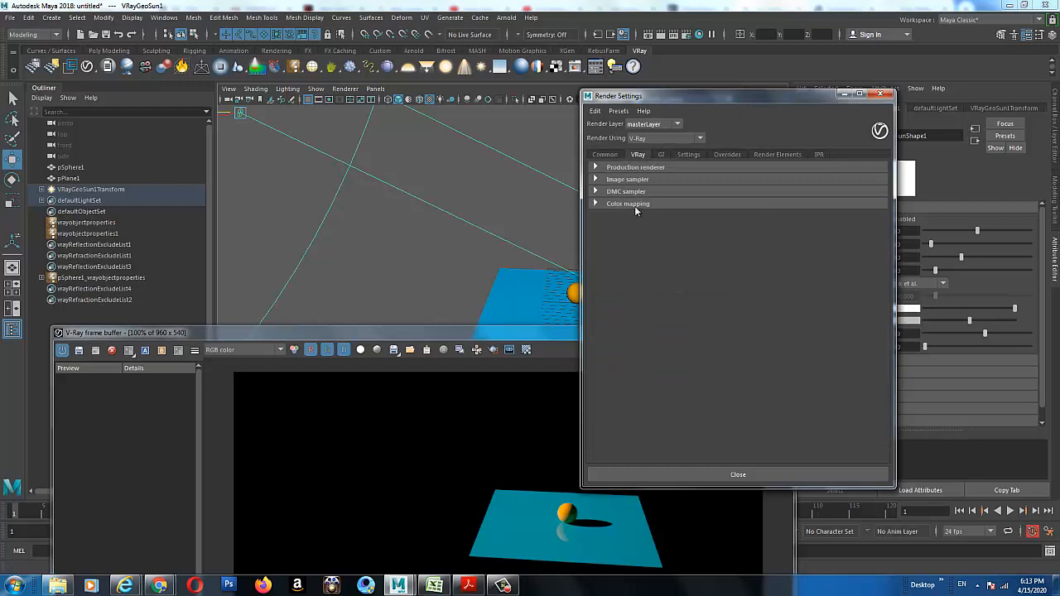
left_click(783, 155)
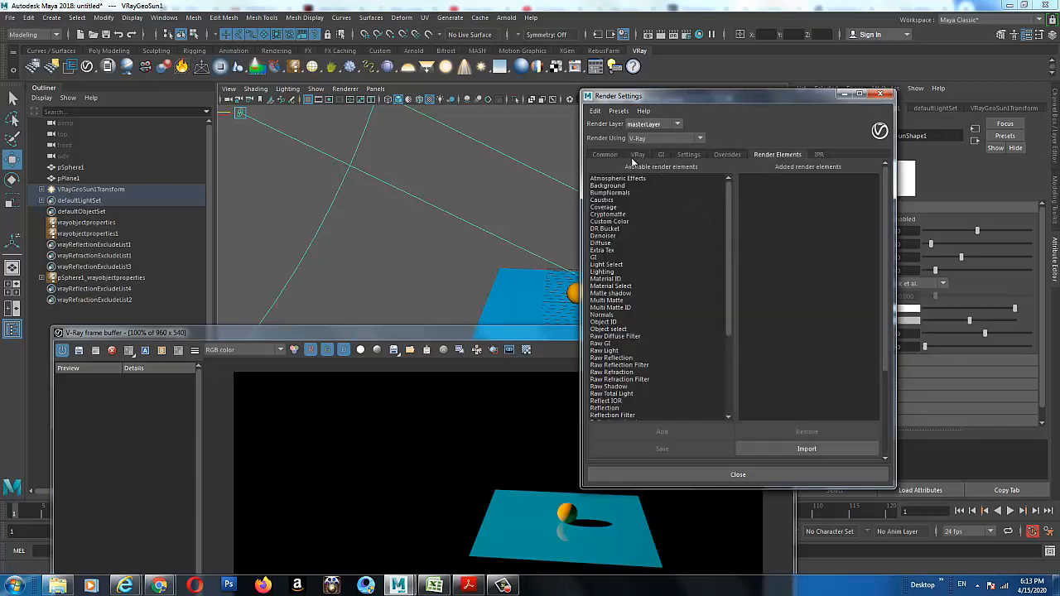
left_click(604, 155)
left_click(638, 155)
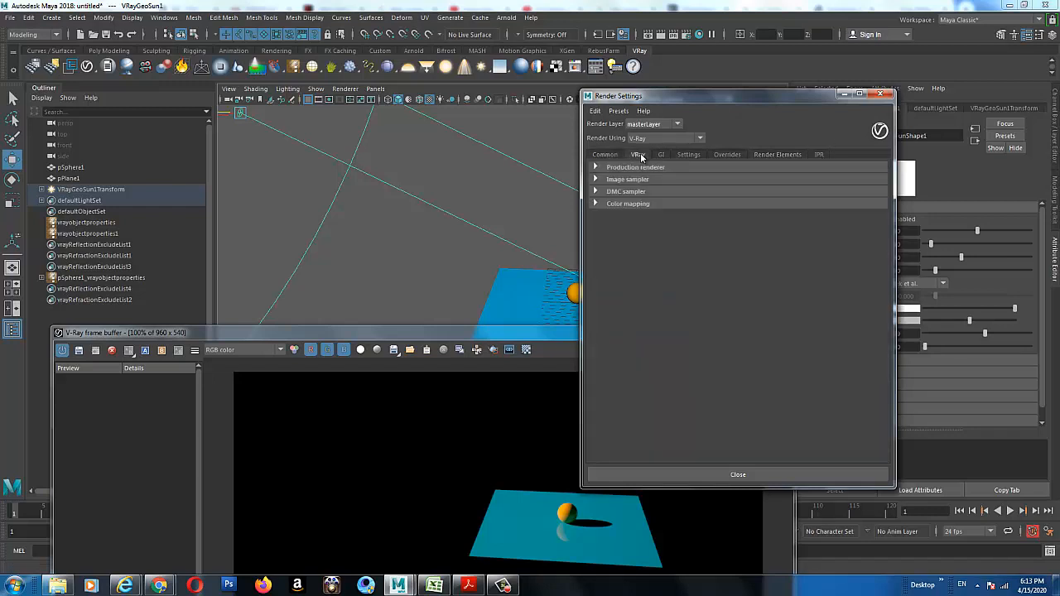
left_click(635, 167)
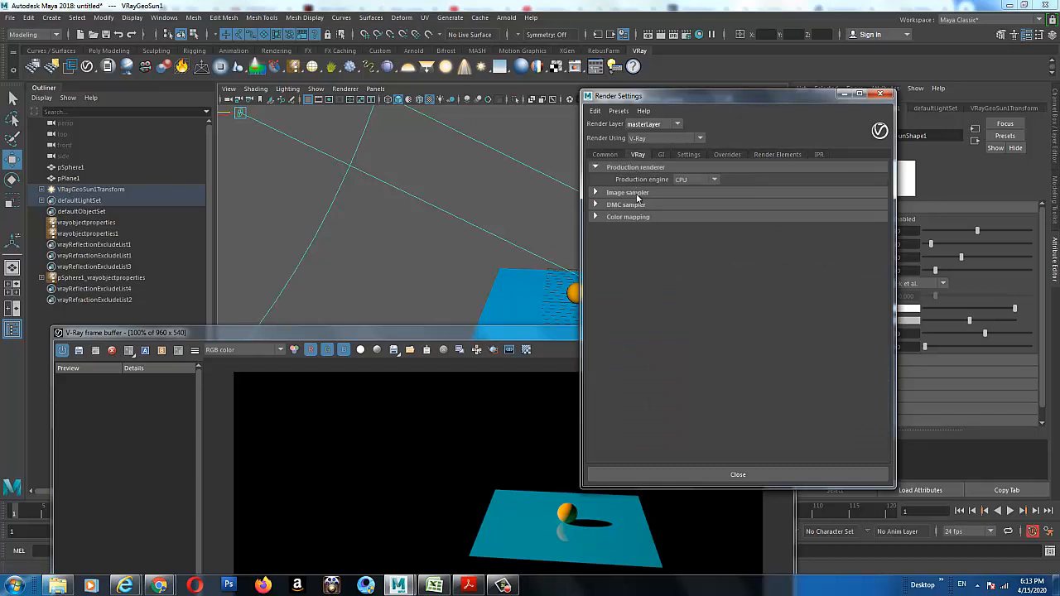
left_click(639, 193)
left_click(627, 351)
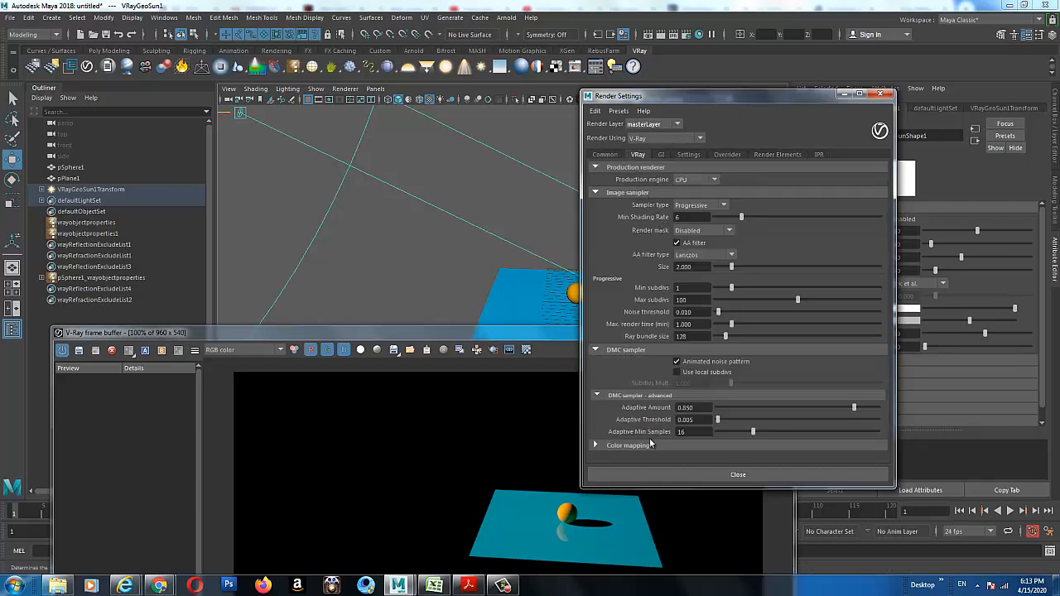
left_click(647, 452)
Inspect the GI bounce engines, light cache reconstruction and caustics options, plus the displacement and system settings.
left_click(661, 155)
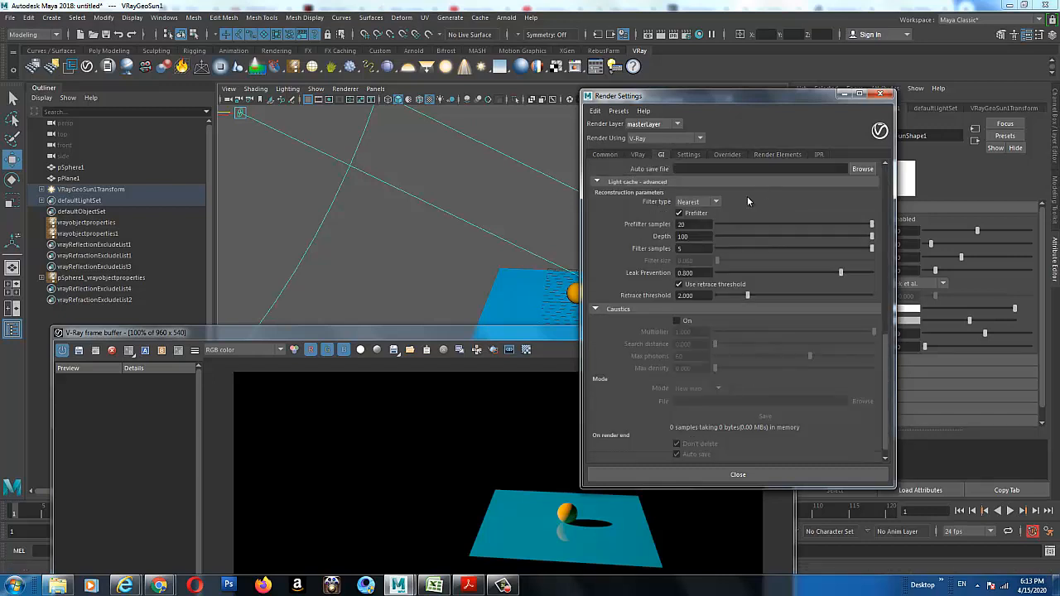
scroll(715, 225, "down", 5)
scroll(720, 236, "up", 1)
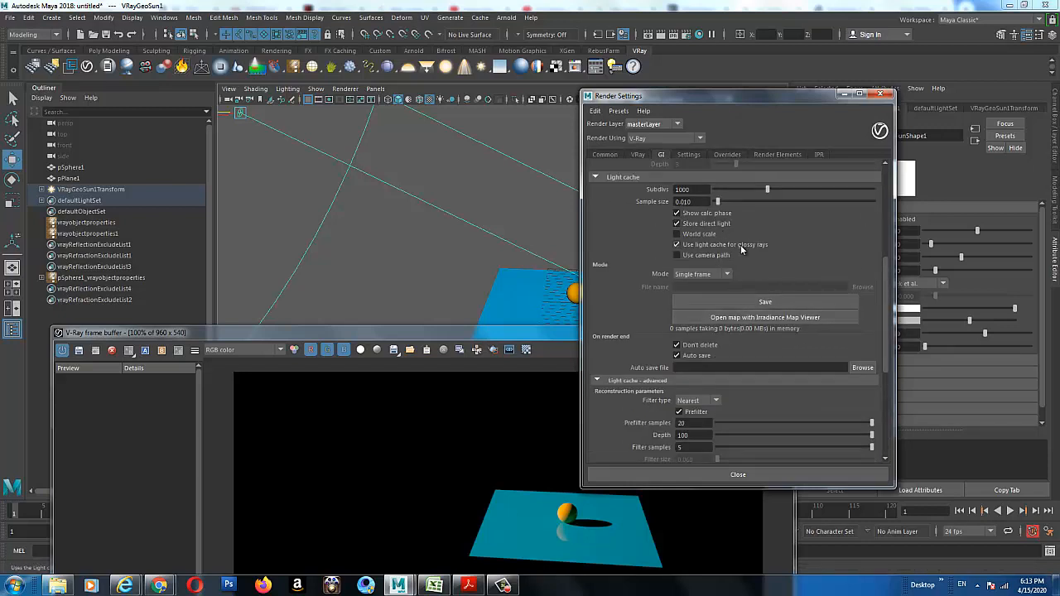
scroll(738, 248, "up", 1)
scroll(729, 265, "up", 3)
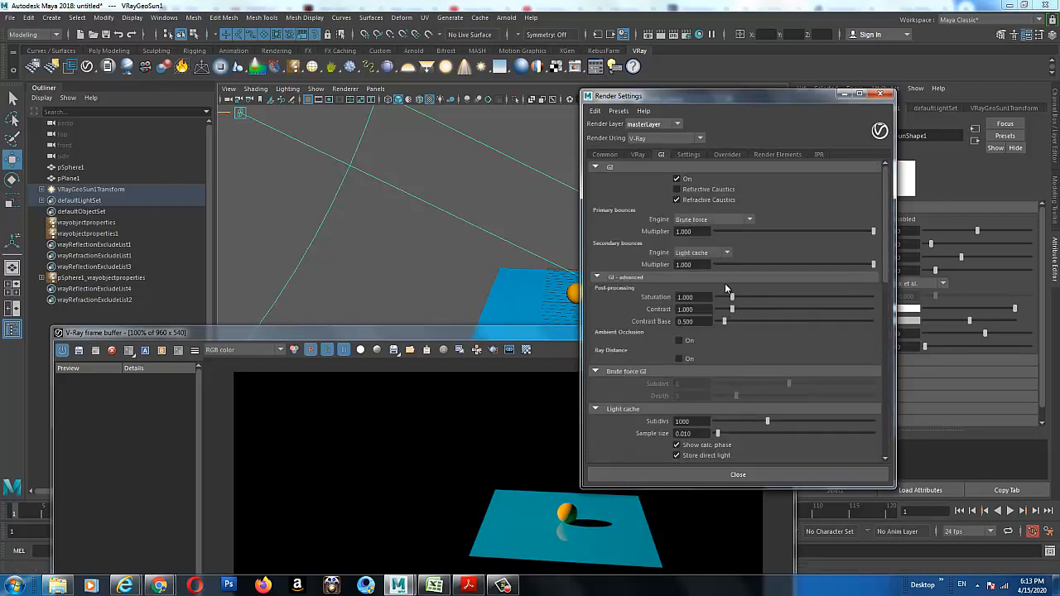
scroll(692, 298, "down", 5)
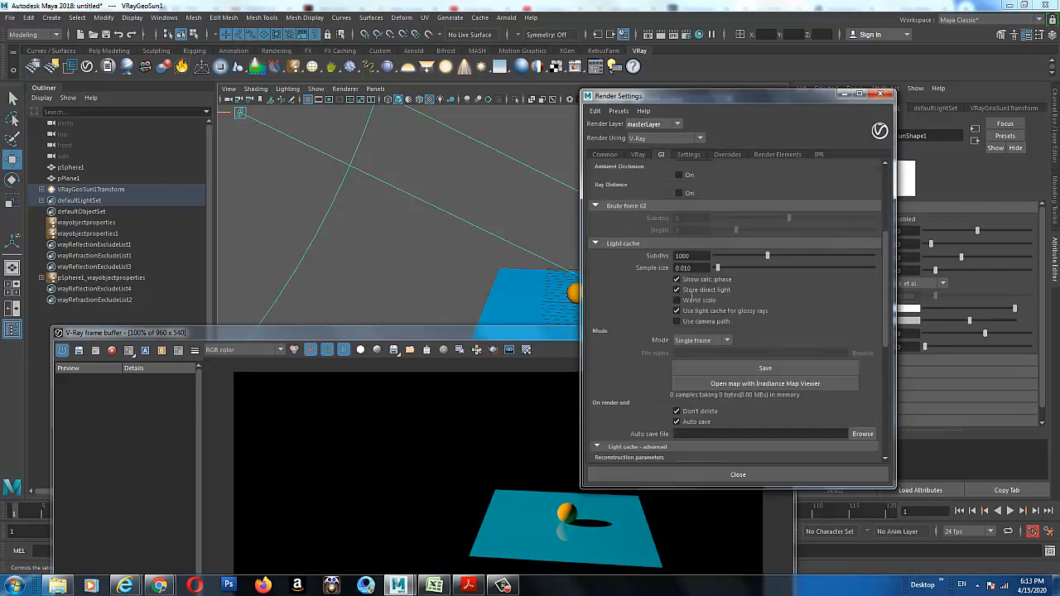
scroll(666, 318, "down", 4)
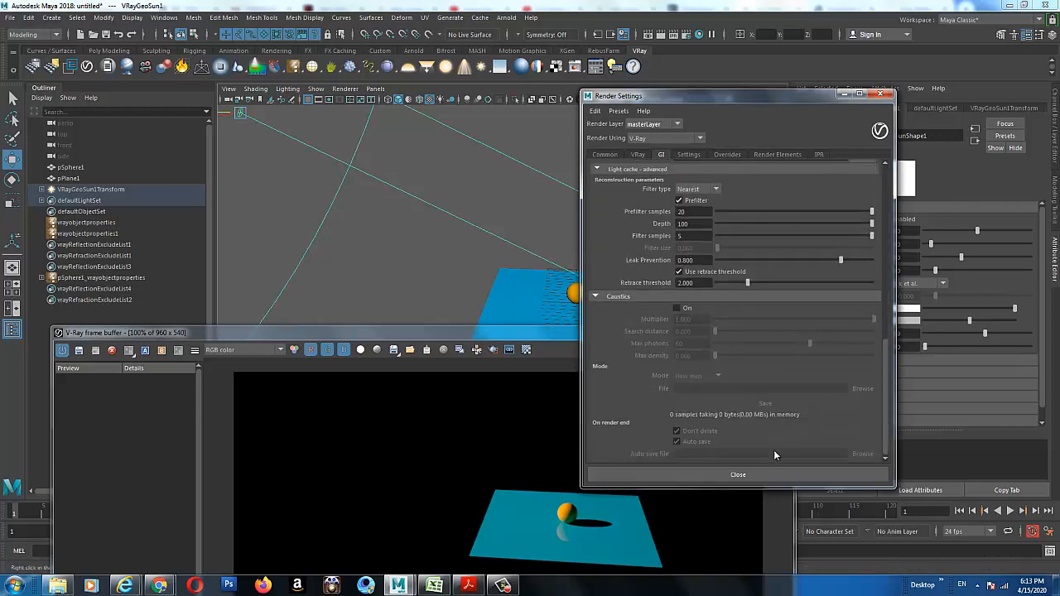
left_click(684, 155)
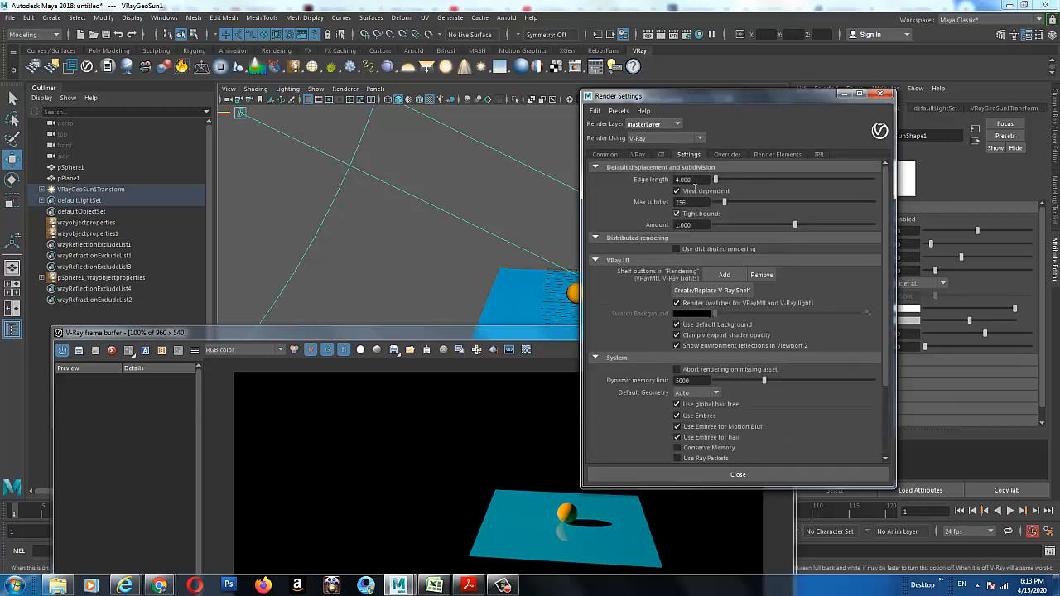
scroll(702, 276, "down", 3)
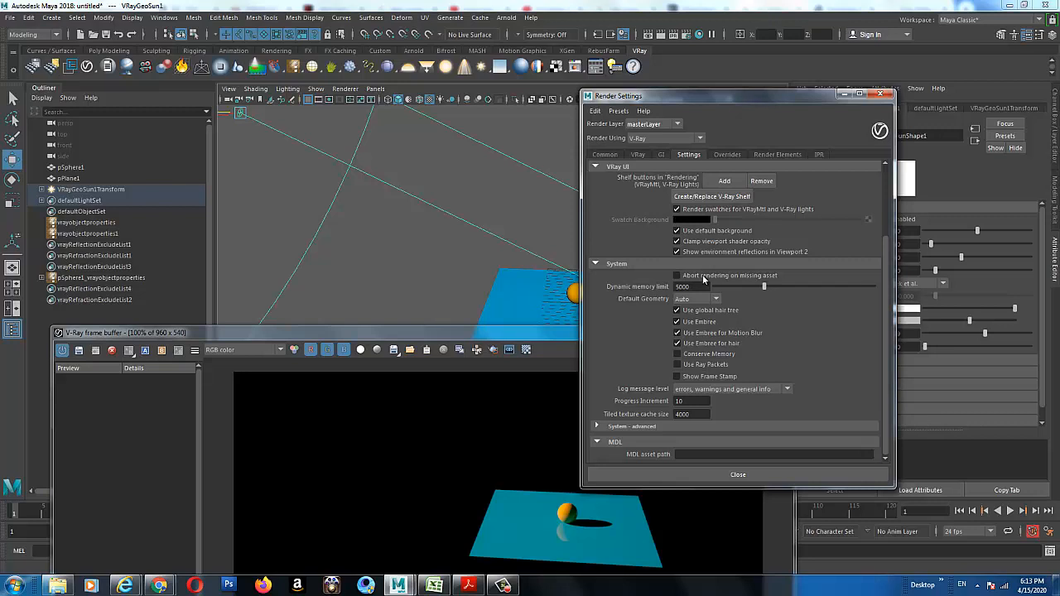
Enable Override Environment in the V-Ray render overrides.
left_click(724, 155)
scroll(720, 275, "down", 12)
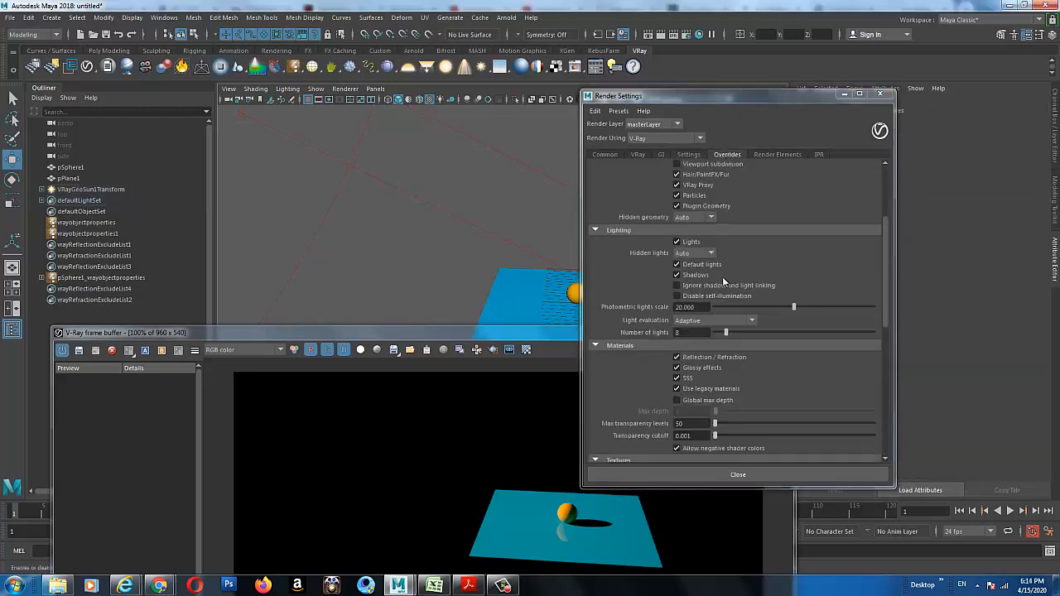
scroll(721, 277, "down", 3)
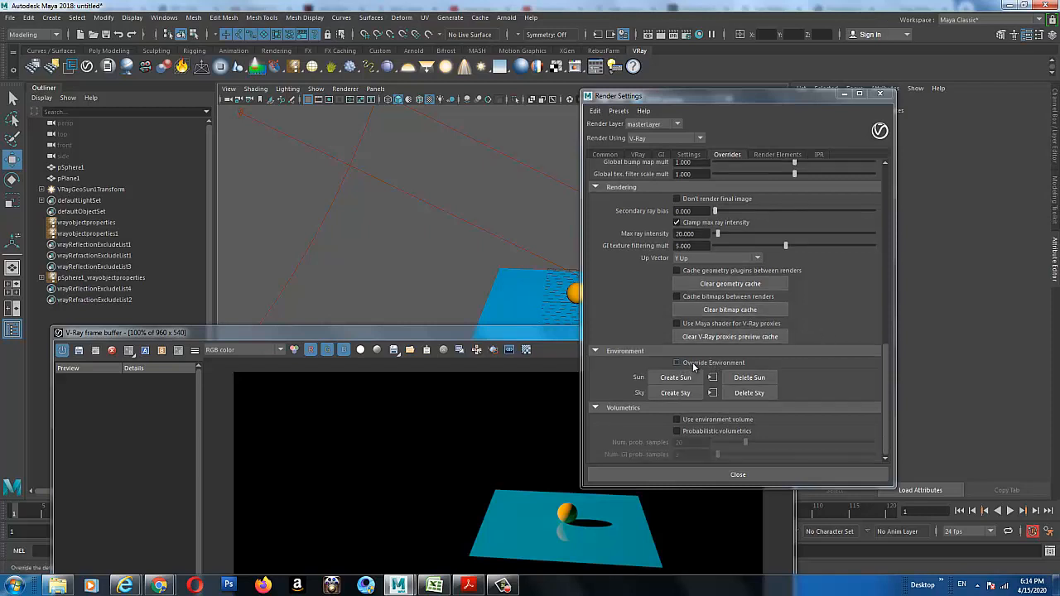
left_click(715, 365)
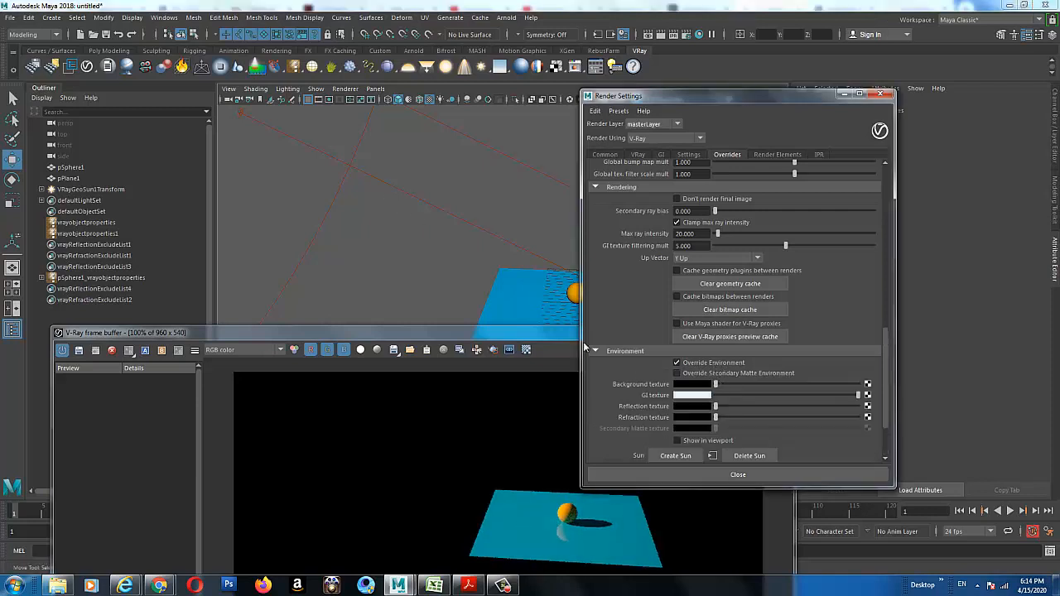
Select the existing V-Ray Sun in the perspective view and delete it.
scroll(378, 252, "down", 3)
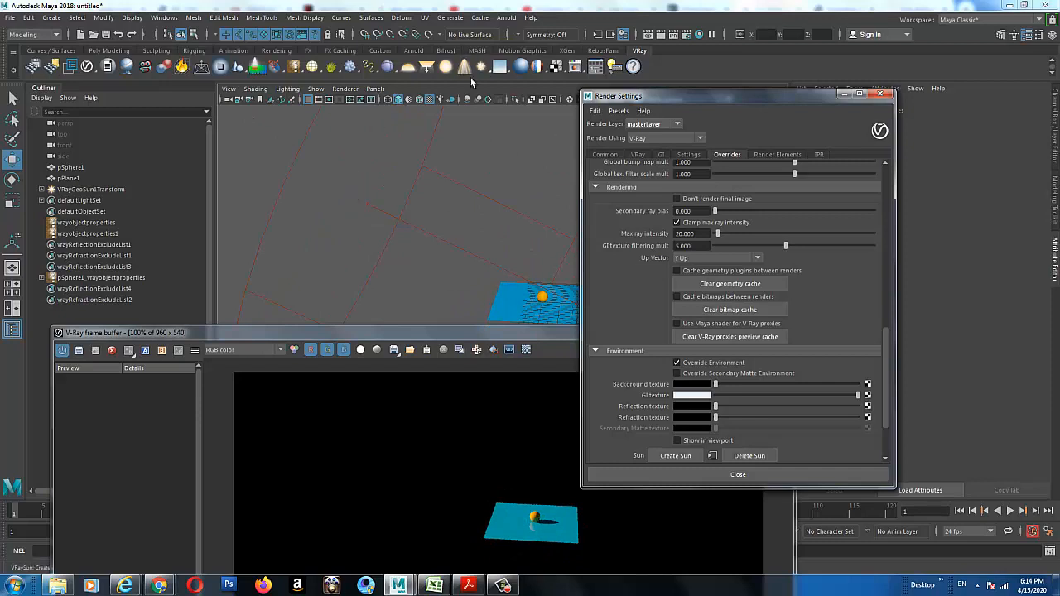
left_click_drag(347, 187, 382, 224)
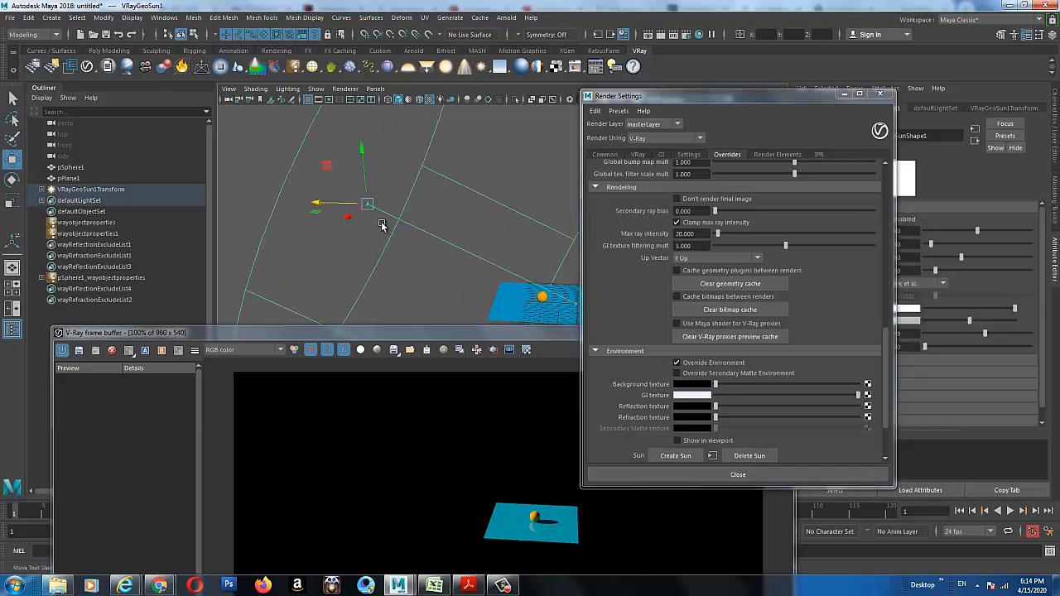
key("Delete")
Create a V-Ray Sun and a V-Ray Sky from the environment overrides.
scroll(715, 351, "down", 2)
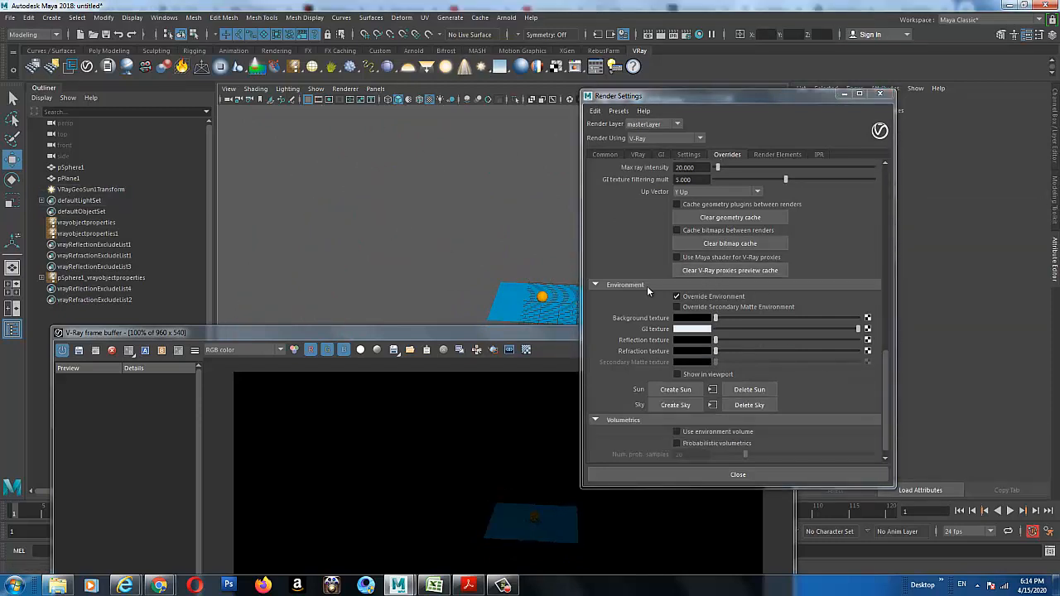
left_click(683, 390)
left_click(683, 390)
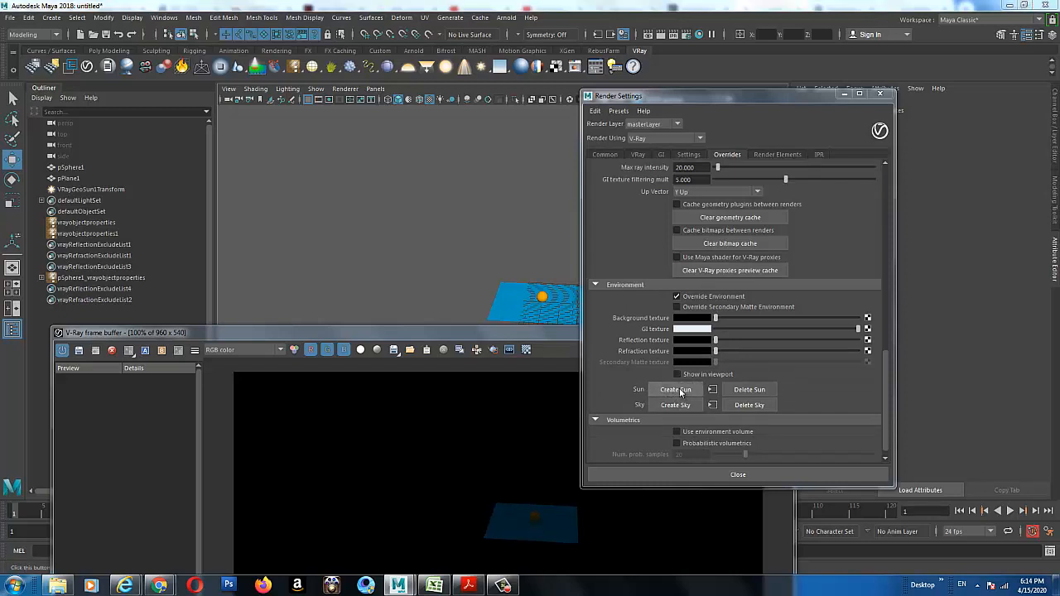
left_click(691, 103)
left_click(675, 405)
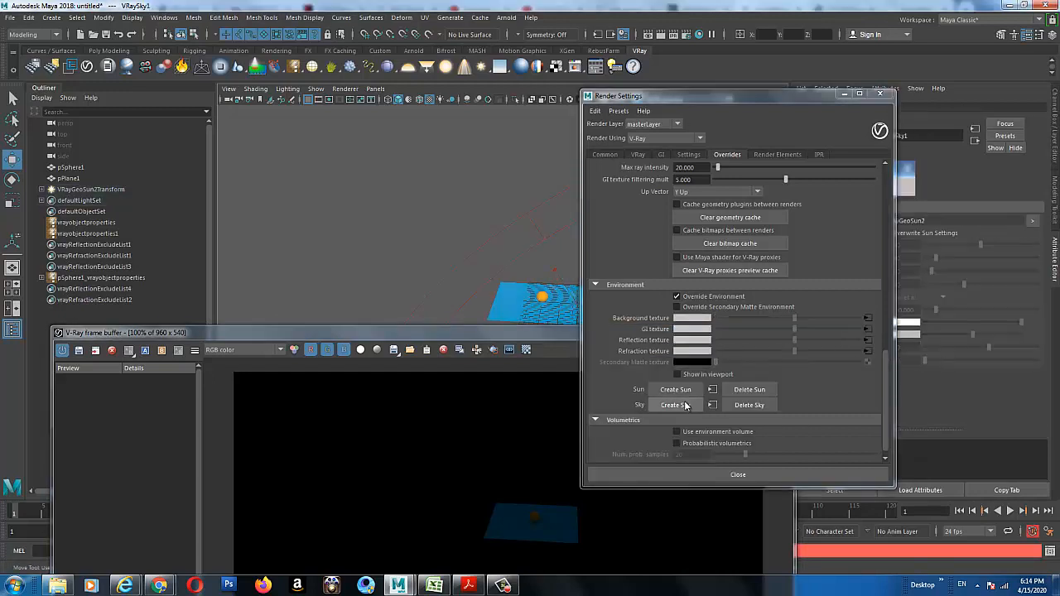
Move the sun horizontally away from the plane in the perspective view and show the environment in the viewport.
left_click(554, 275)
left_click_drag(503, 269, 332, 261)
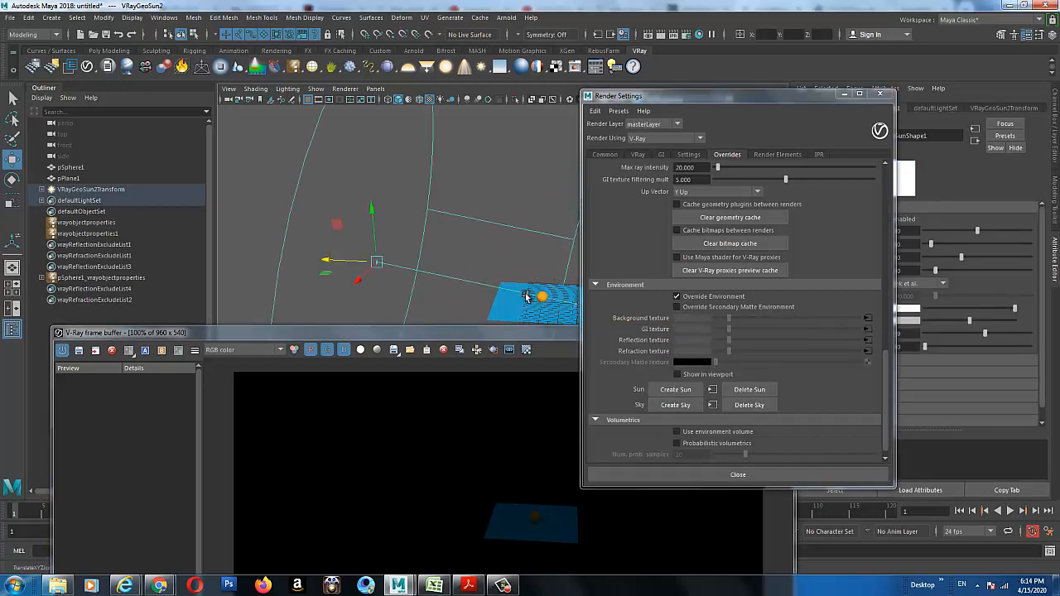
left_click(704, 374)
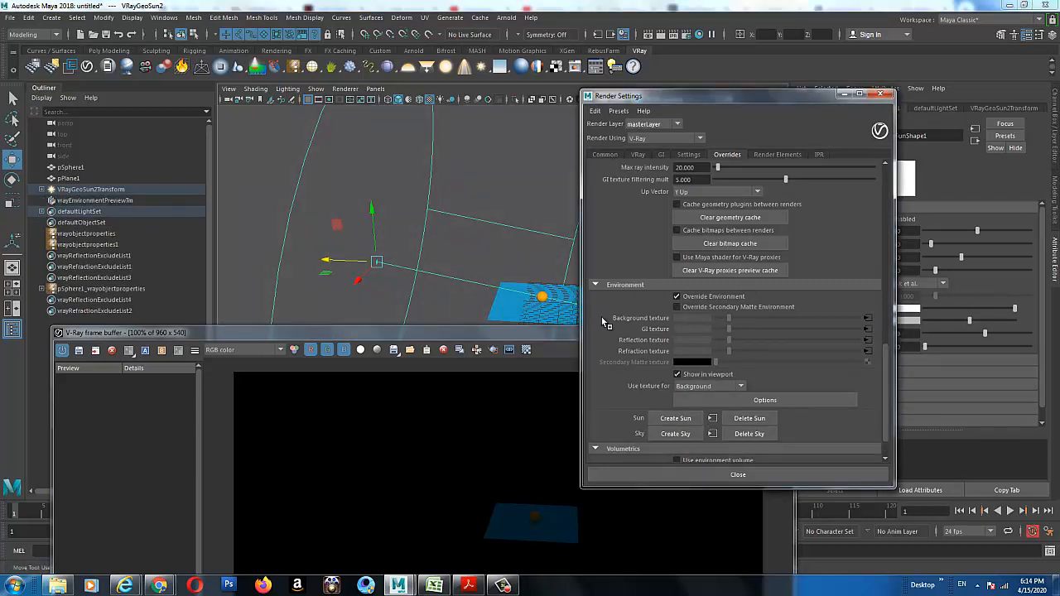
Replace the current sun and sky with a new V-Ray Sun moved horizontally away from the plane.
left_click(749, 419)
left_click(750, 434)
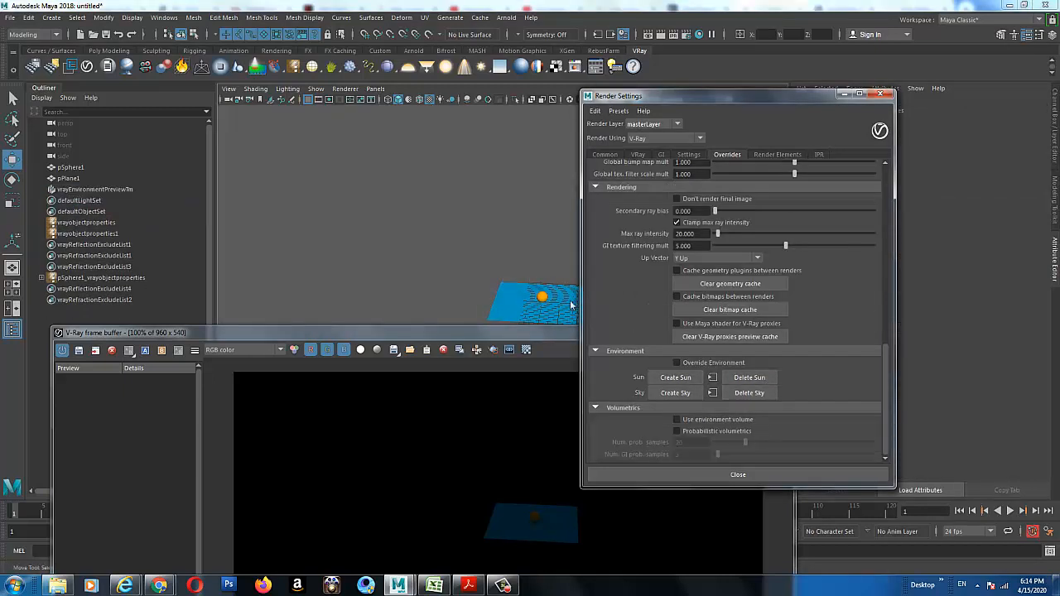
left_click(672, 380)
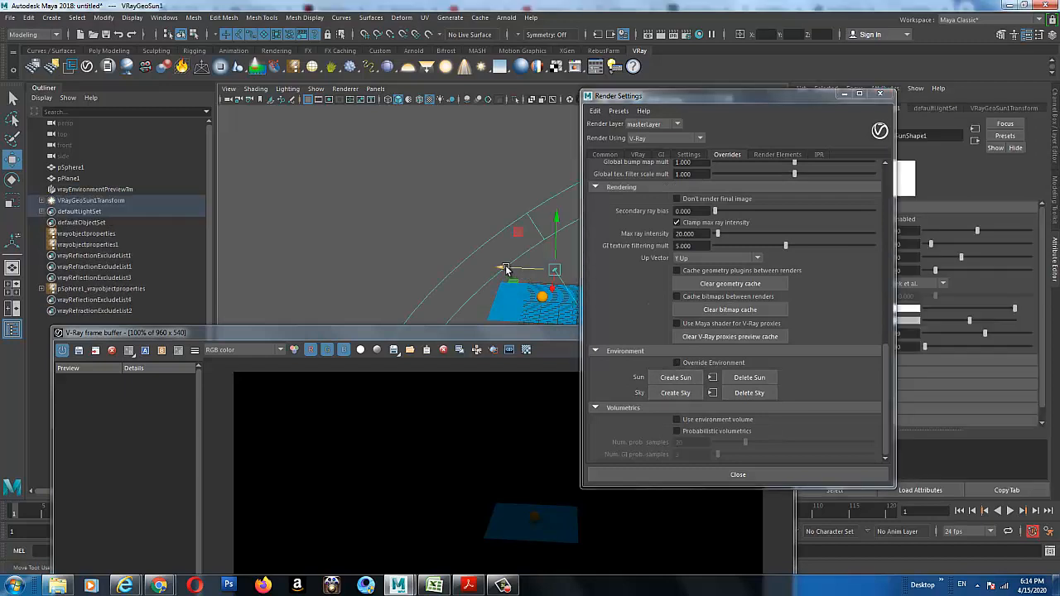
left_click_drag(505, 269, 340, 262)
Enable Override Environment and create a V-Ray Sky for the environment textures.
left_click(714, 364)
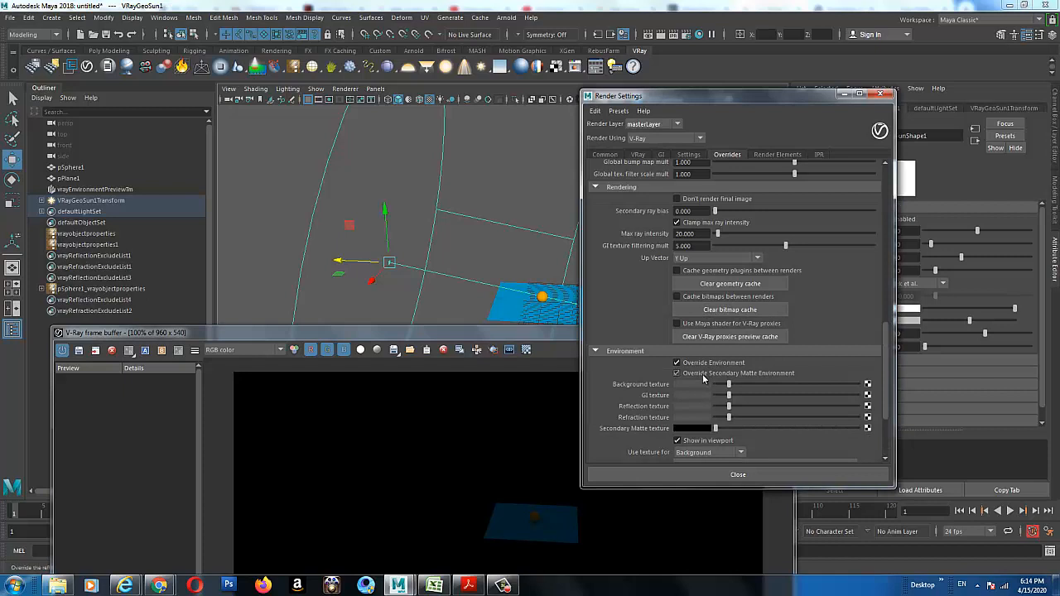
scroll(702, 374, "down", 3)
left_click(675, 392)
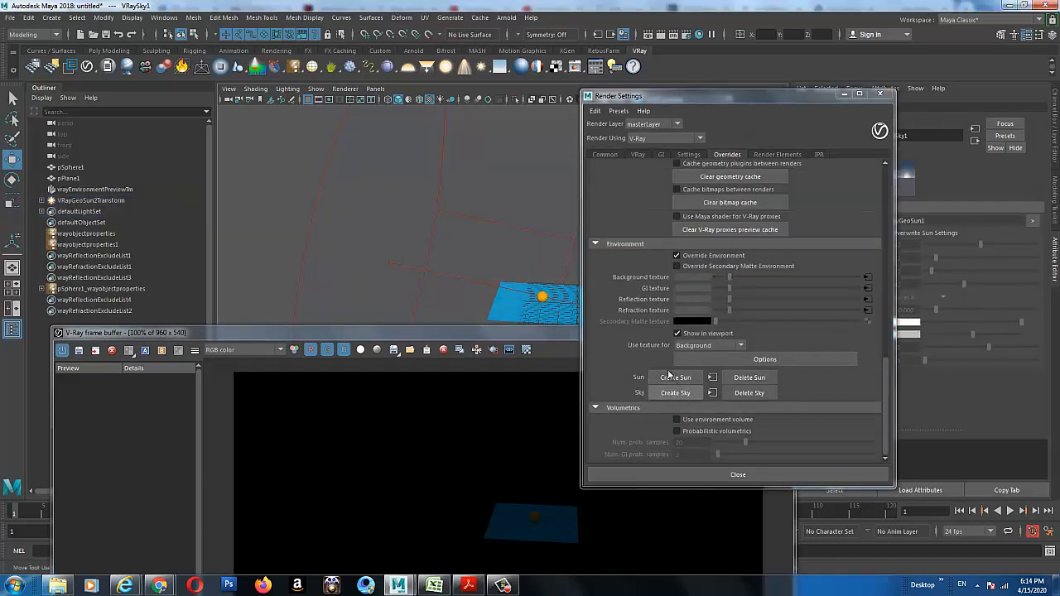
Delete the environment preview object from the scene and start an interactive render in the V-Ray frame buffer.
left_click(446, 242)
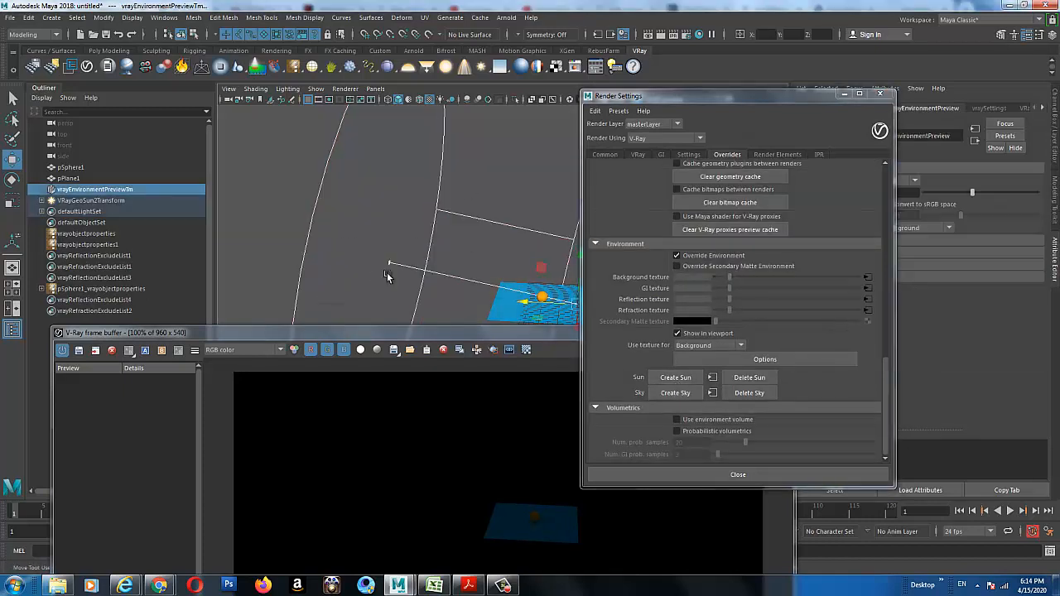
key("Delete")
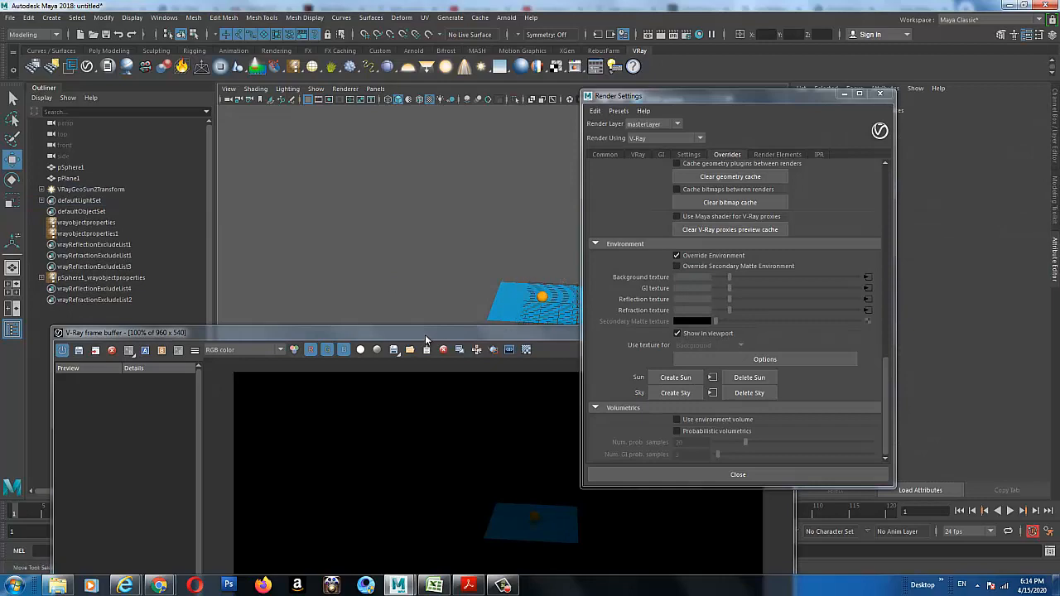
left_click_drag(426, 338, 397, 217)
left_click(720, 230)
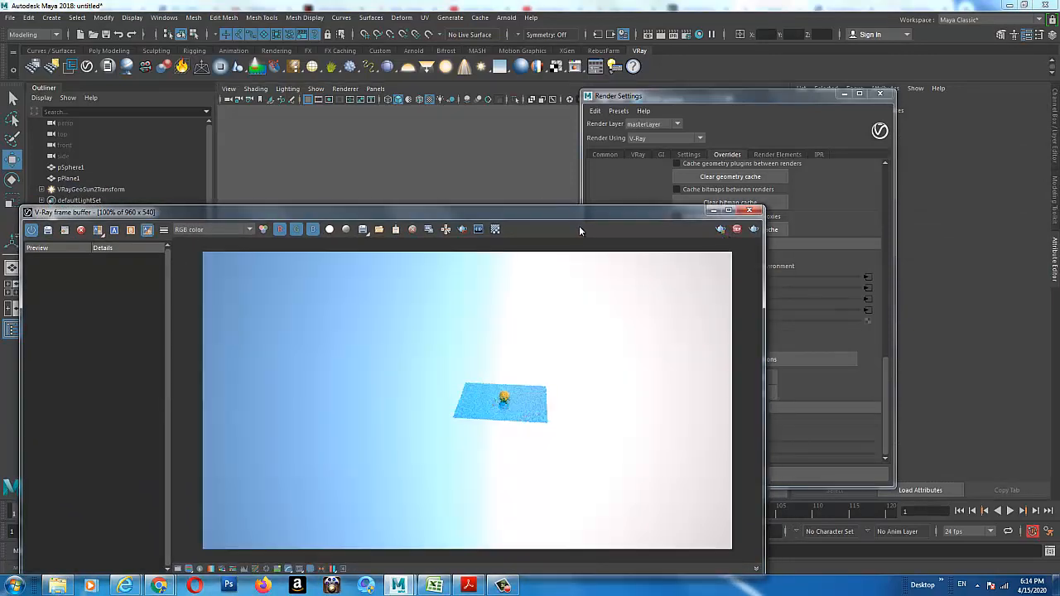
left_click_drag(579, 212, 596, 401)
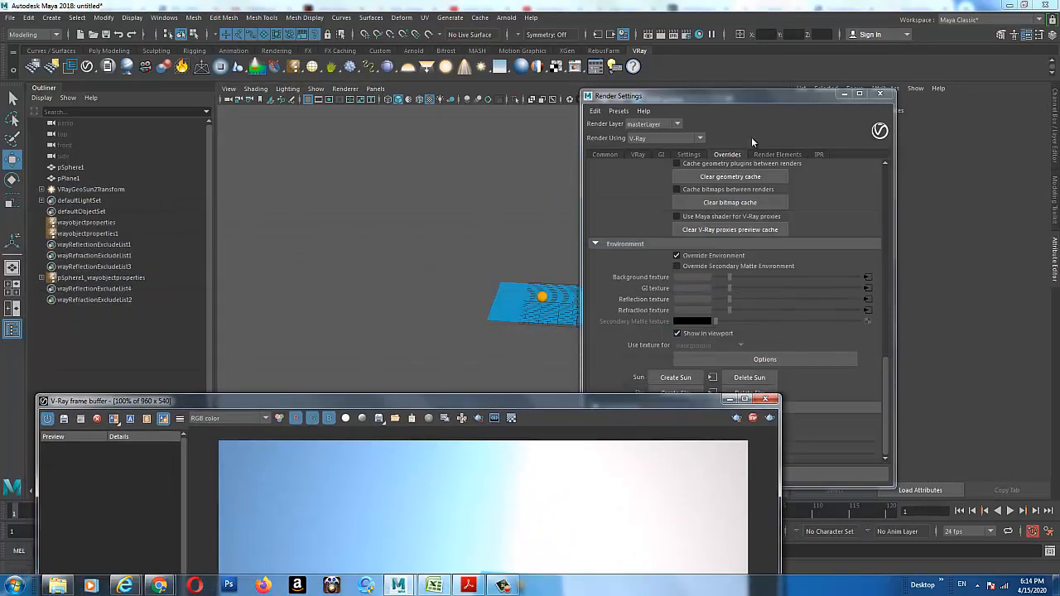
Delete the V-Ray Sun and Sky and create a fresh pair from the environment overrides.
left_click(758, 378)
left_click(760, 393)
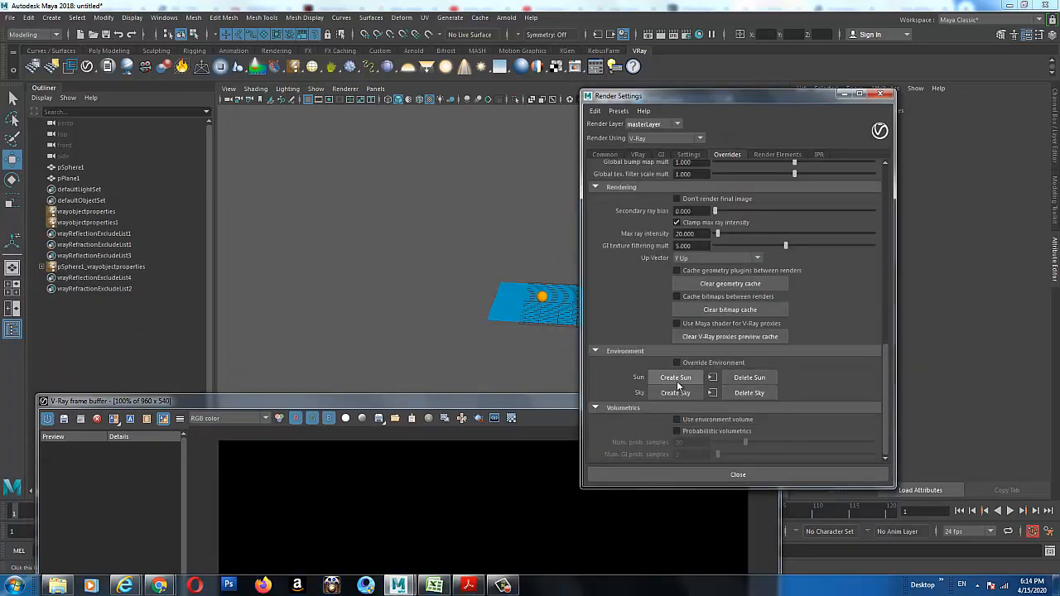
left_click(676, 395)
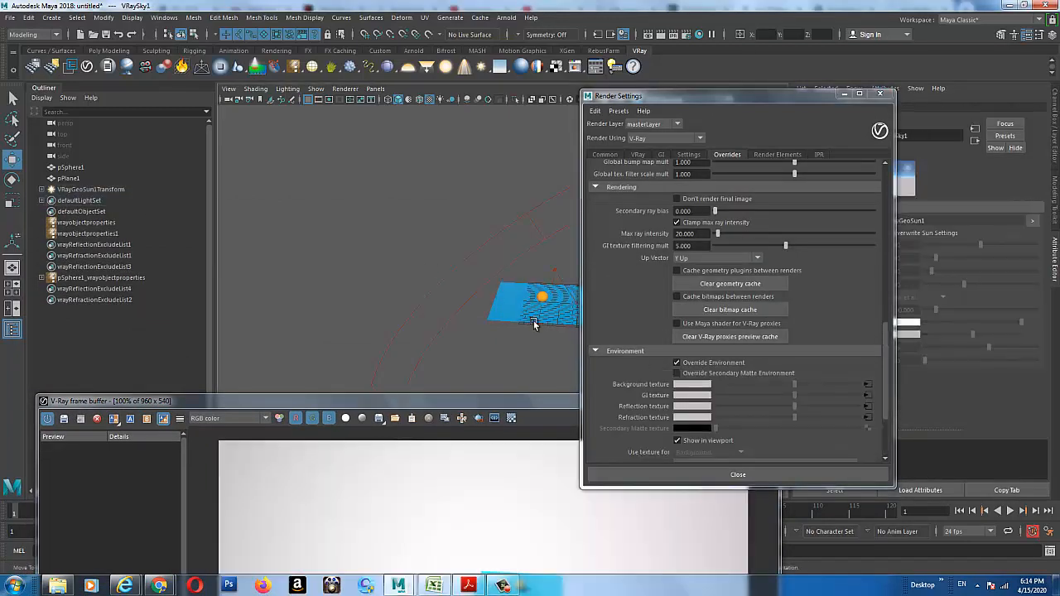
scroll(679, 367, "down", 3)
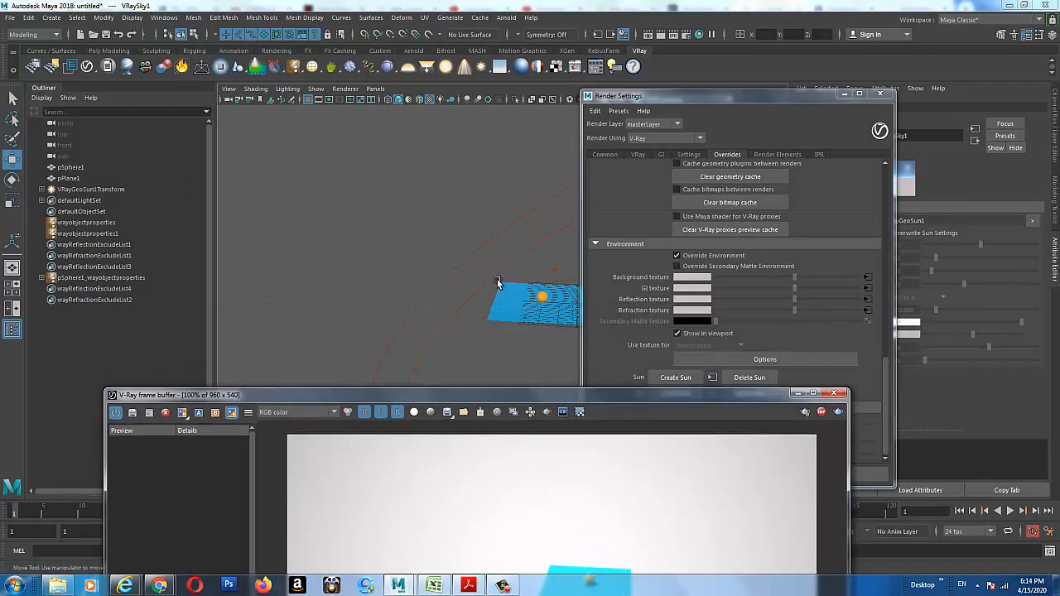
Select the new sun in the perspective view and move it horizontally far away from the plane.
left_click(549, 271)
left_click_drag(549, 271, 482, 187, "alt")
right_click_drag(481, 188, 511, 209, "alt")
middle_click_drag(511, 208, 528, 234, "alt")
left_click_drag(428, 164, 282, 148)
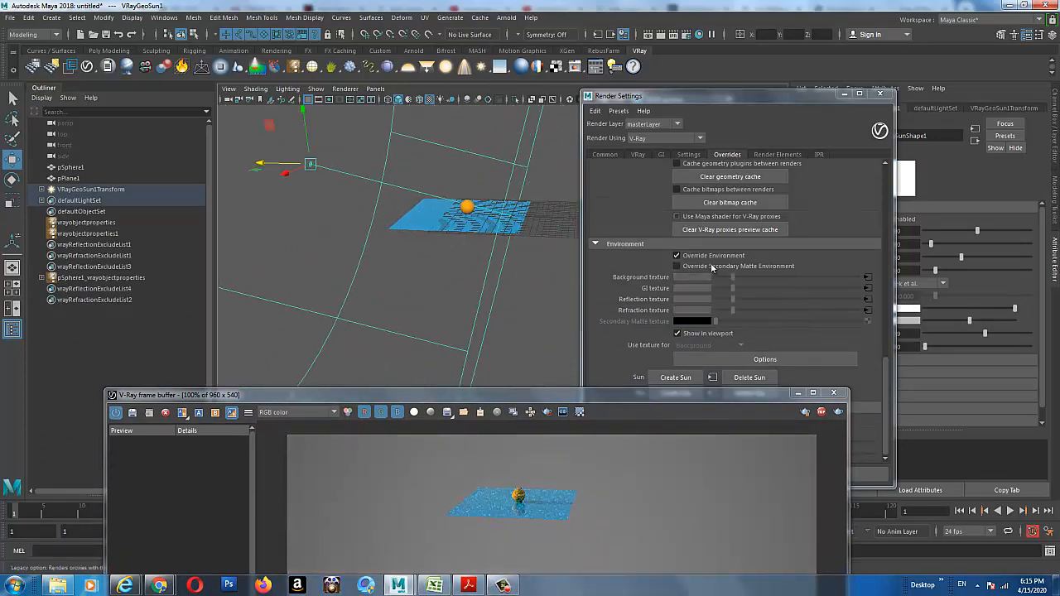
Move the sun slightly farther from the plane and lower its height to test the sky lighting.
left_click_drag(747, 93, 919, 88)
left_click_drag(495, 213, 436, 200, "alt")
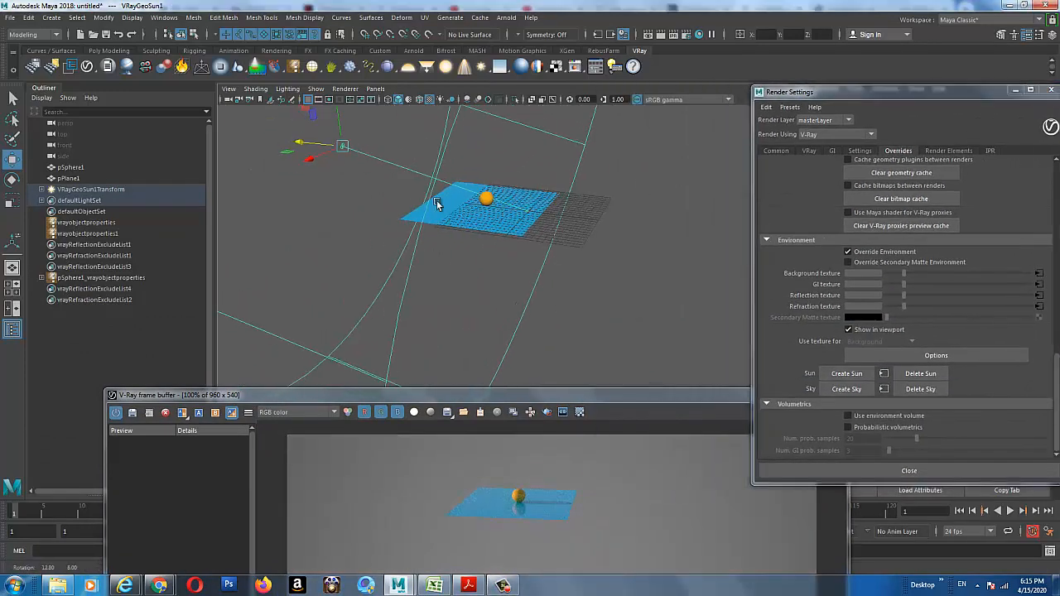
middle_click_drag(436, 200, 503, 226, "alt")
left_click_drag(450, 157, 422, 184, "alt")
scroll(429, 183, "up", 1)
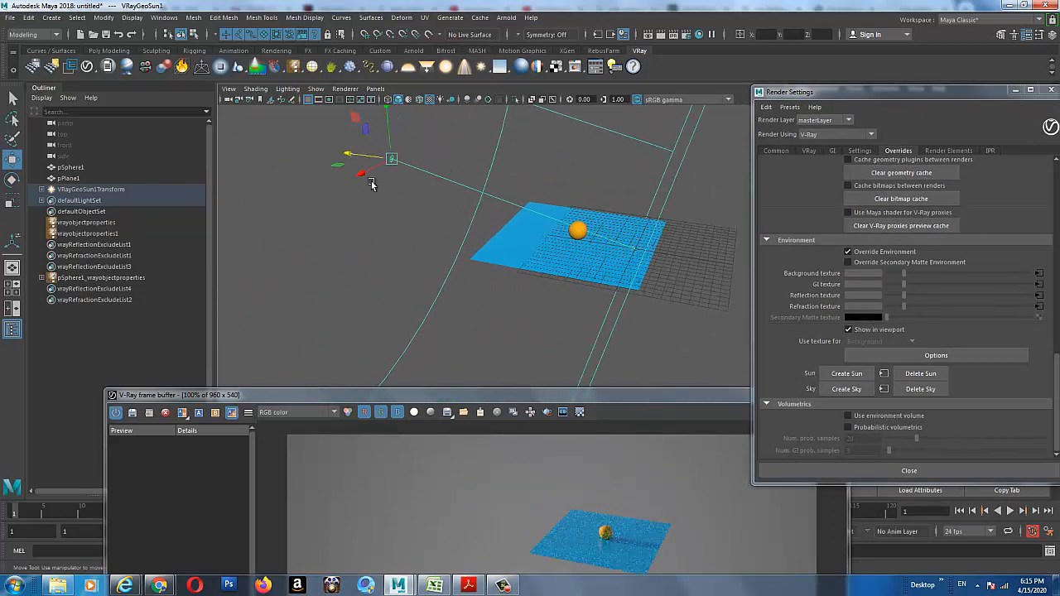
left_click_drag(351, 153, 315, 147)
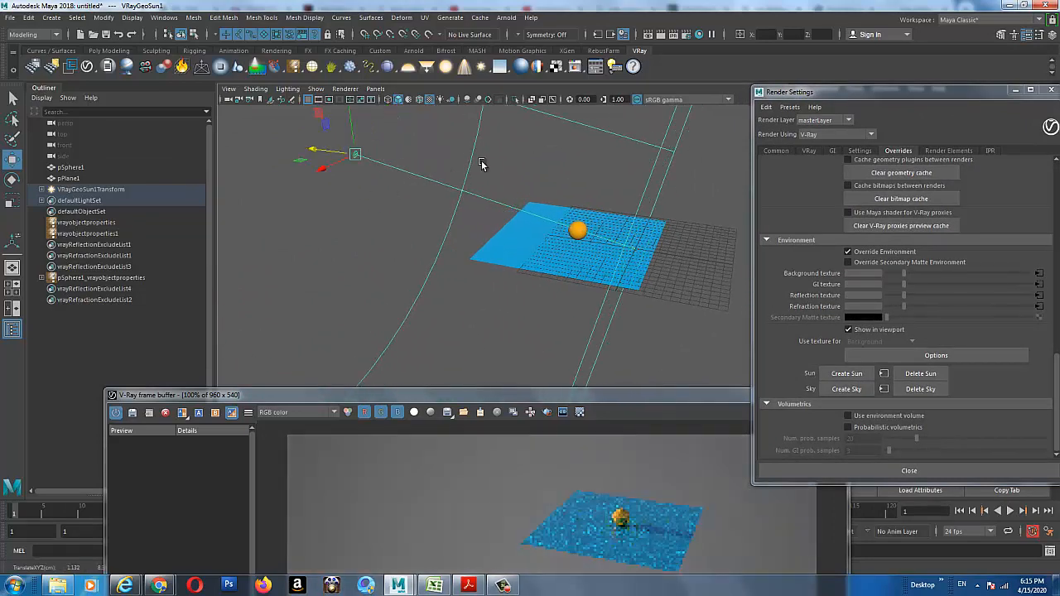
left_click_drag(482, 165, 470, 190, "alt")
left_click_drag(354, 141, 348, 153)
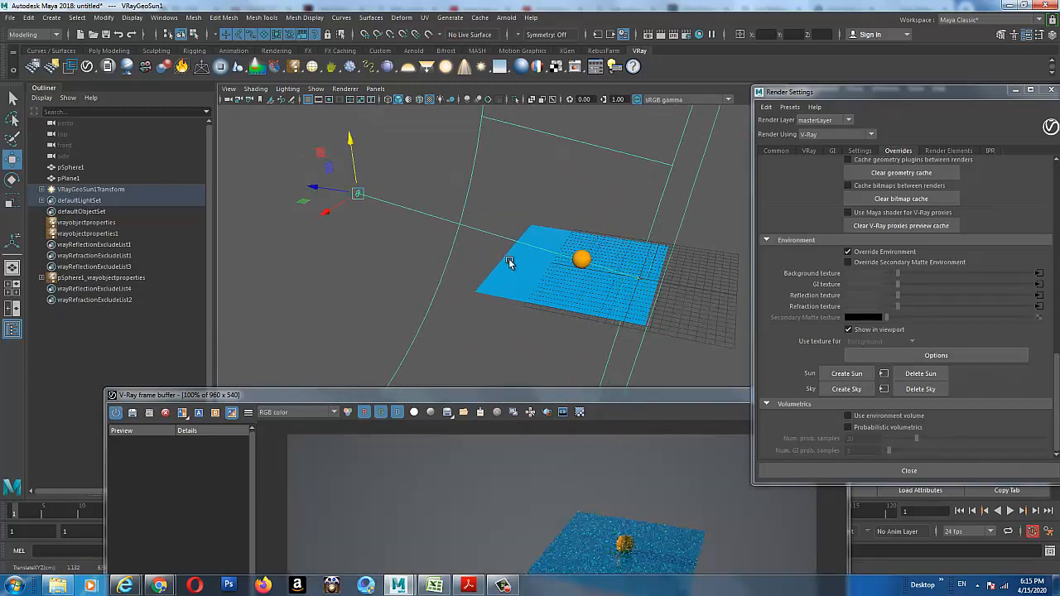
Delete the V-Ray Sun with its remaining transform and the V-Ray Sky, using wireframe display in the perspective view.
left_click_drag(508, 259, 326, 194, "alt")
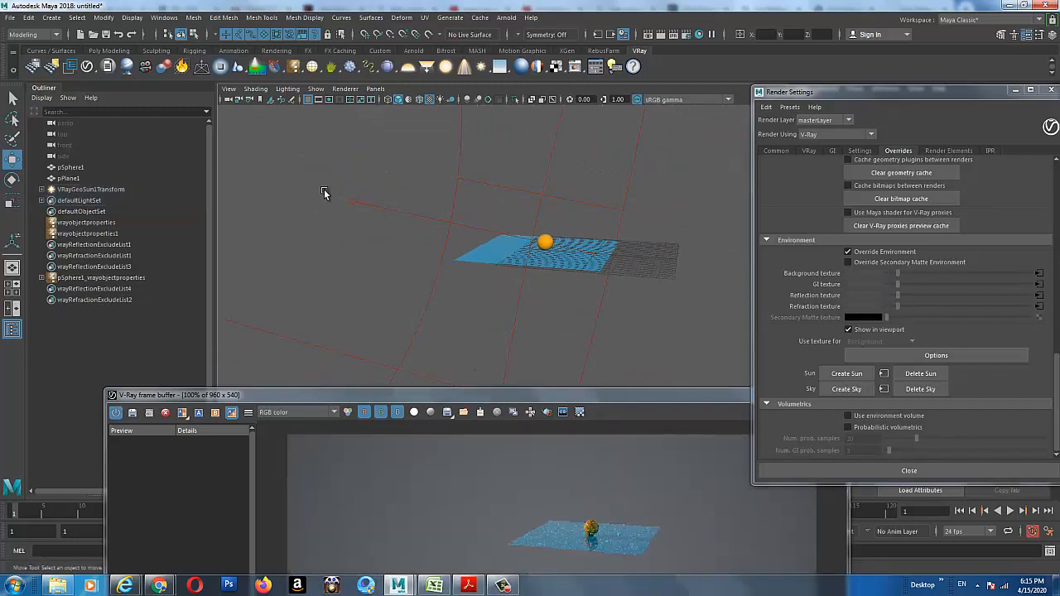
left_click(357, 215)
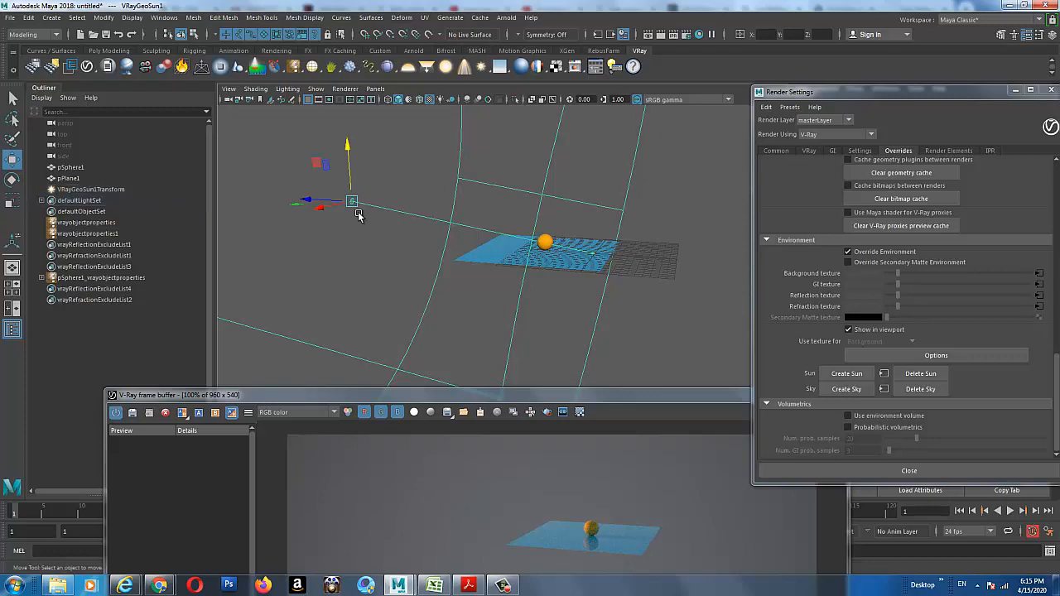
key("4")
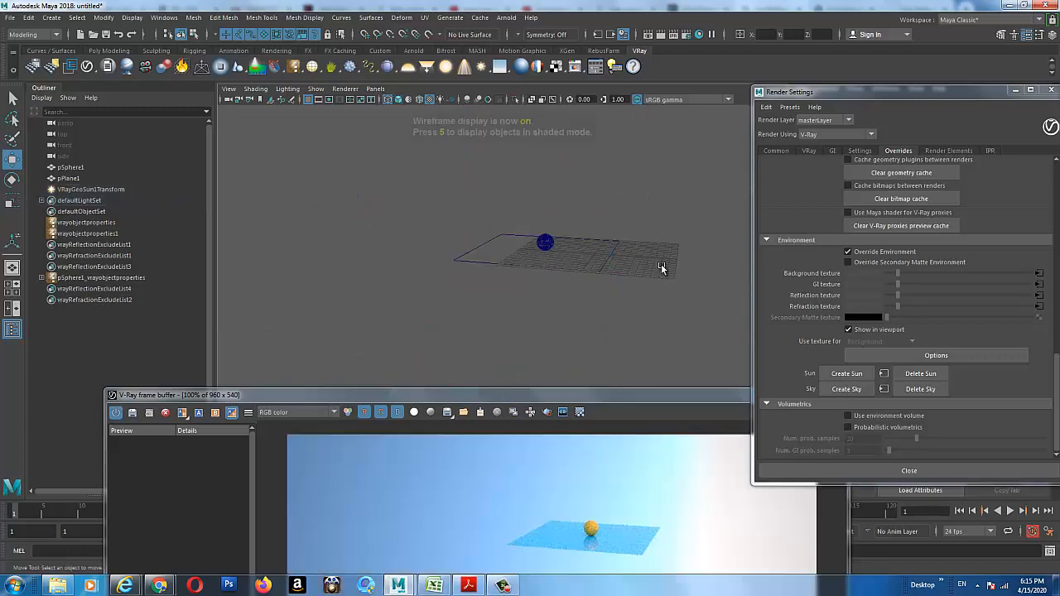
left_click_drag(663, 265, 622, 229, "alt")
left_click(622, 230)
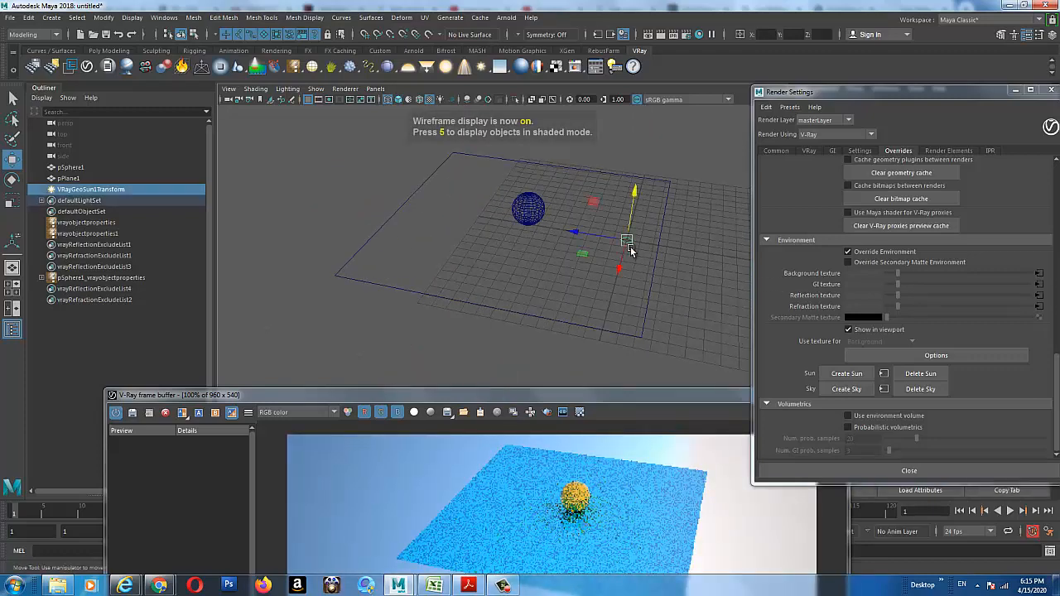
key("Delete")
scroll(637, 265, "down", 4)
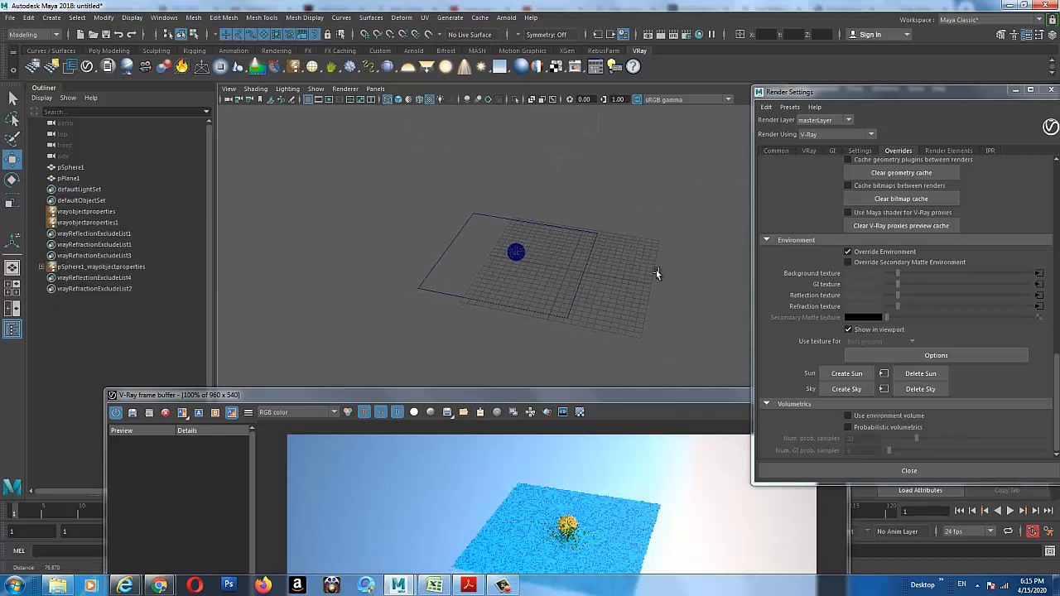
left_click(920, 388)
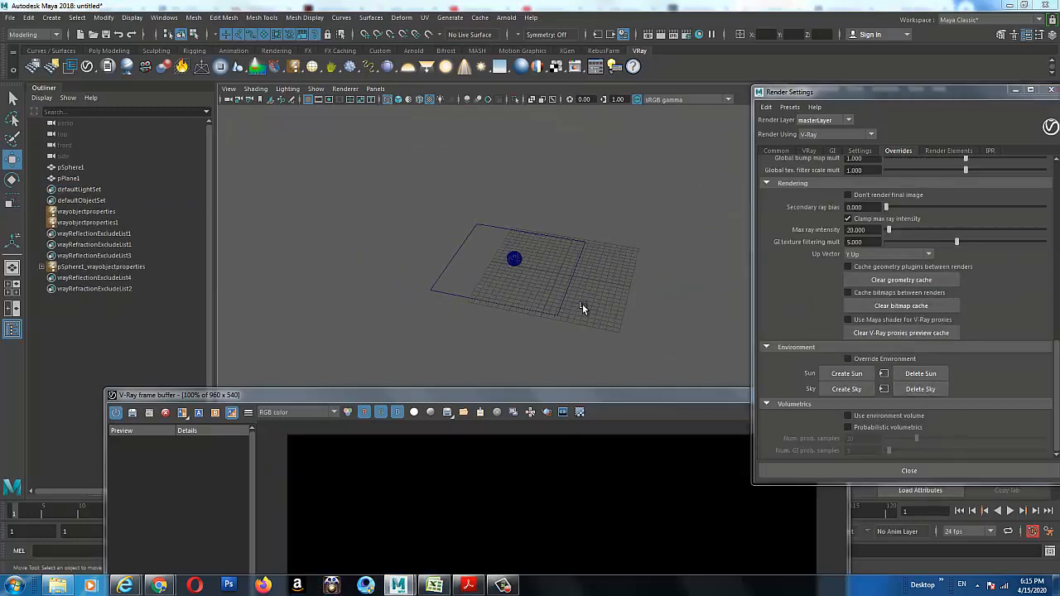
Examine the GI switch and bounce engines, the system settings and the environment overrides in the render settings.
left_click_drag(582, 306, 514, 215, "alt")
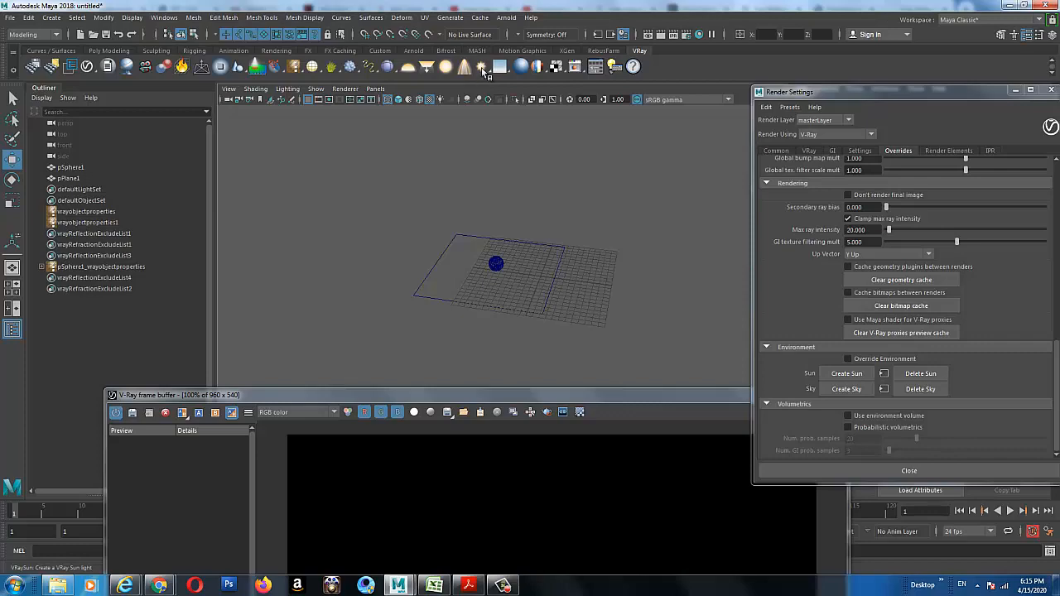
left_click_drag(611, 396, 490, 301)
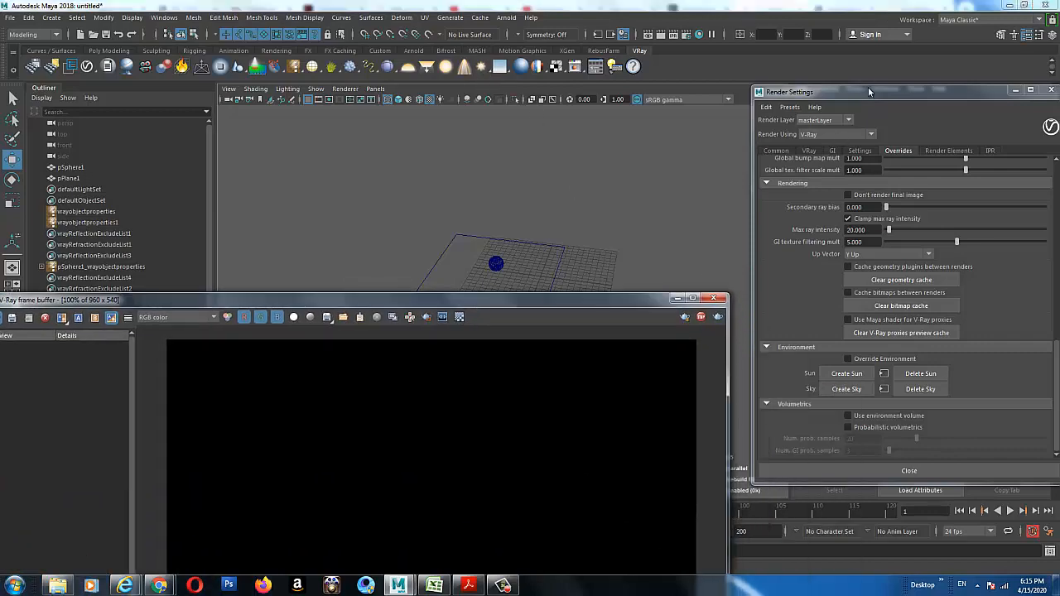
left_click_drag(868, 86, 642, 82)
left_click(609, 139)
scroll(683, 298, "down", 6)
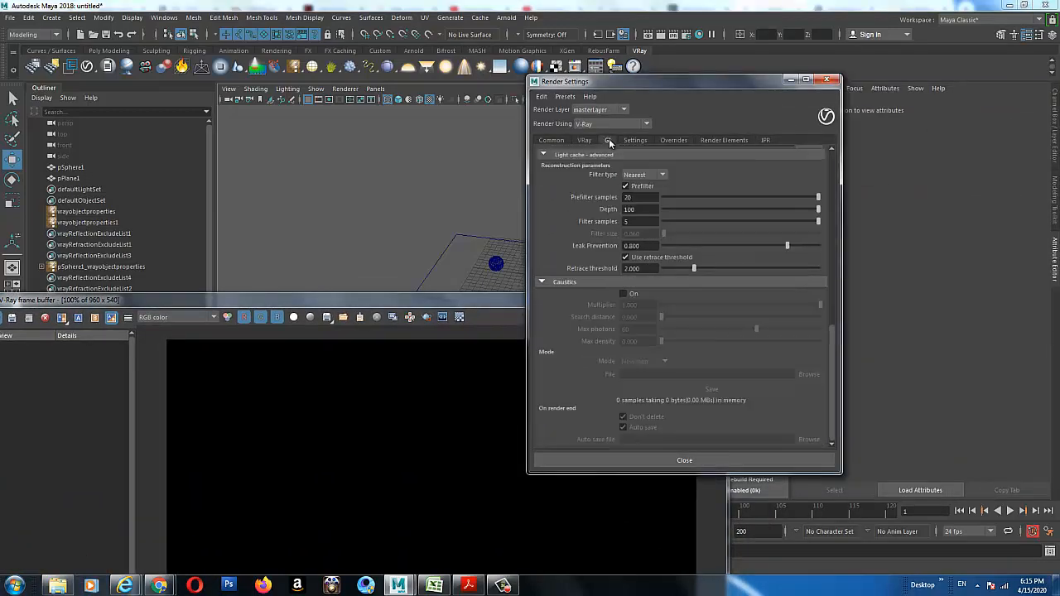
scroll(638, 179, "up", 8)
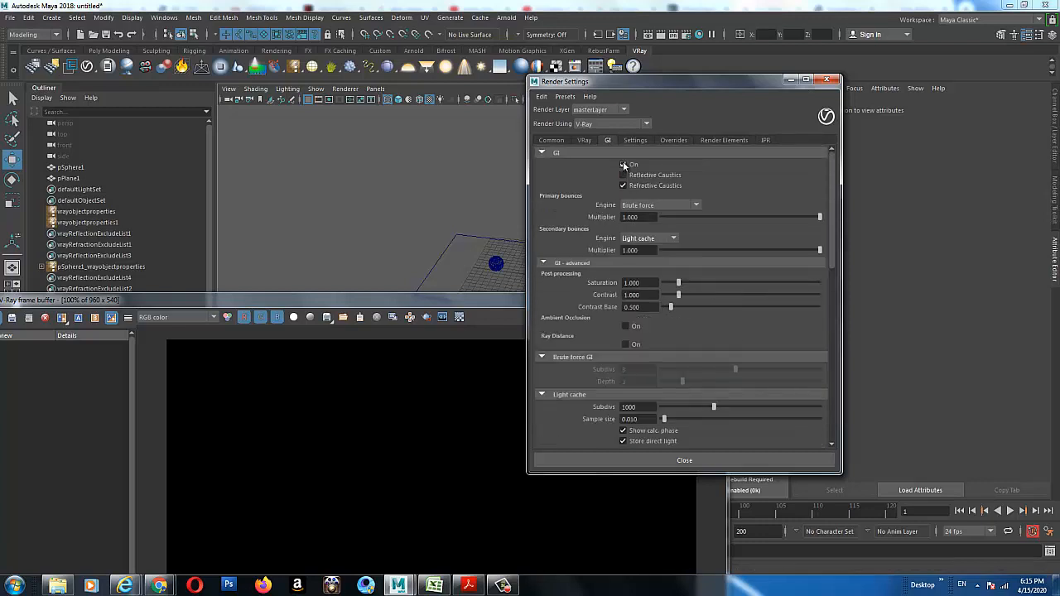
left_click(624, 164)
left_click(624, 165)
left_click(640, 140)
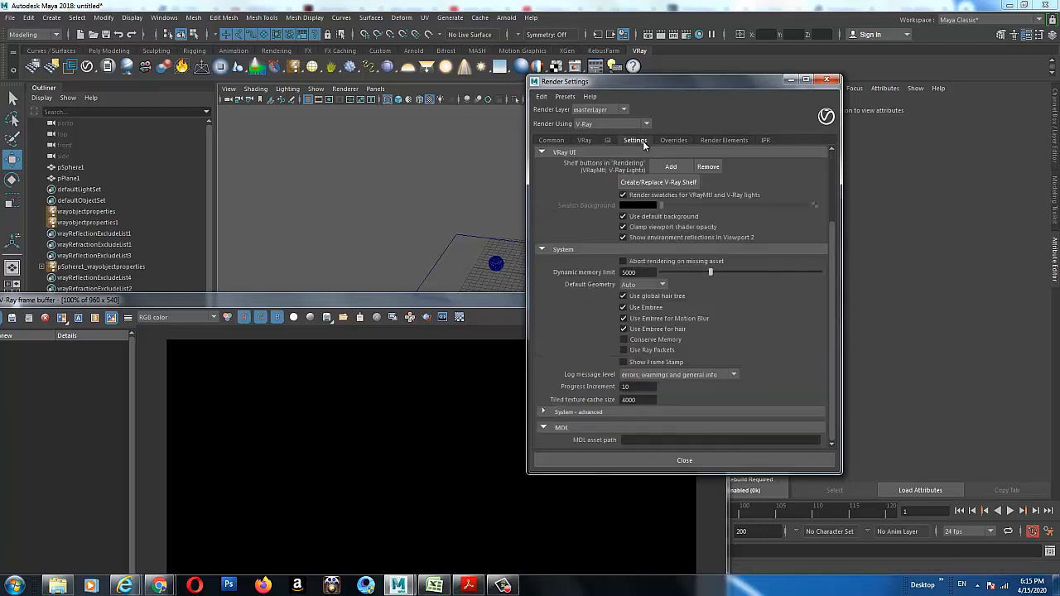
left_click(673, 140)
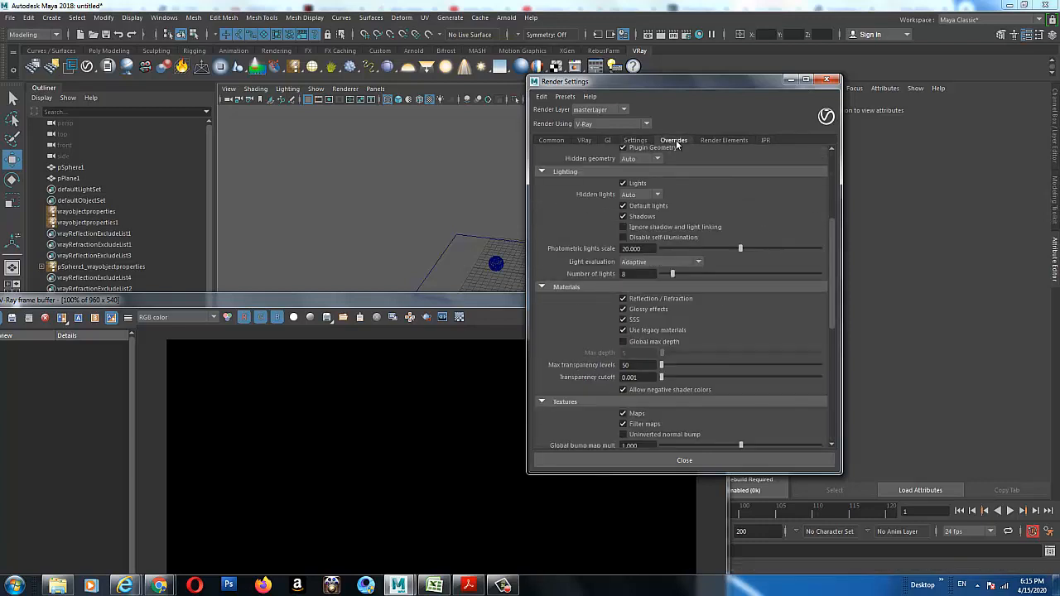
scroll(715, 250, "down", 6)
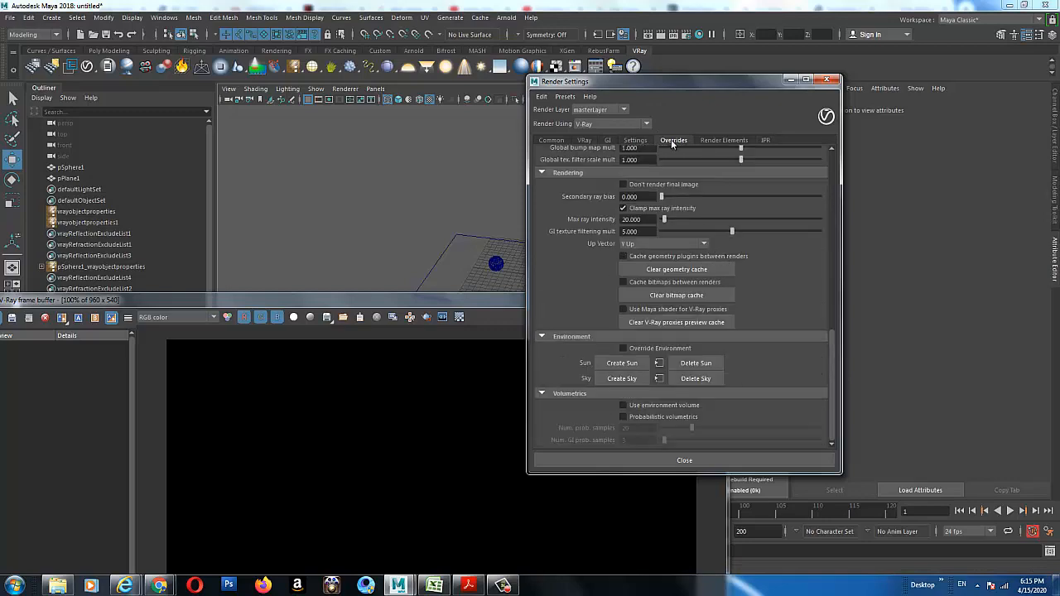
left_click_drag(709, 83, 758, 100)
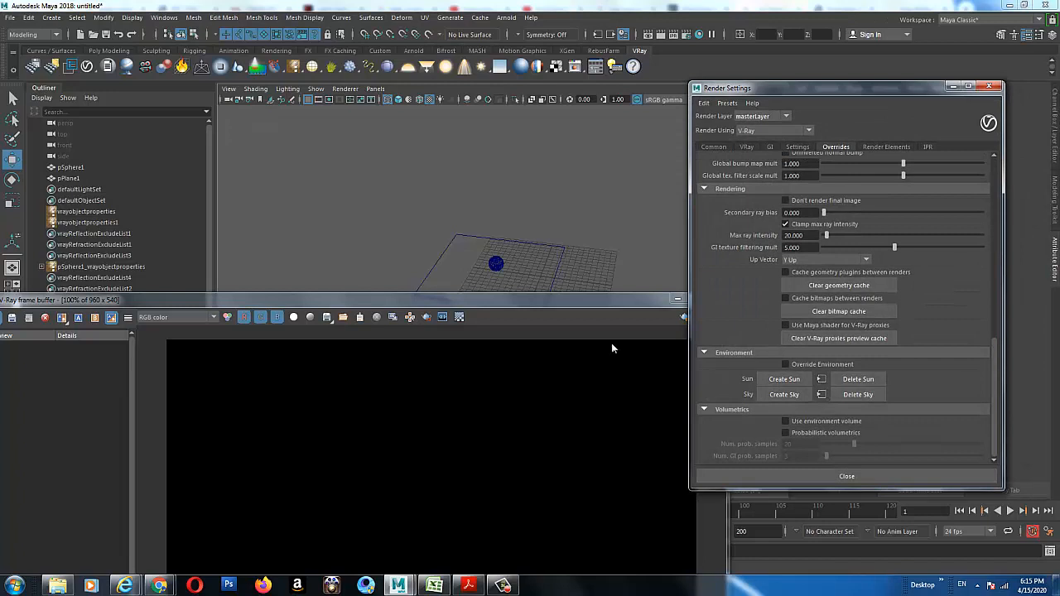
Create a V-Ray Sun and a V-Ray Sky from the environment overrides, with the sphere and plane framed in the perspective view.
left_click_drag(538, 305, 488, 159)
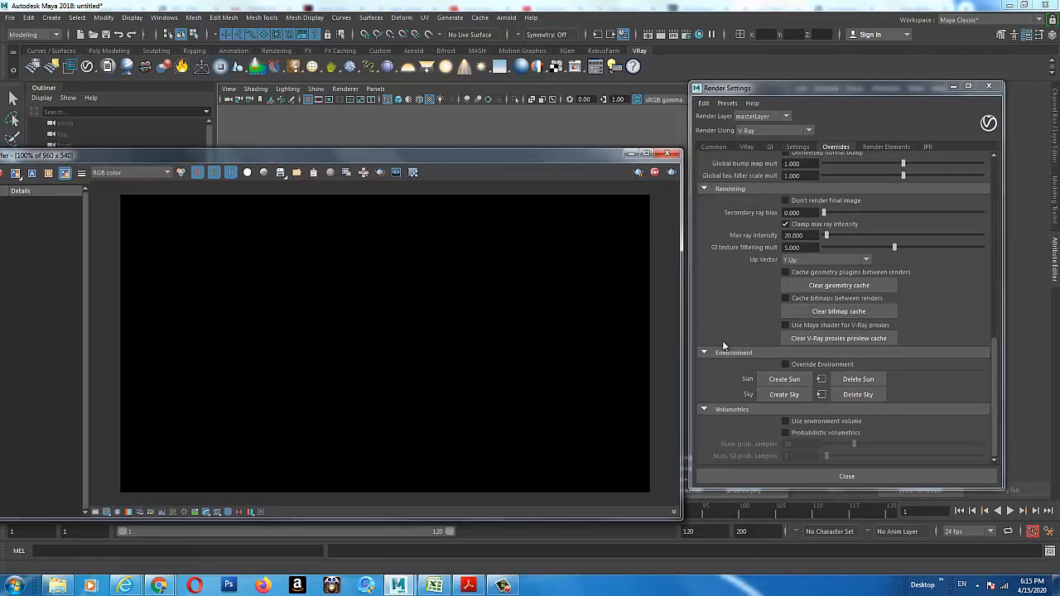
left_click(784, 380)
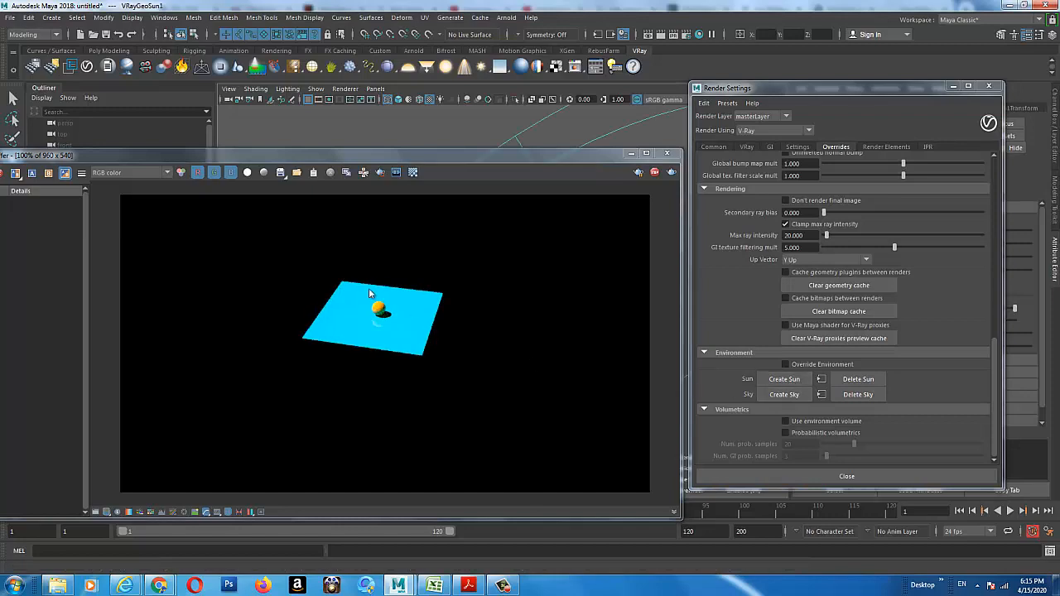
left_click_drag(448, 158, 418, 295)
right_click_drag(434, 194, 666, 273, "alt")
right_click_drag(530, 177, 461, 181, "alt")
middle_click_drag(462, 181, 458, 253, "alt")
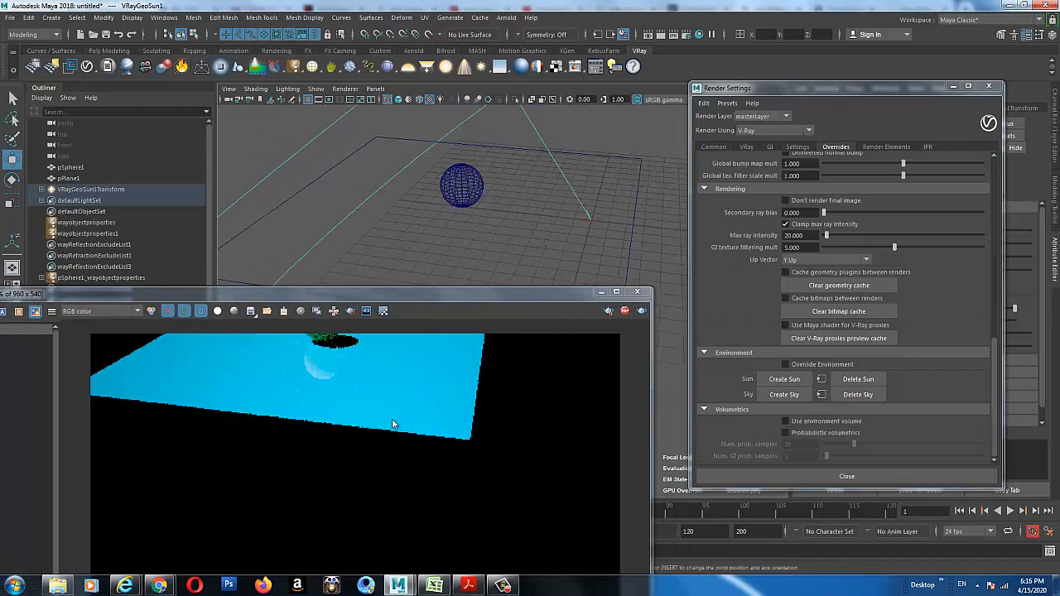
left_click(784, 395)
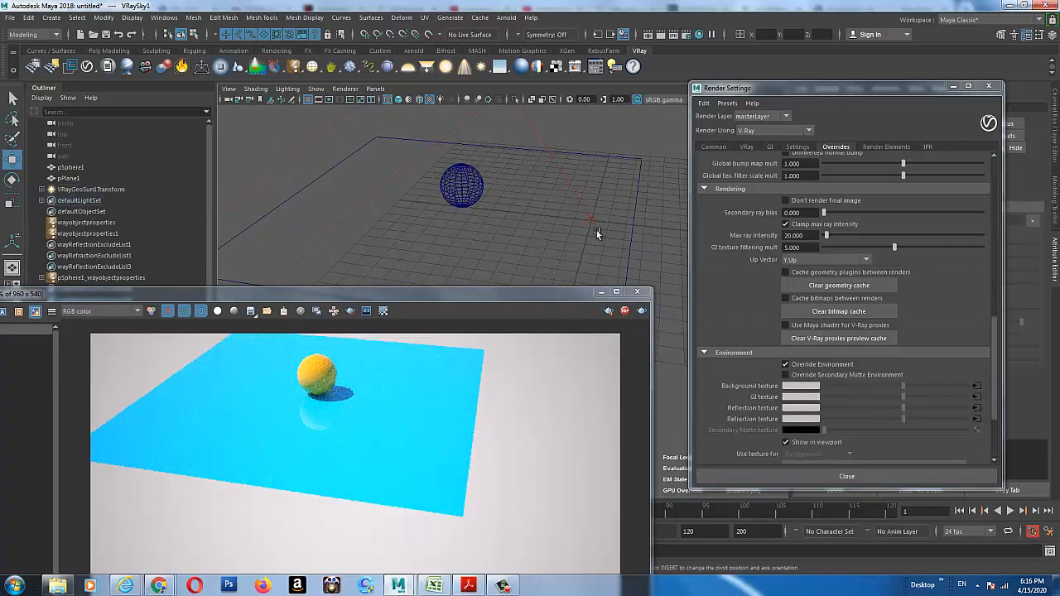
Select the sun in the perspective view, move it horizontally away from the plane and raise it higher.
mouse_move(577, 238)
left_mouse_down("alt")
mouse_move(566, 218)
mouse_move(571, 235)
left_mouse_up("alt")
scroll(584, 224, "down", 6)
left_click(503, 214)
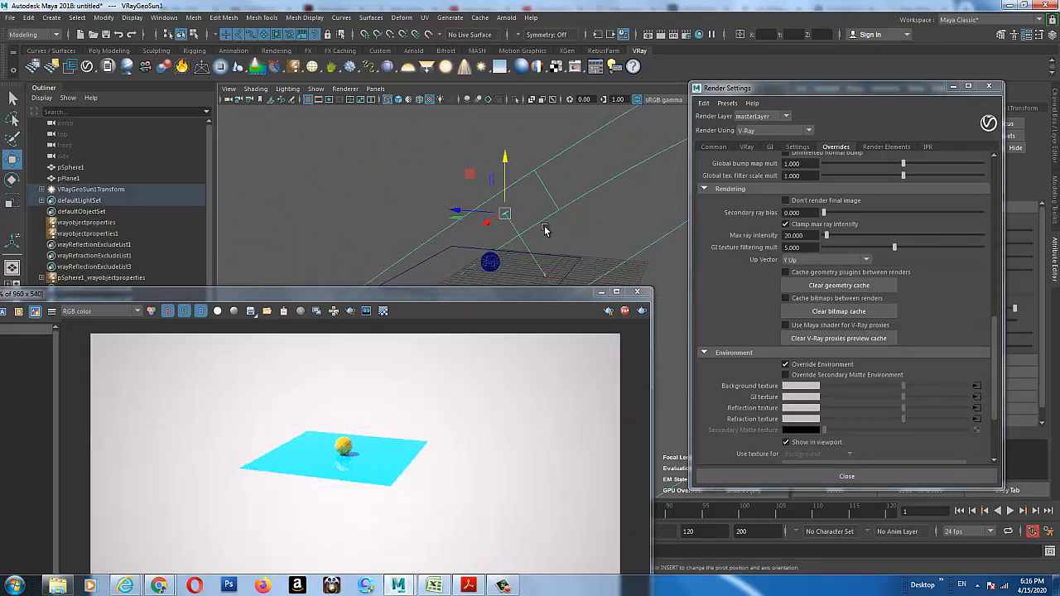
right_click_drag(547, 229, 460, 222, "alt")
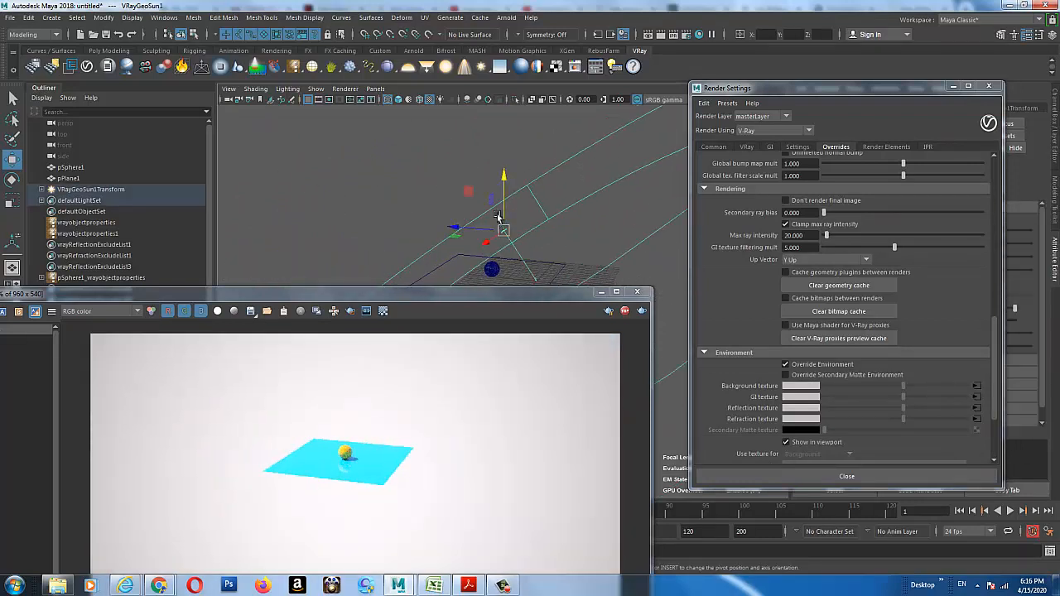
left_click_drag(462, 229, 401, 222)
left_click_drag(425, 173, 434, 90)
left_click_drag(442, 203, 513, 207, "alt")
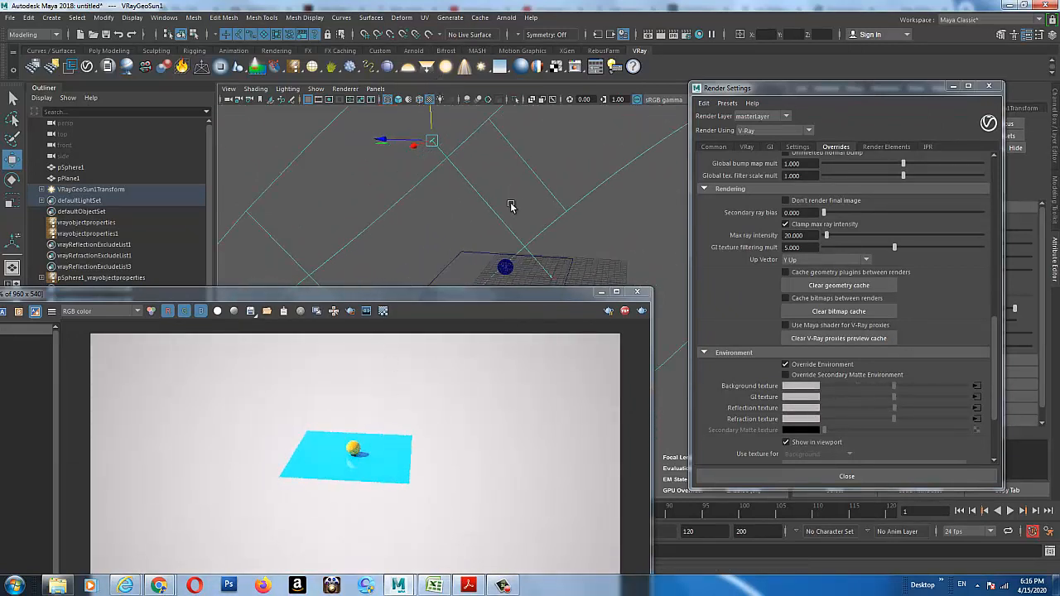
left_click_drag(386, 139, 283, 138)
Examine the sun and sky lighting on the sphere and plane from several view angles in the interactive render.
left_click_drag(488, 197, 420, 180, "alt")
left_click_drag(581, 218, 561, 154, "alt")
left_click_drag(547, 199, 505, 93, "alt")
left_click_drag(529, 180, 567, 243, "alt")
left_click_drag(473, 211, 409, 191, "alt")
left_click_drag(532, 231, 442, 201, "alt")
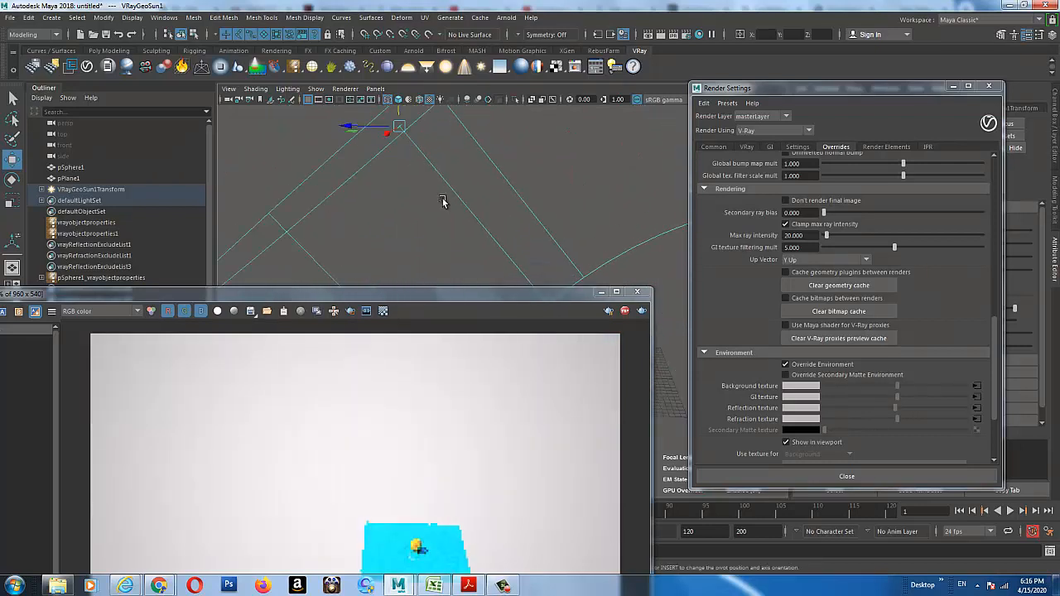
left_click_drag(521, 227, 456, 179, "alt")
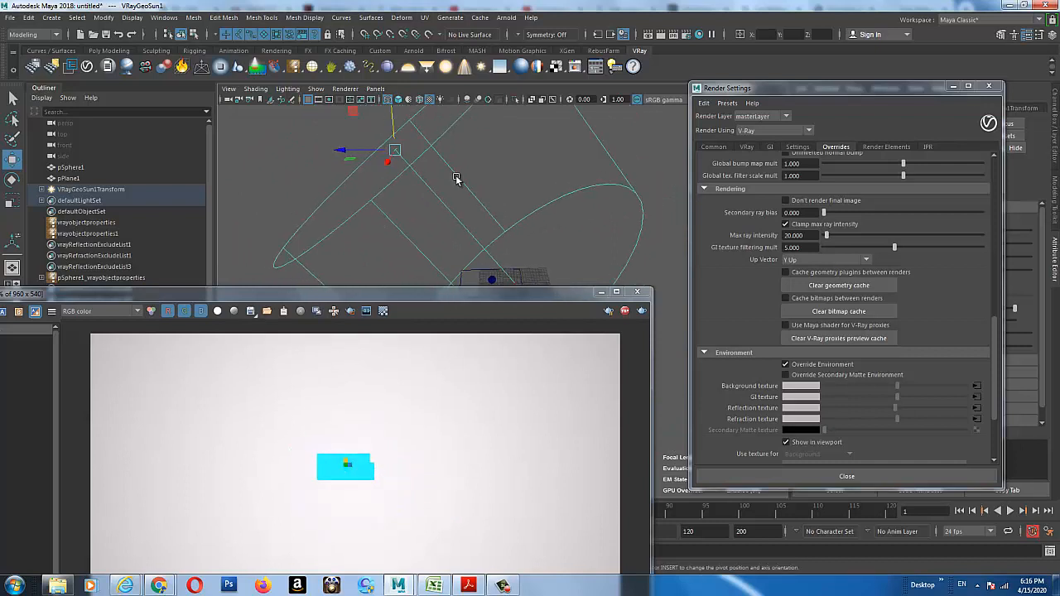
left_click(396, 149)
left_click(401, 148)
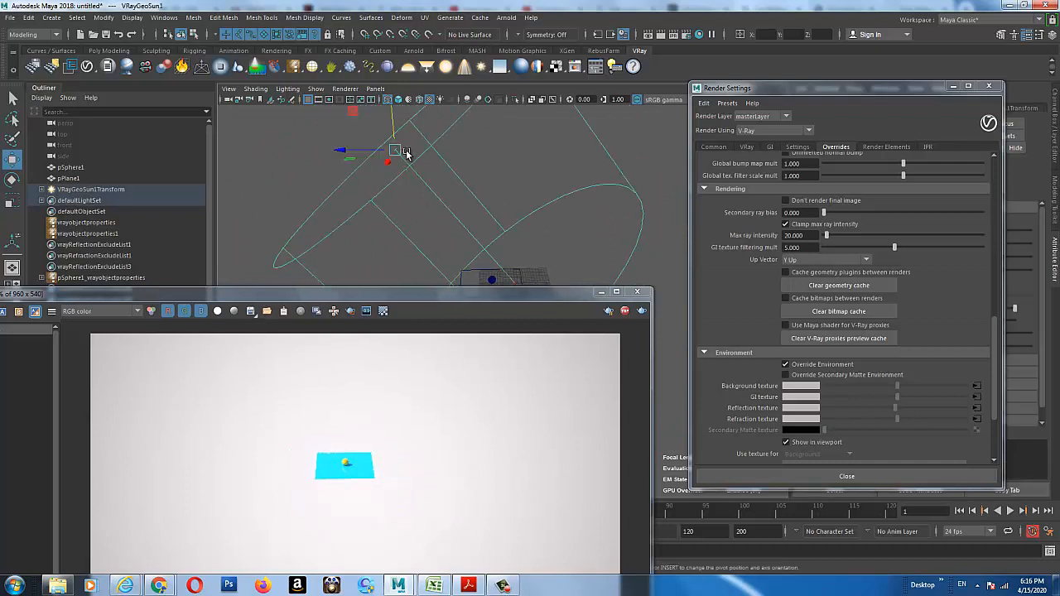
Delete the V-Ray Sun with its remaining transform and the V-Ray Sky.
left_click_drag(921, 87, 876, 96)
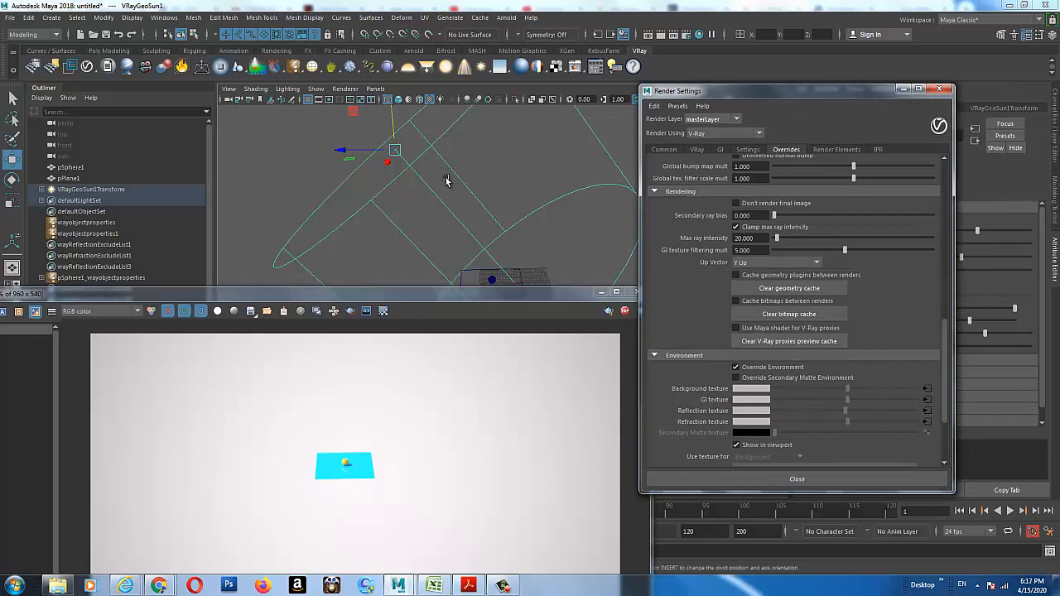
left_click(395, 152)
left_click(341, 138)
left_click_drag(357, 130, 411, 176)
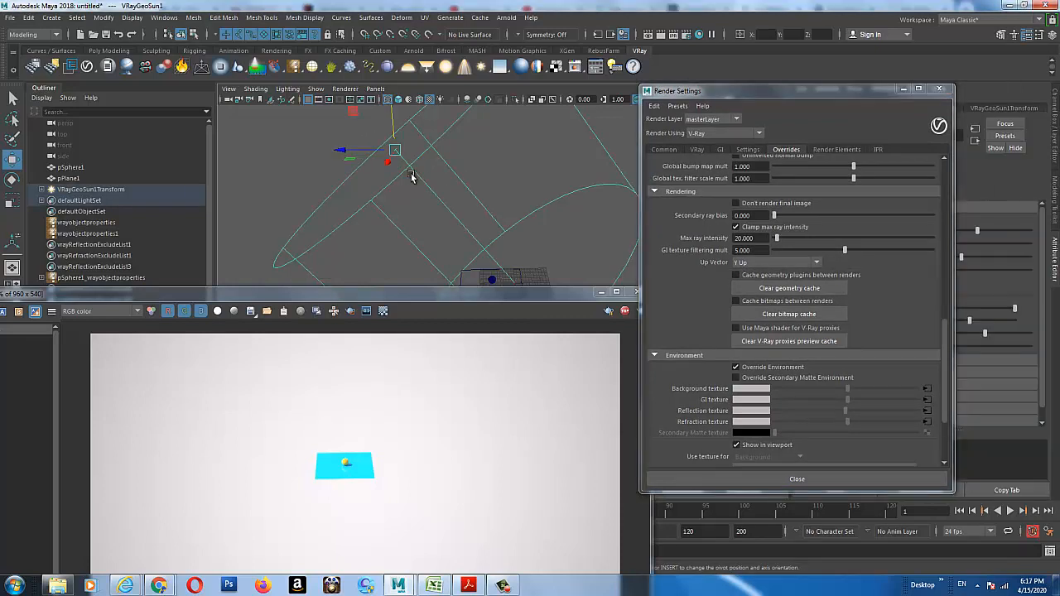
key("Delete")
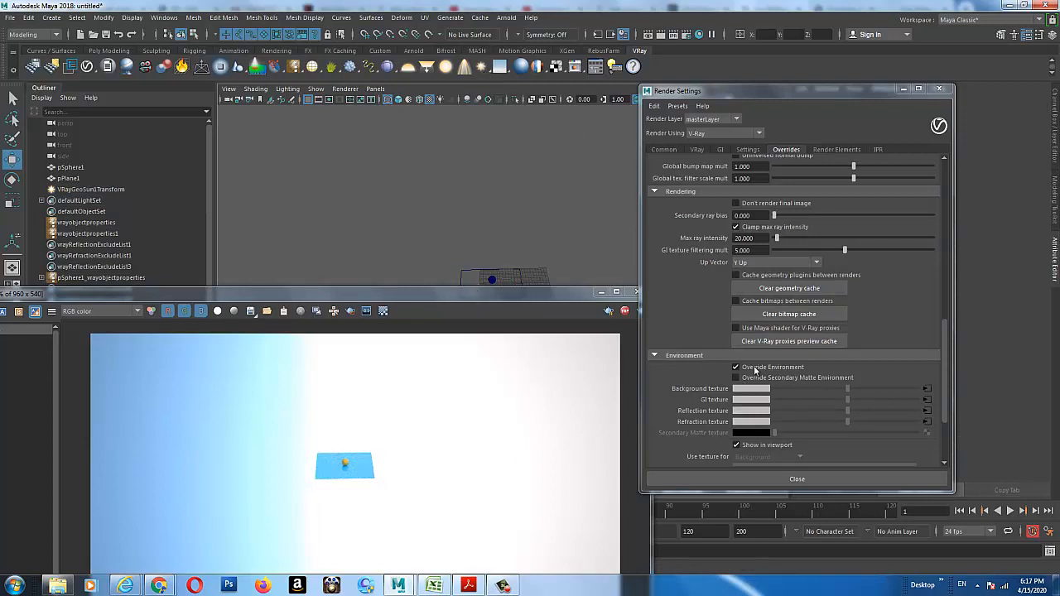
scroll(766, 385, "down", 3)
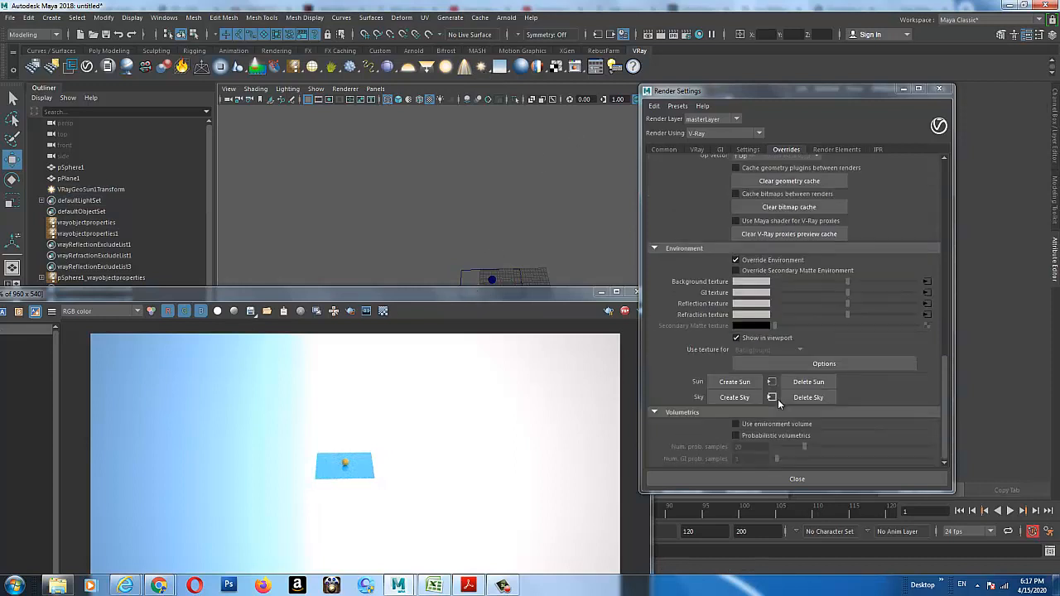
left_click(824, 384)
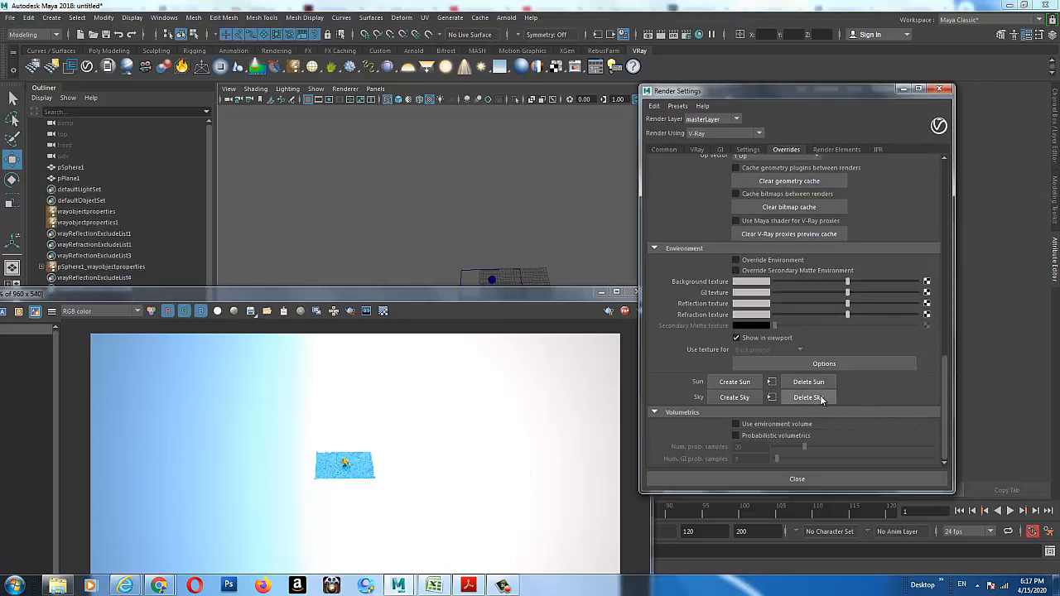
left_click(820, 399)
left_click_drag(483, 248, 437, 228, "alt")
left_click_drag(423, 294, 409, 252)
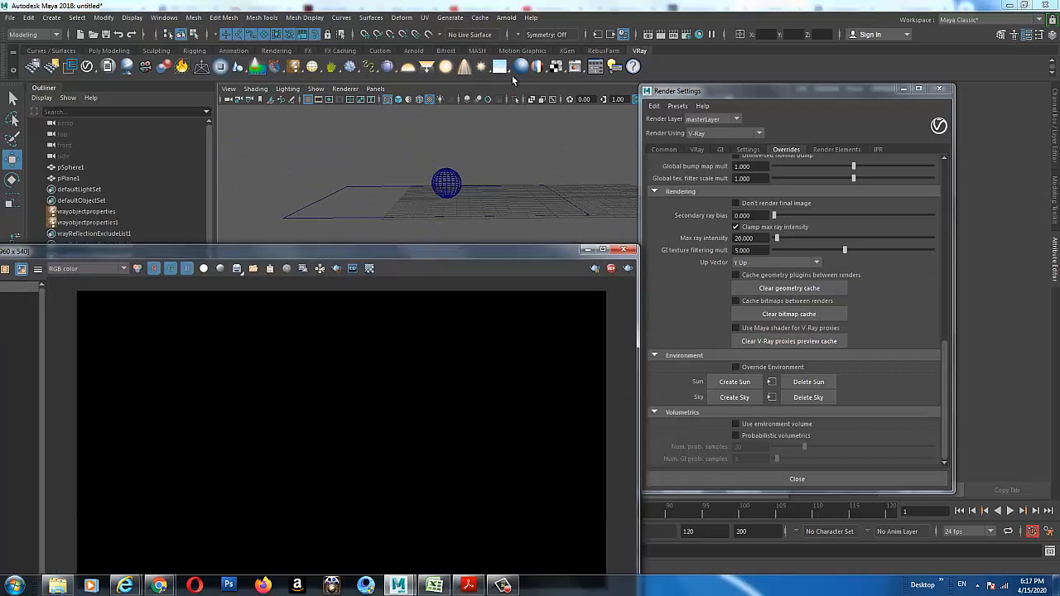
left_click_drag(769, 90, 831, 97)
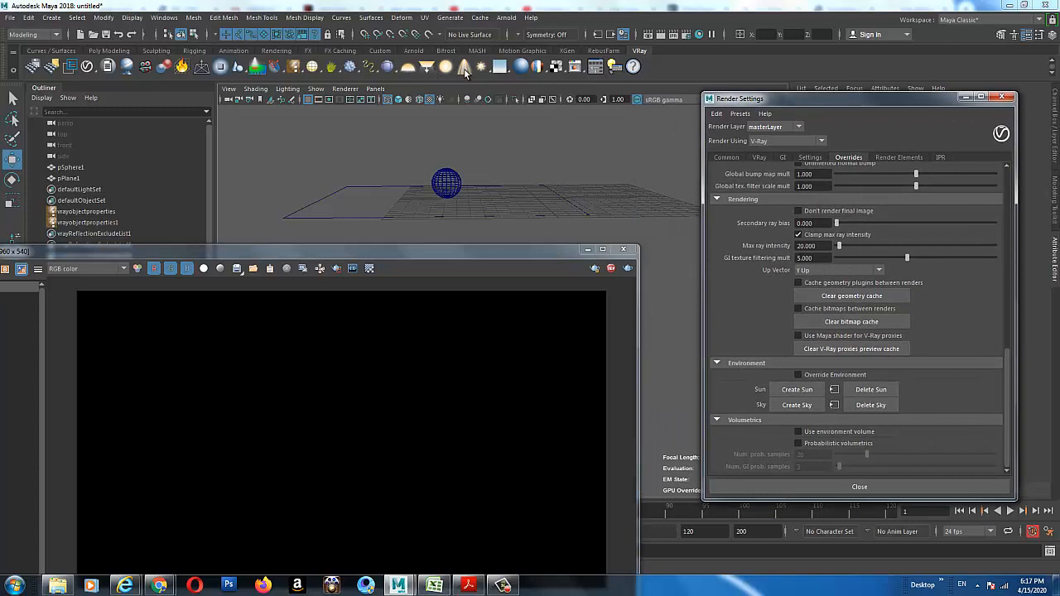
middle_click_drag(421, 164, 422, 185, "alt")
scroll(423, 186, "up", 3)
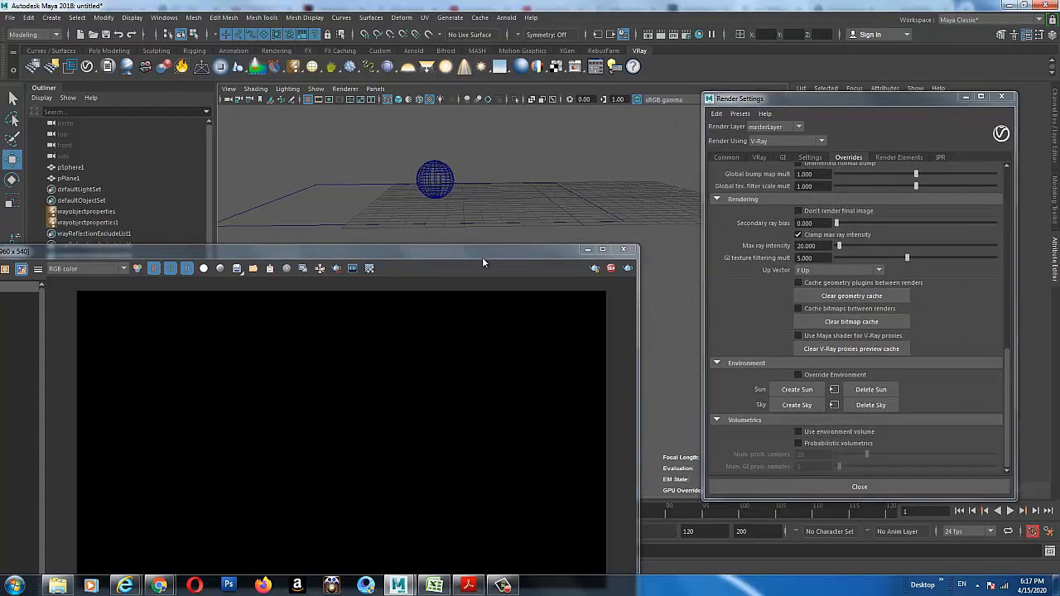
left_click_drag(483, 253, 524, 250)
left_click_drag(509, 194, 513, 162, "alt")
middle_click_drag(514, 162, 497, 196, "alt")
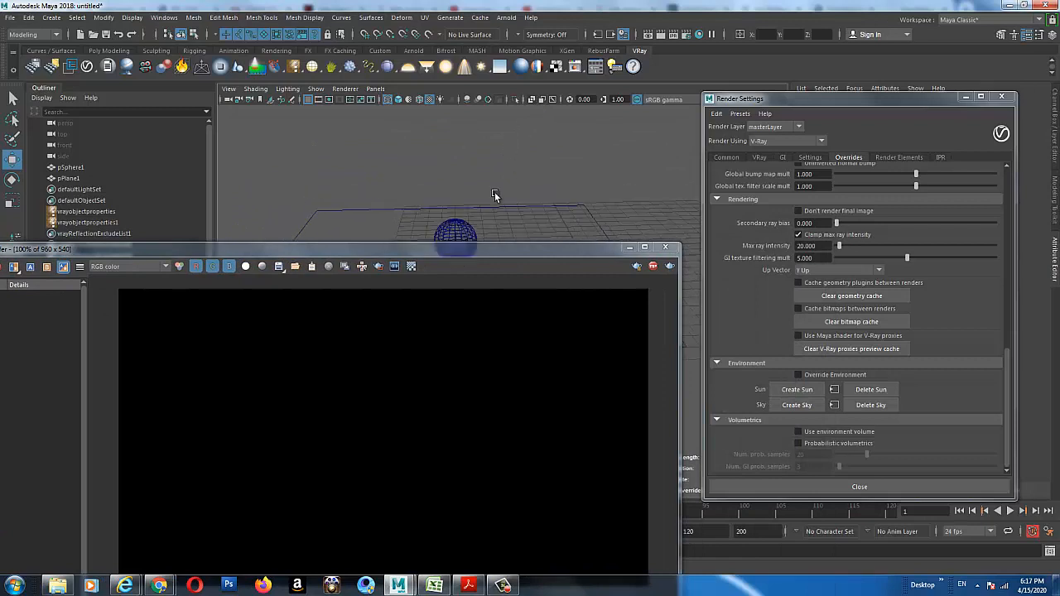
left_click(576, 71)
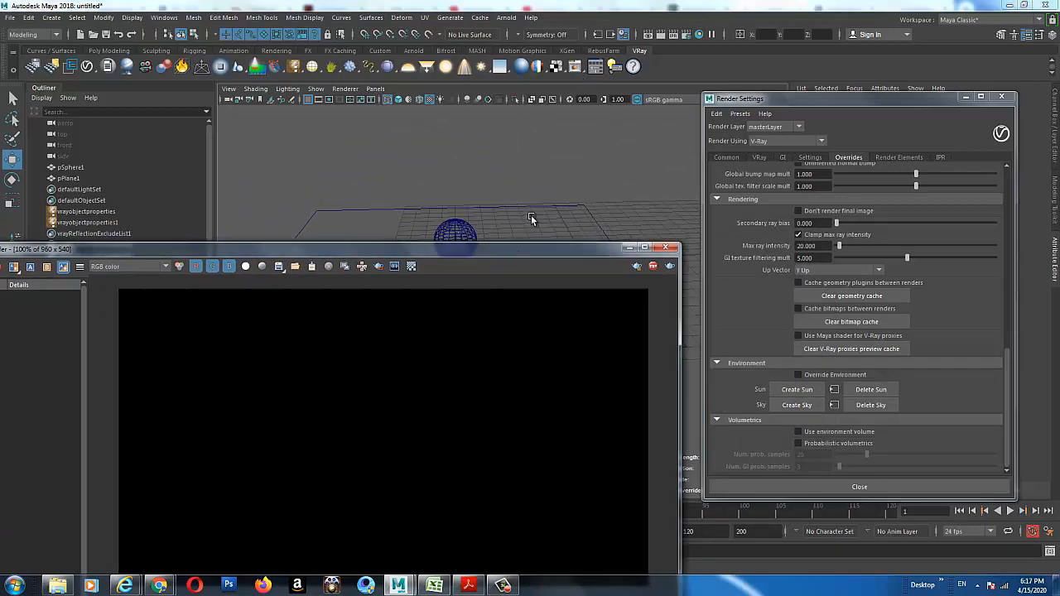
View the render's alpha channel in the V-Ray frame buffer and return to the RGB color channel.
left_click_drag(558, 249, 680, 144)
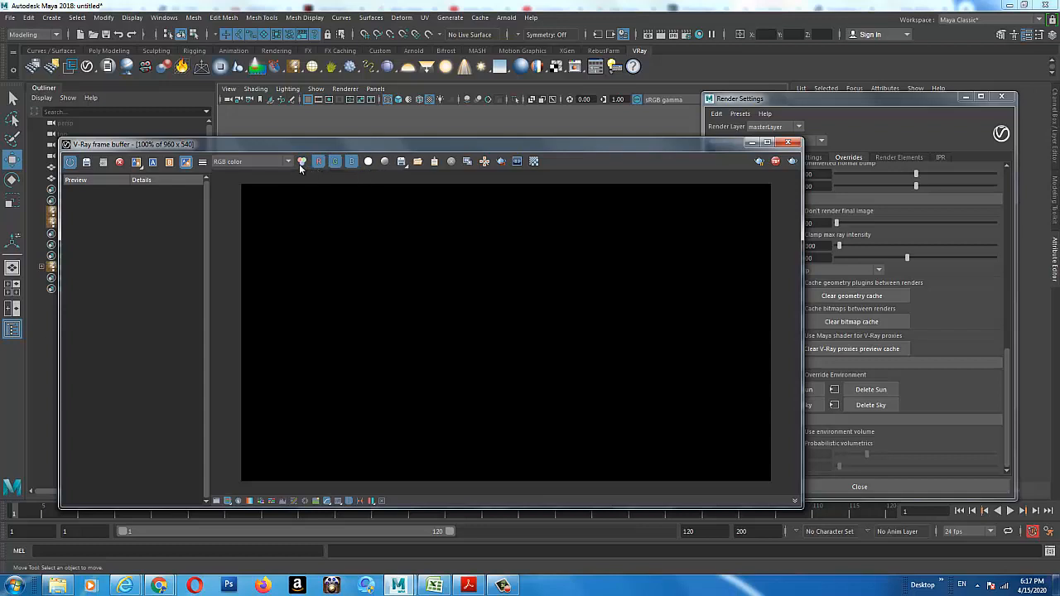
left_click(369, 161)
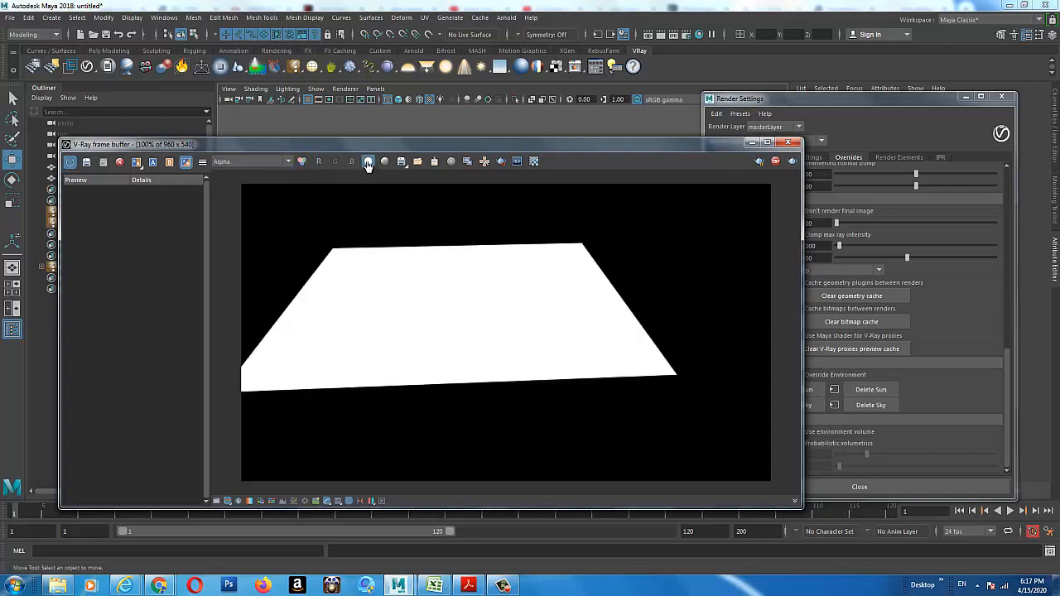
left_click(370, 162)
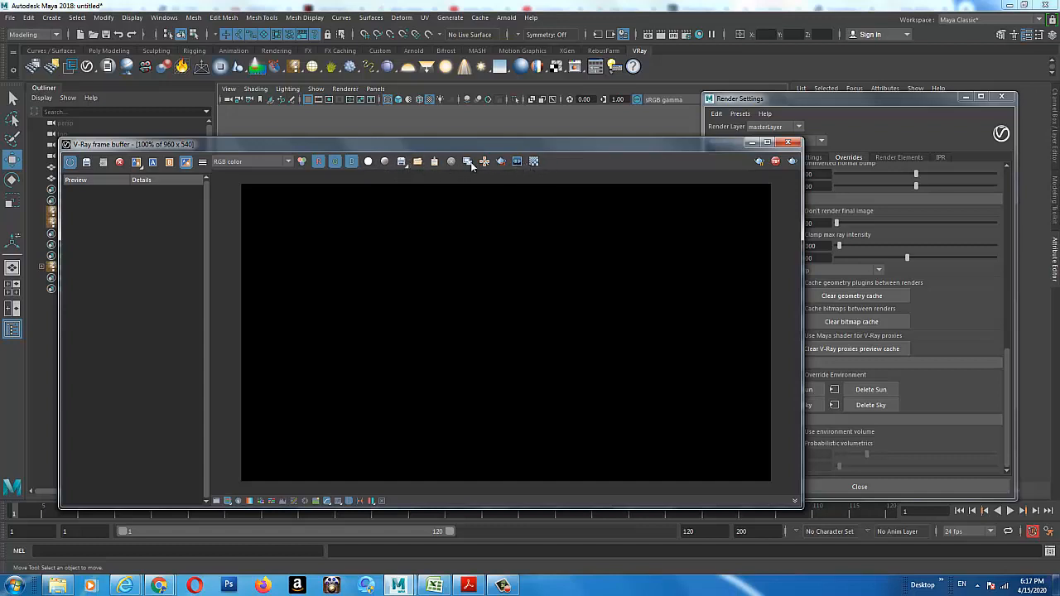
left_click_drag(465, 160, 398, 133)
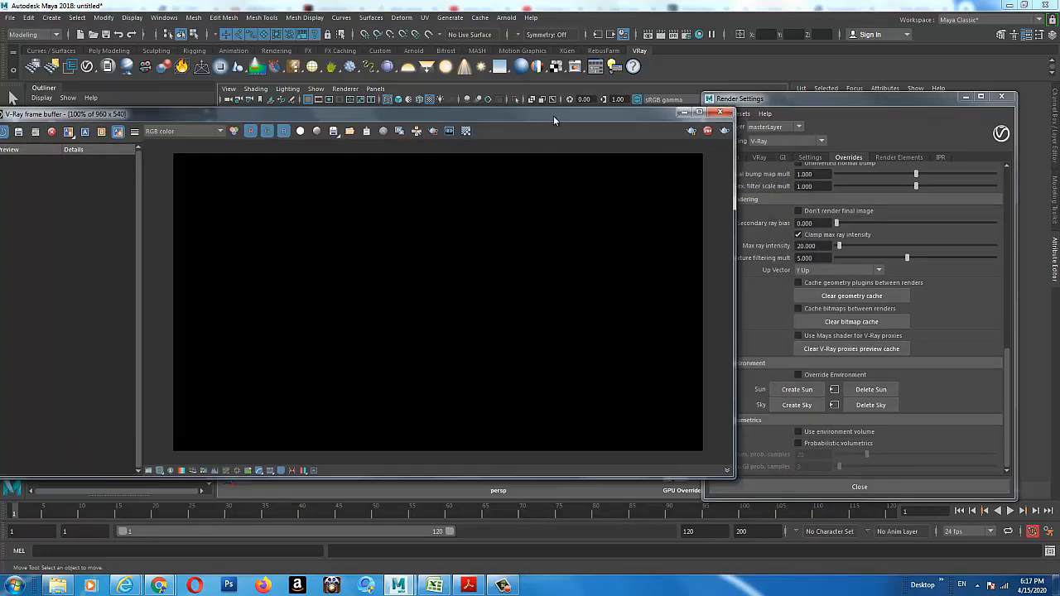
Create a V-Ray sphere light, raise it above the plane and move it horizontally to the other side of the sphere.
left_click_drag(553, 119, 578, 280)
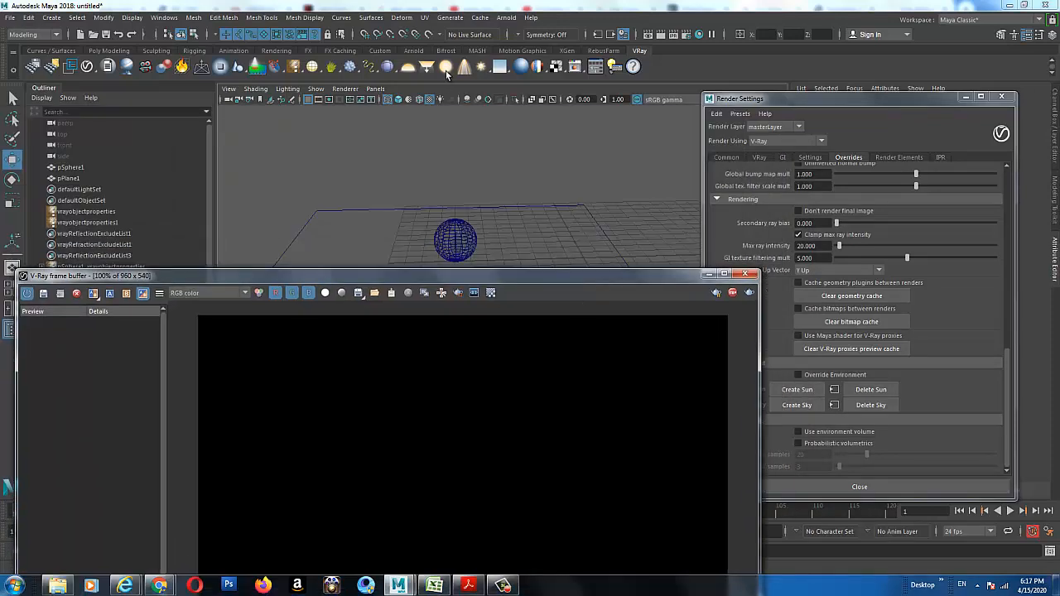
left_click(446, 72)
left_click_drag(590, 213, 593, 128)
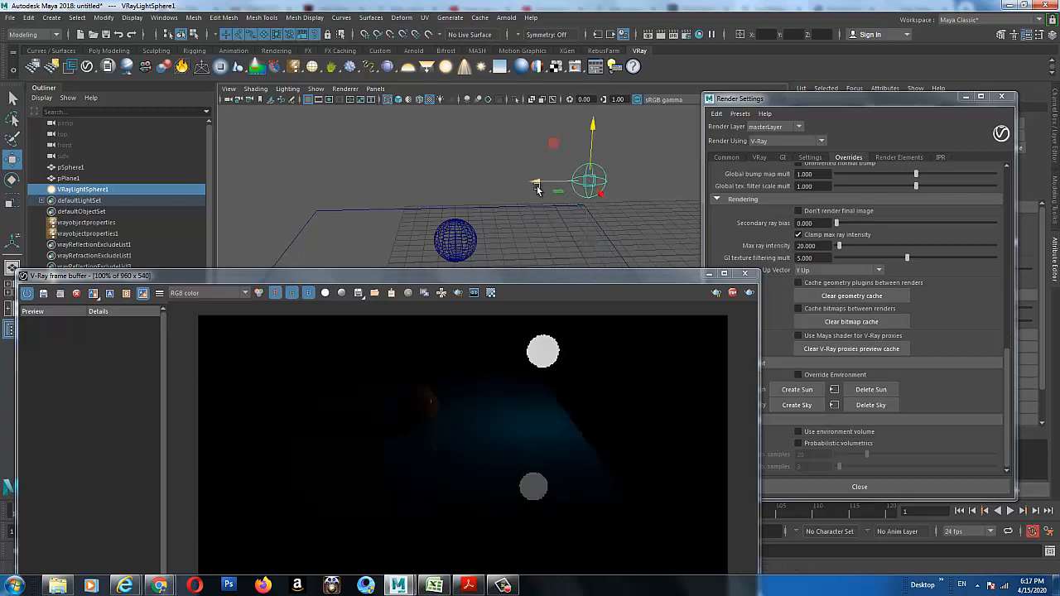
left_click_drag(537, 188, 390, 208)
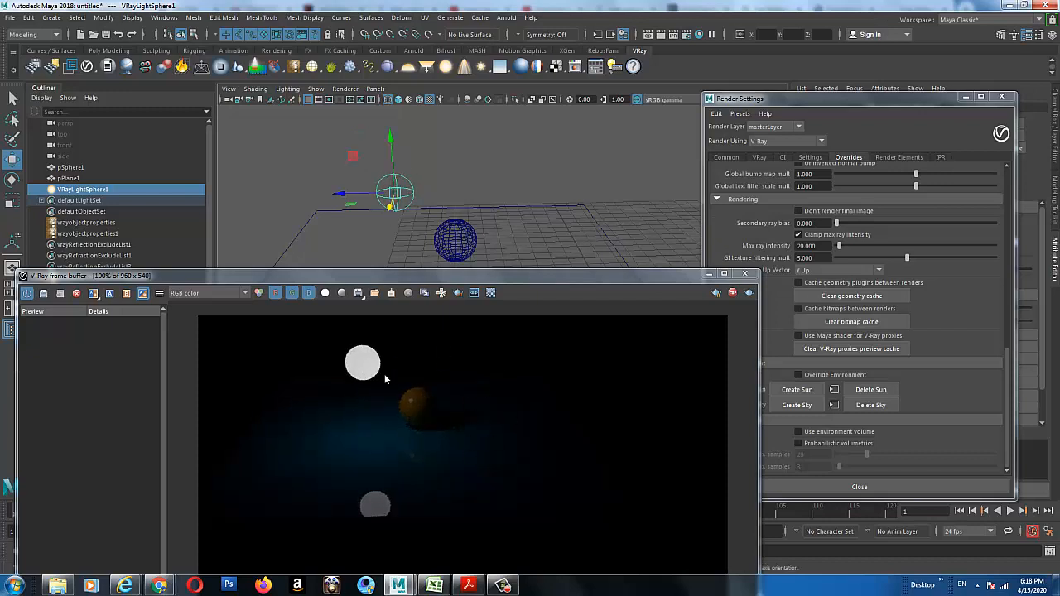
Open Maya's Render View beside the V-Ray frame buffer and copy the frame buffer image into it.
left_click(651, 36)
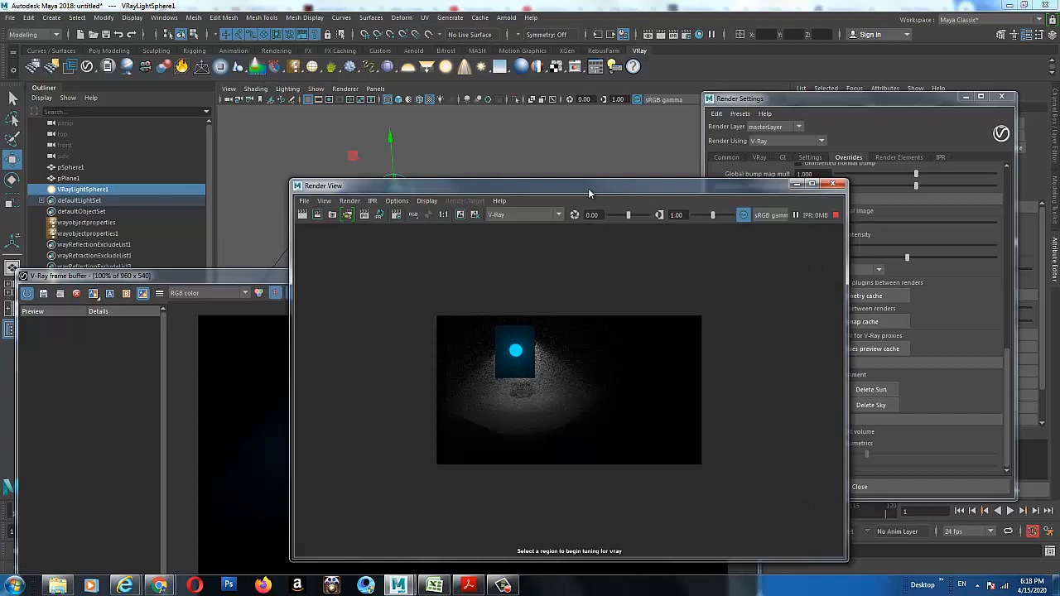
left_click_drag(588, 188, 795, 187)
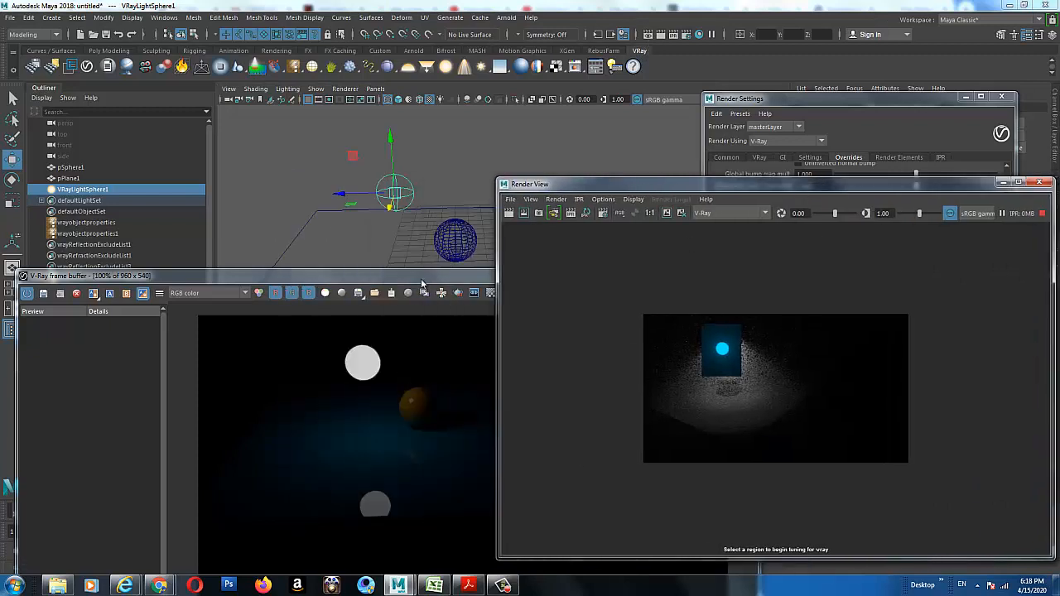
left_click_drag(422, 283, 235, 214)
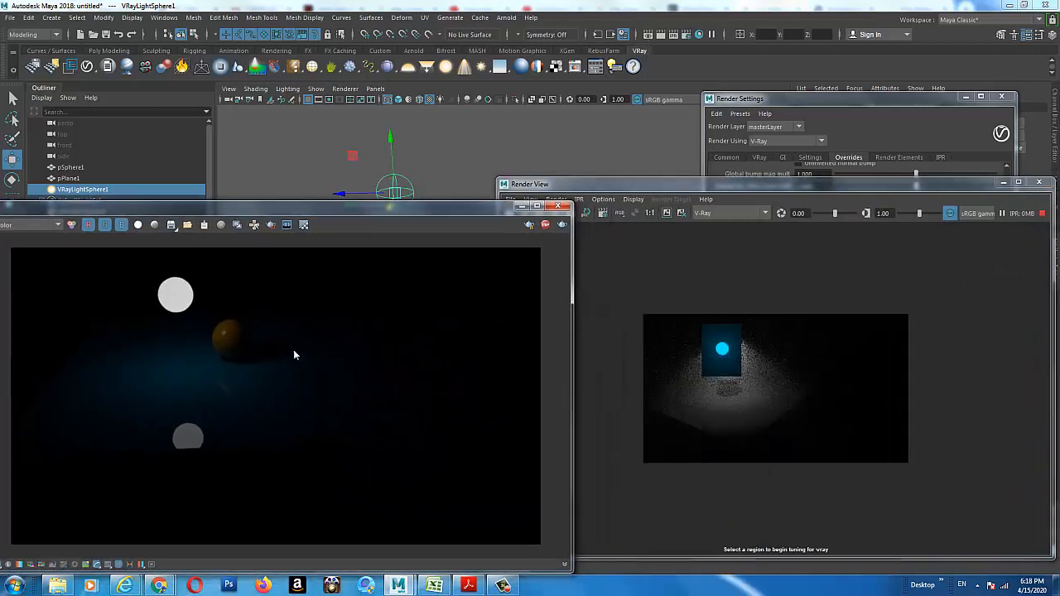
left_click(253, 225)
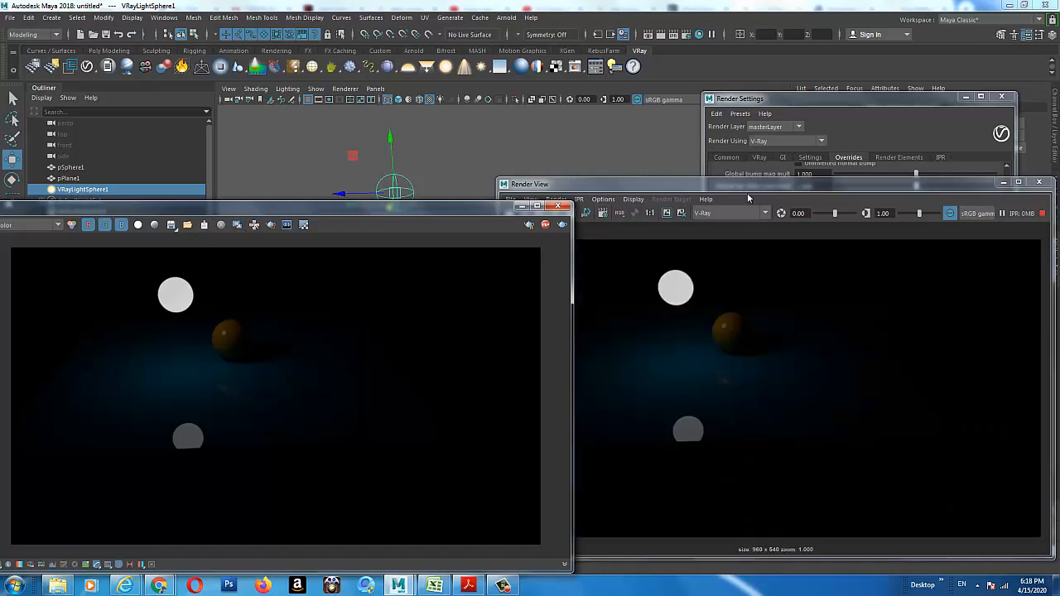
Compare the Render View copy with the frame buffer, minimize the Render View and bring the whole frame buffer window into view.
left_click_drag(749, 189, 799, 189)
left_click_drag(644, 189, 609, 188)
left_click(529, 202)
left_click(646, 185)
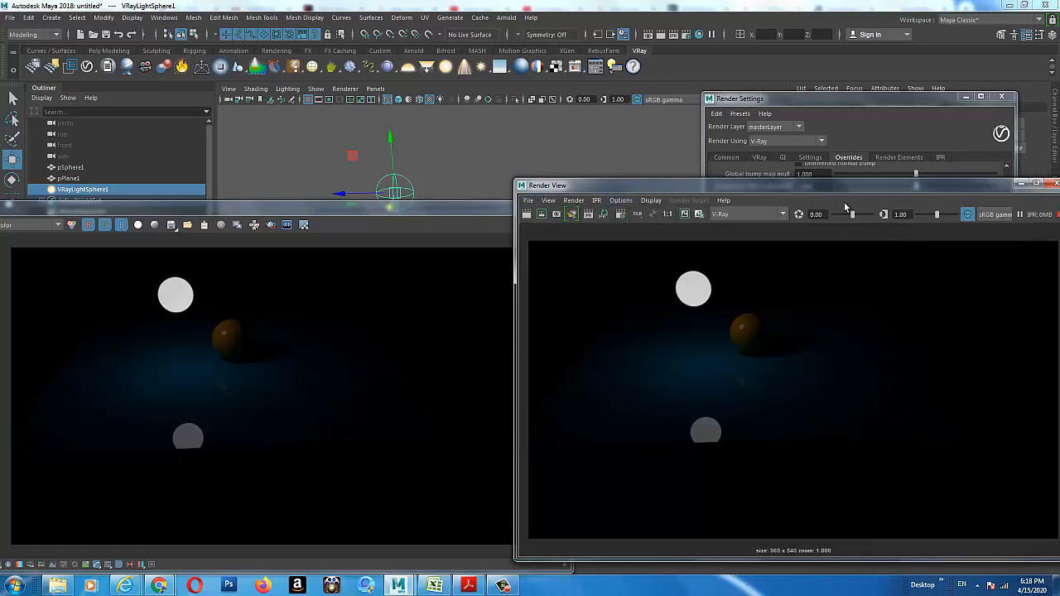
left_click_drag(844, 193, 551, 192)
left_click(761, 185)
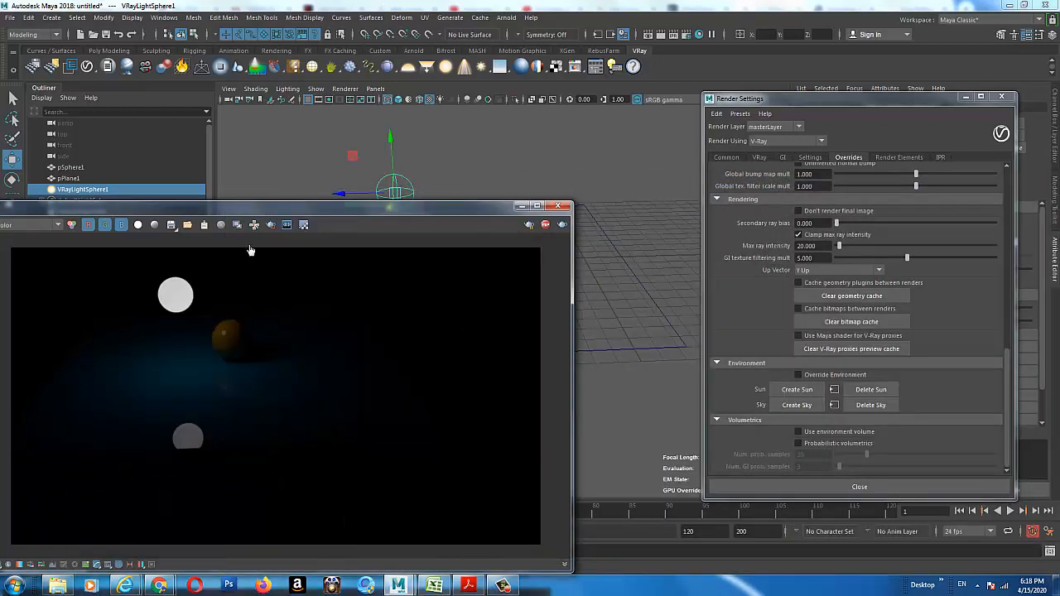
left_click_drag(282, 211, 480, 195)
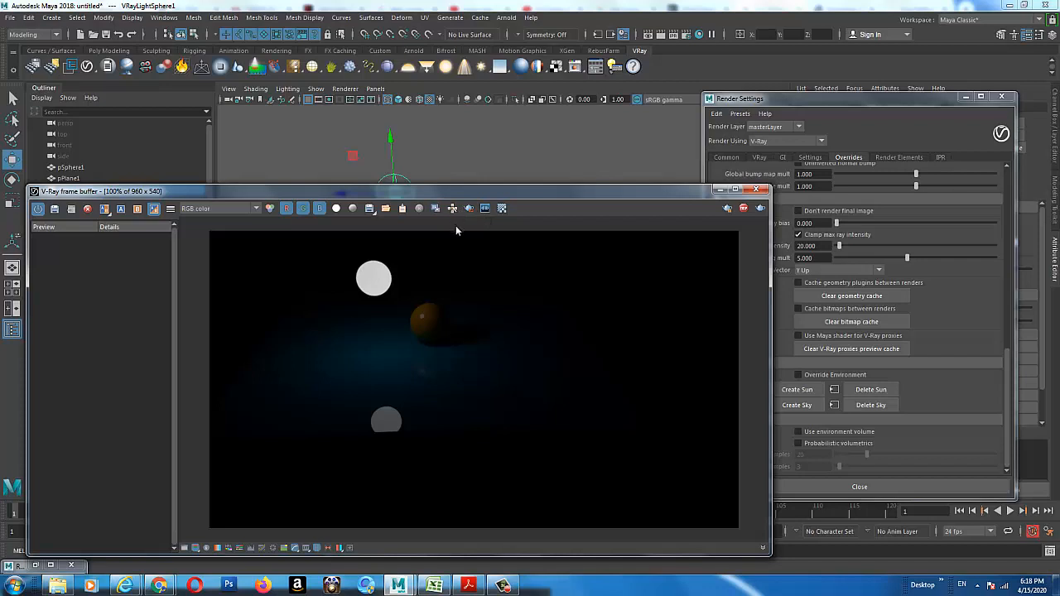
left_click_drag(453, 197, 454, 180)
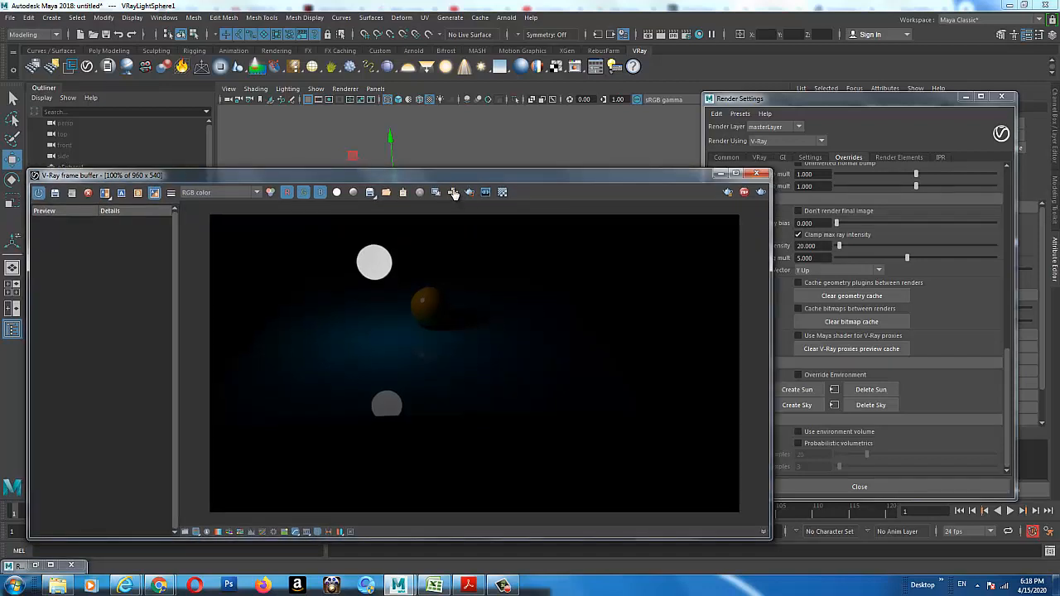
Define a rectangular render region around the light and the orange sphere in the frame buffer and render it.
left_click(468, 194)
left_click_drag(304, 228, 489, 356)
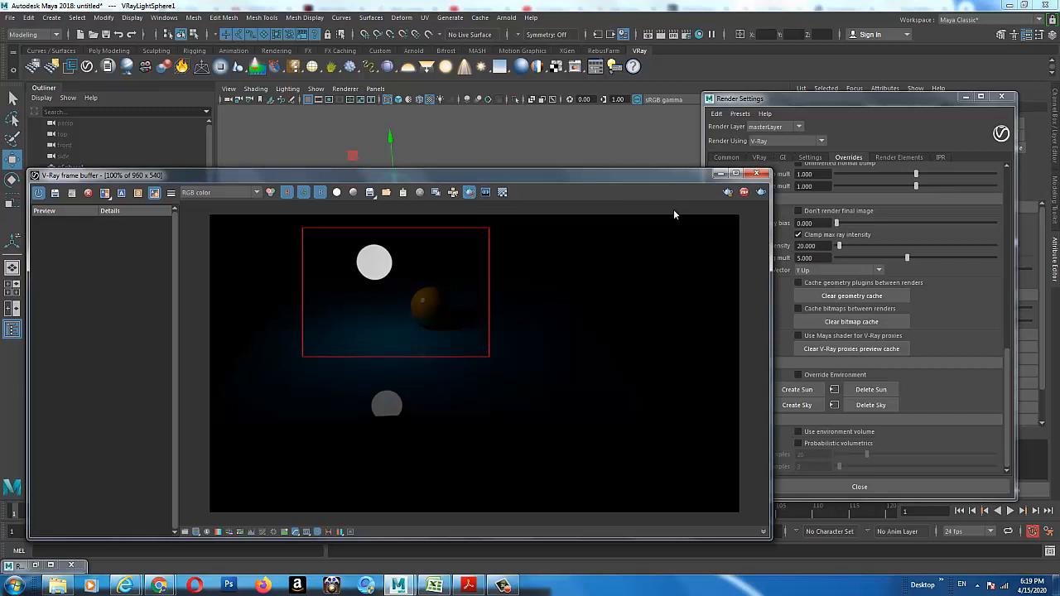
left_click(731, 197)
left_click_drag(681, 175, 702, 287)
left_click(783, 304)
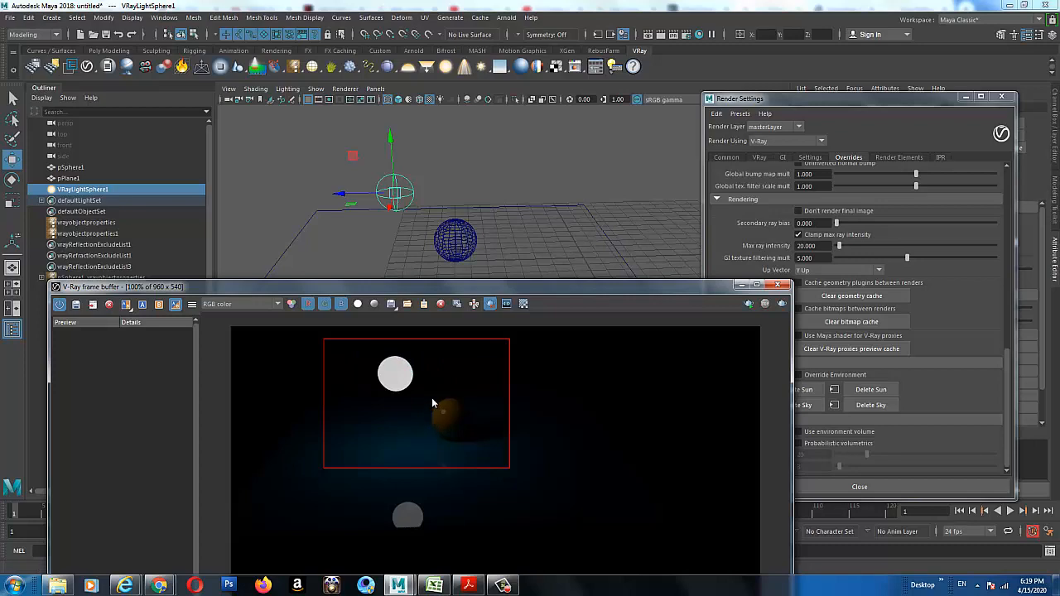
left_click_drag(474, 294, 421, 184)
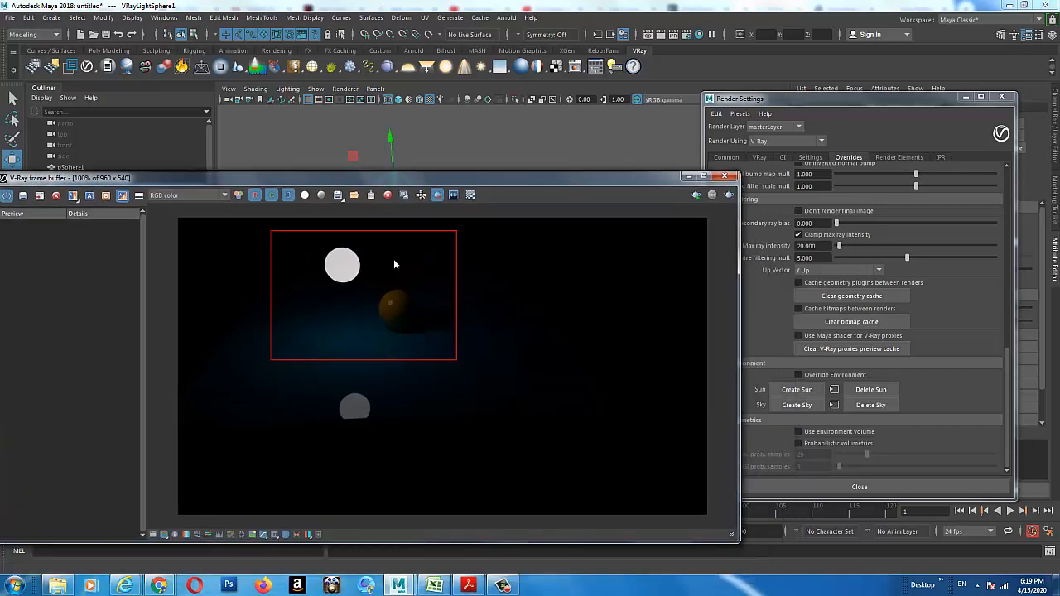
Set the V-Ray image sampler type to Bucket in the render settings.
left_click(799, 101)
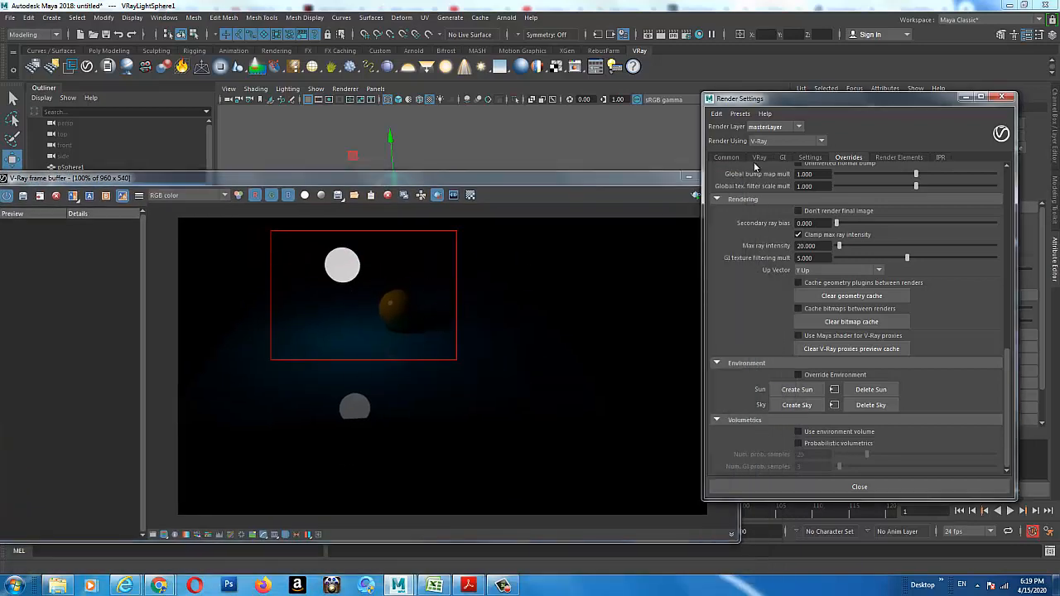
left_click(762, 158)
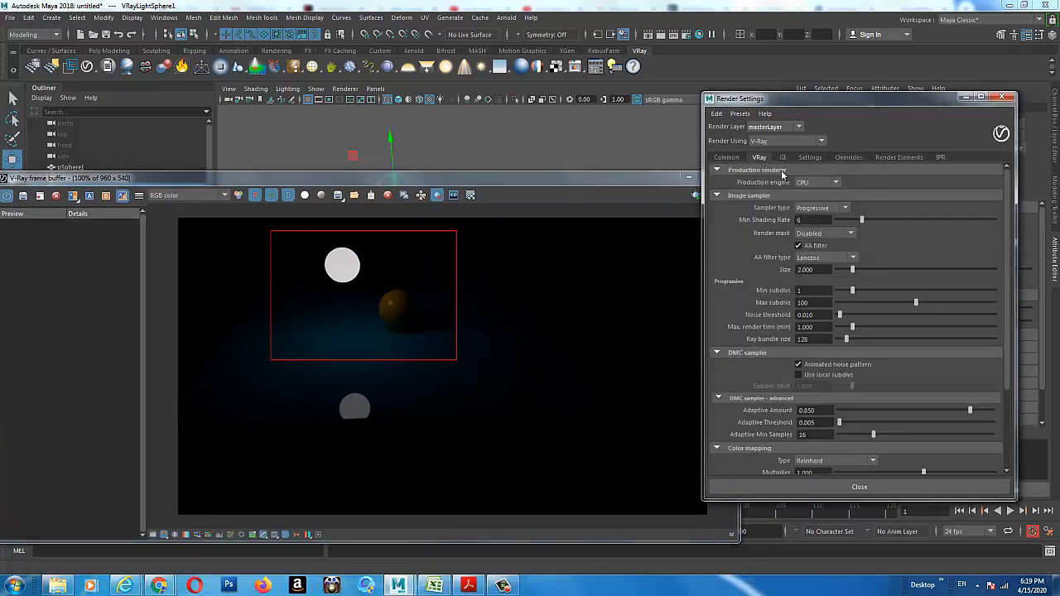
left_click(820, 208)
left_click(807, 220)
Render with bucket sampling, turn off region rendering, and rerender the full frame with the buckets following the mouse.
left_click(697, 196)
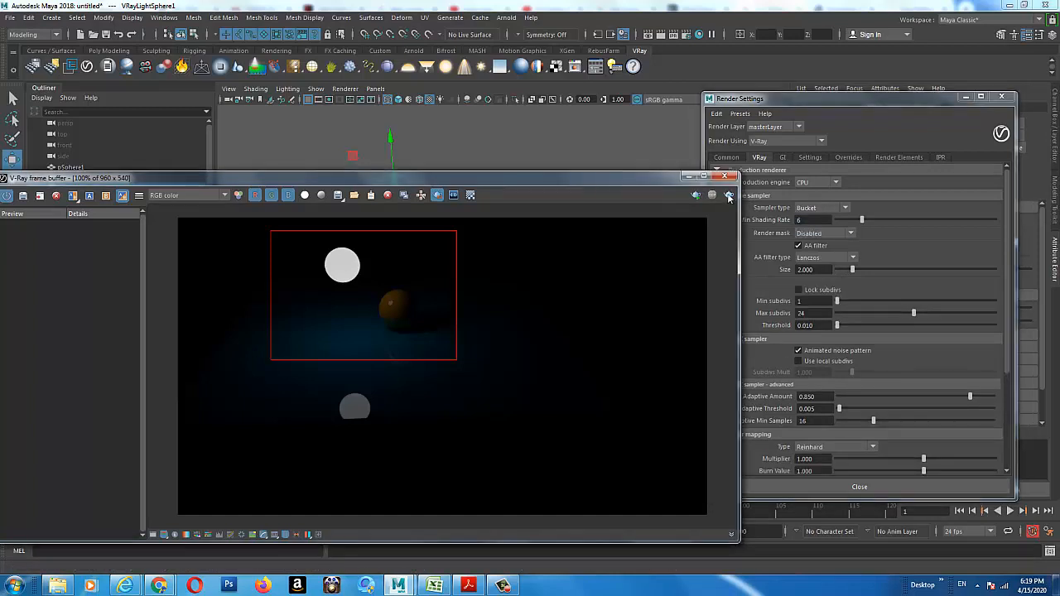
left_click(729, 196)
left_click(438, 195)
left_click(727, 196)
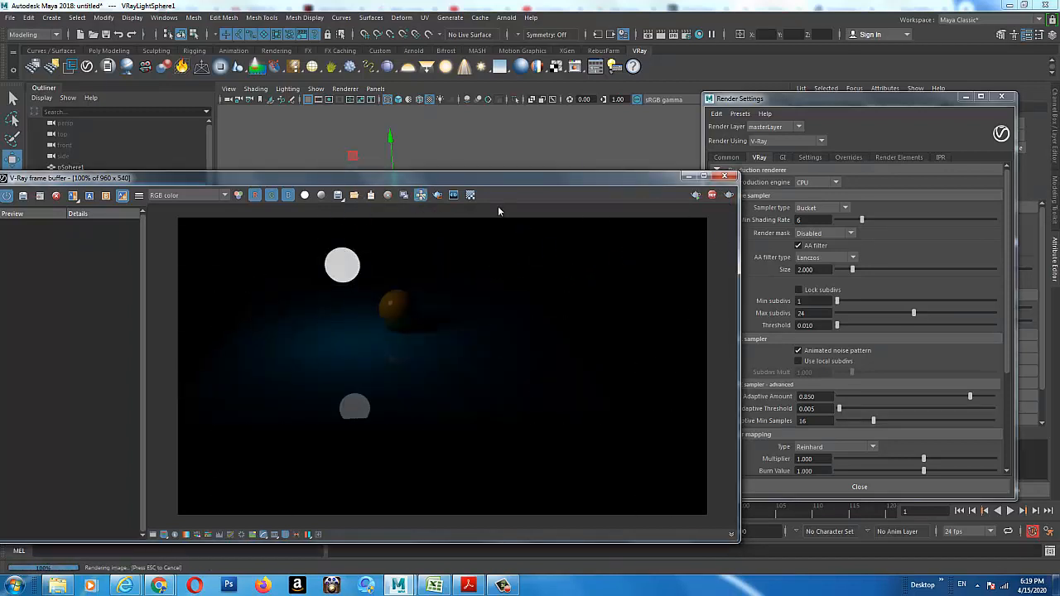
left_click(728, 196)
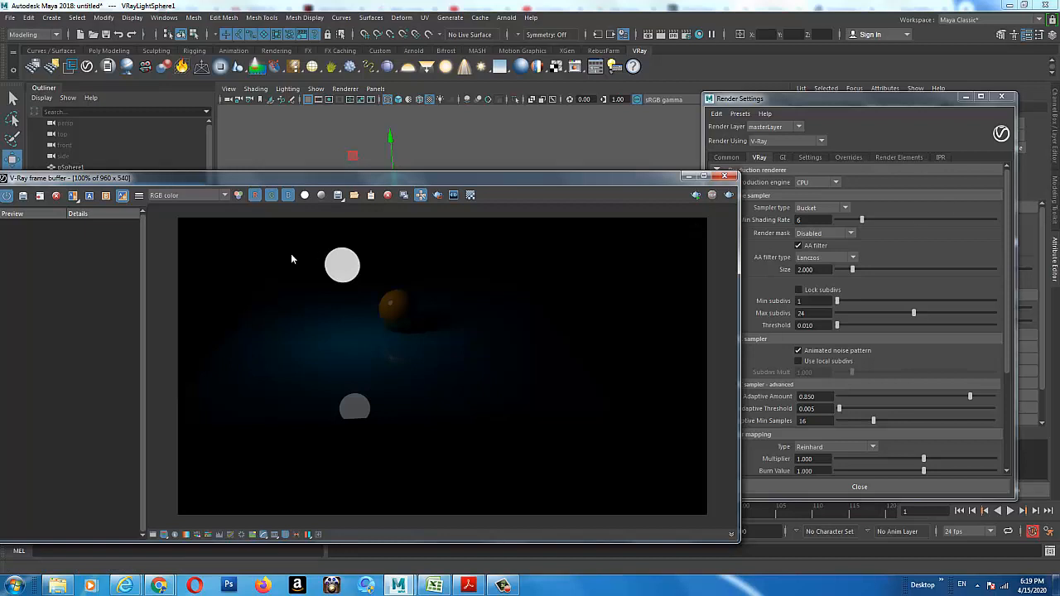
left_click(729, 195)
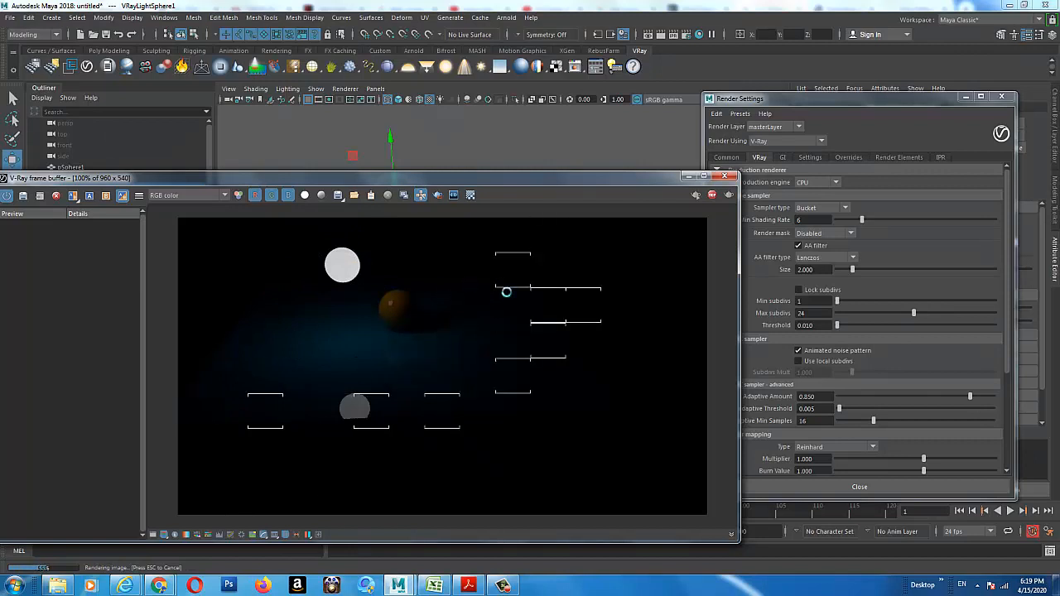
Examine the V-Ray displacement, UI and system settings, including the expanded advanced system options, for a bucket size control.
left_click(810, 157)
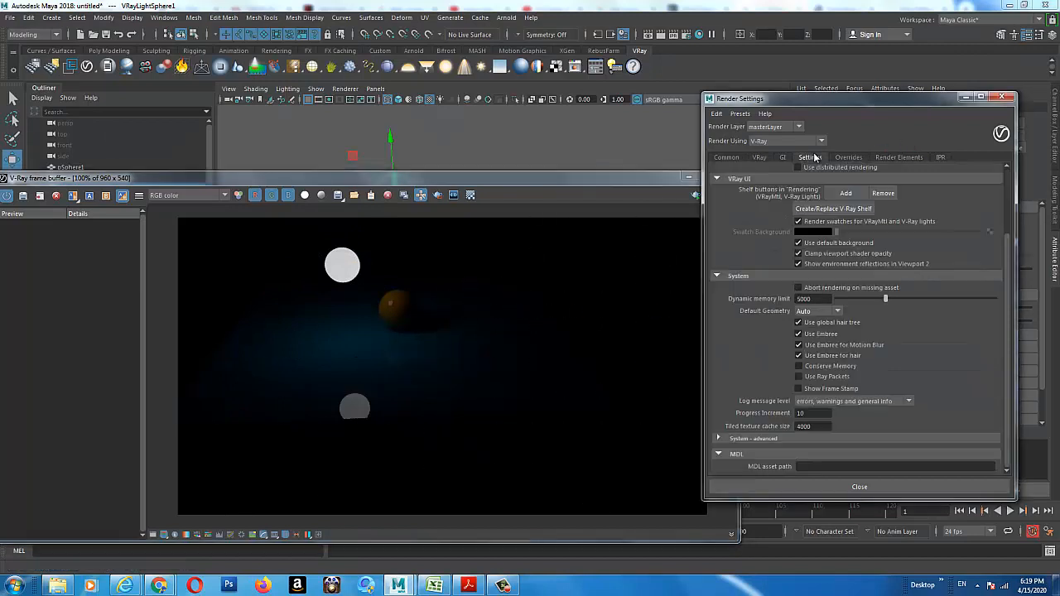
left_click_drag(1006, 249, 1020, 304)
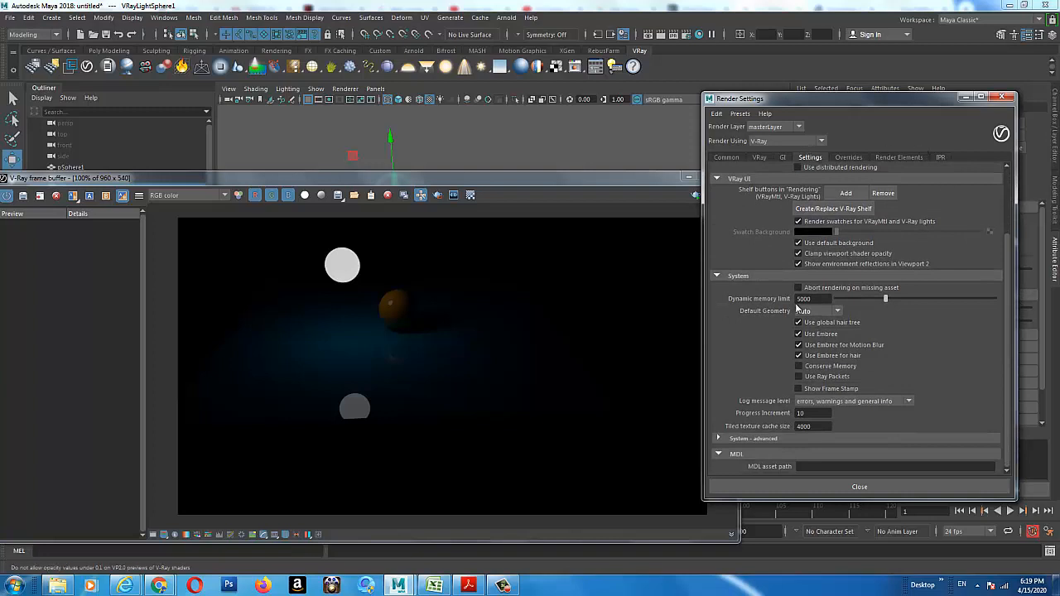
left_click(755, 439)
scroll(836, 425, "down", 1)
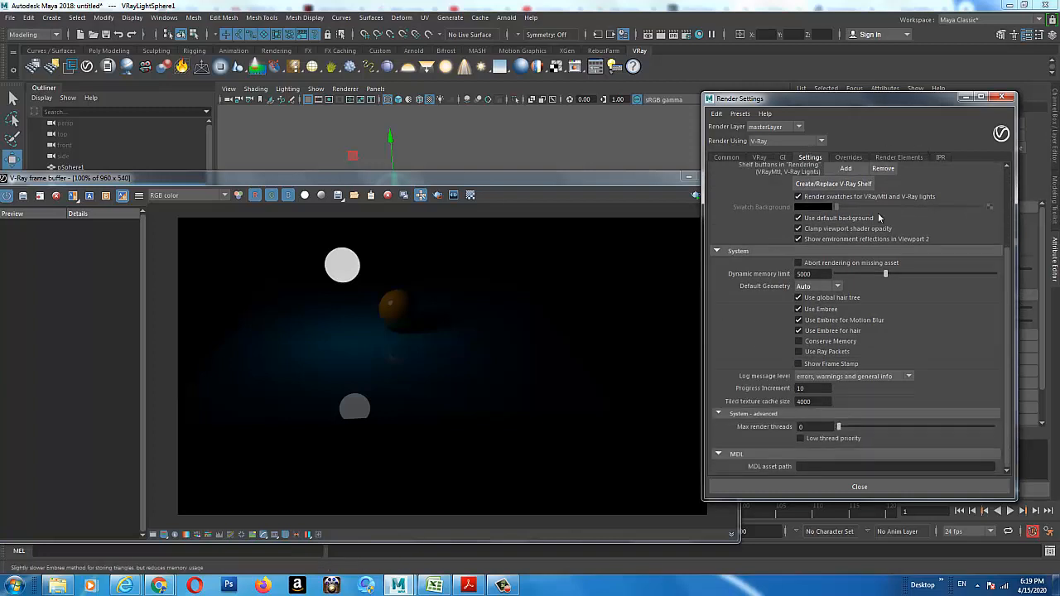
scroll(795, 222, "up", 3)
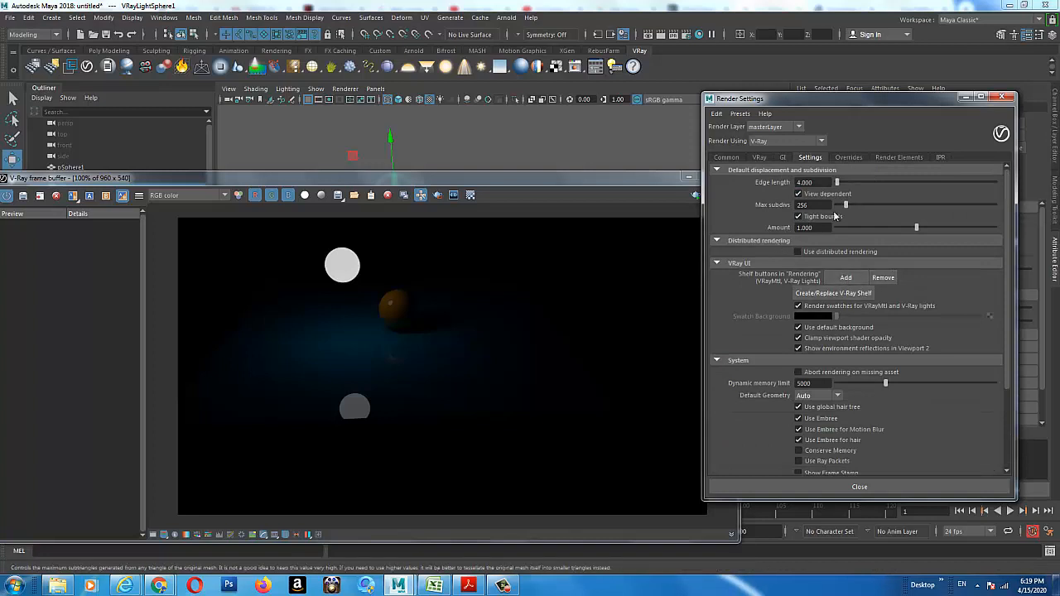
scroll(828, 315, "down", 3)
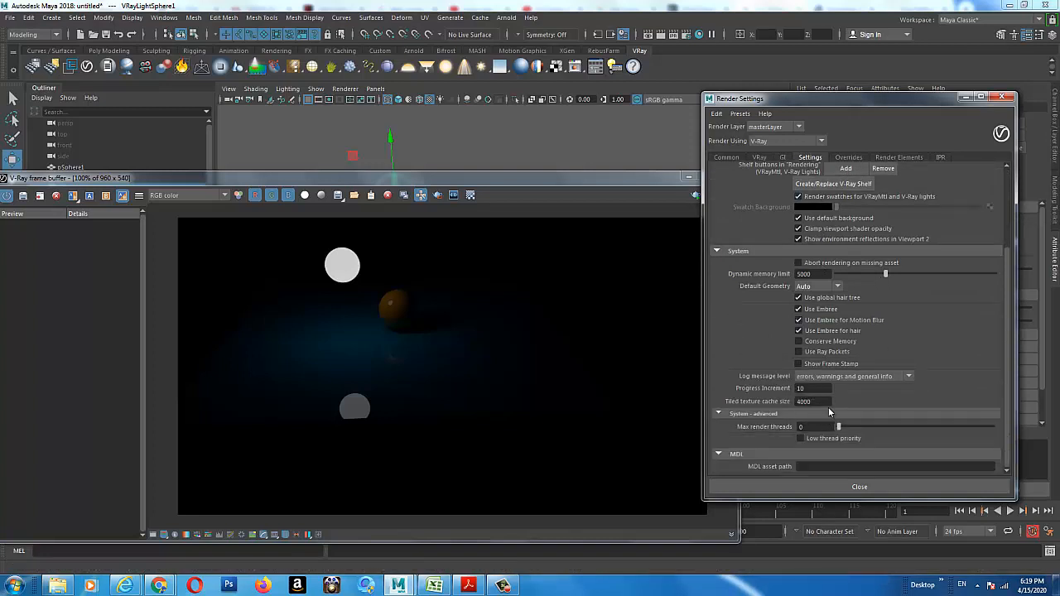
scroll(877, 323, "up", 3)
Check the available render elements, the overrides and the general V-Ray settings for the bucket size control.
left_click(901, 157)
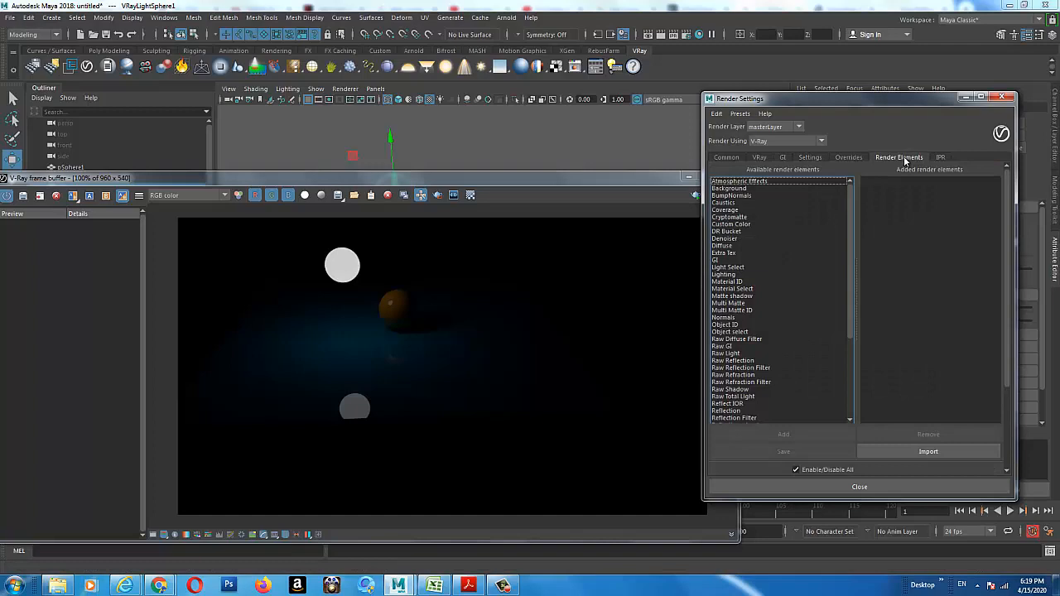
left_click(848, 157)
scroll(843, 286, "up", 5)
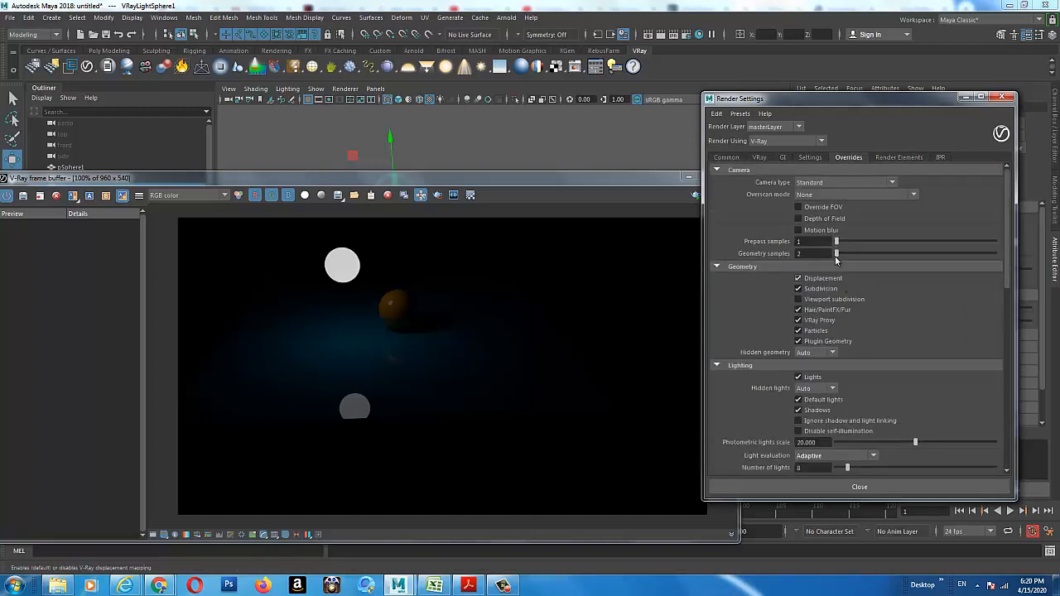
scroll(845, 273, "down", 10)
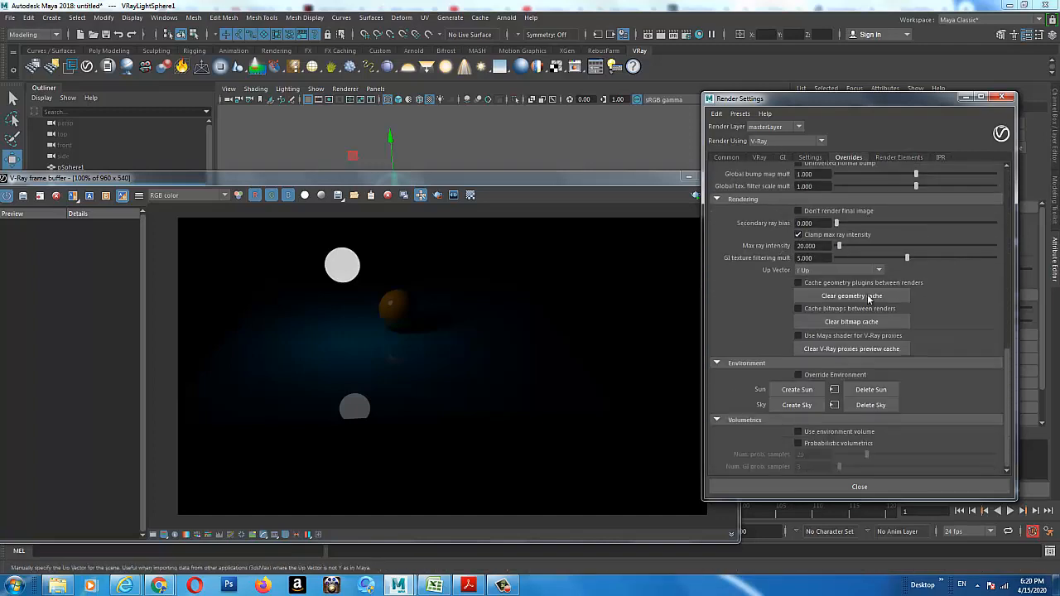
left_click_drag(1007, 385, 1002, 226)
scroll(1003, 233, "up", 5)
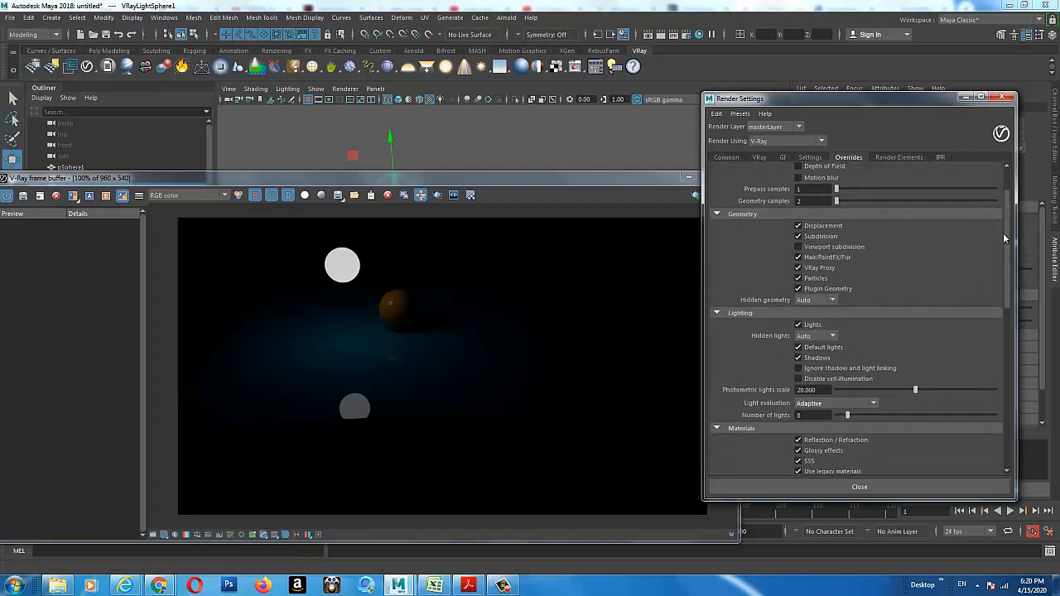
left_click(810, 156)
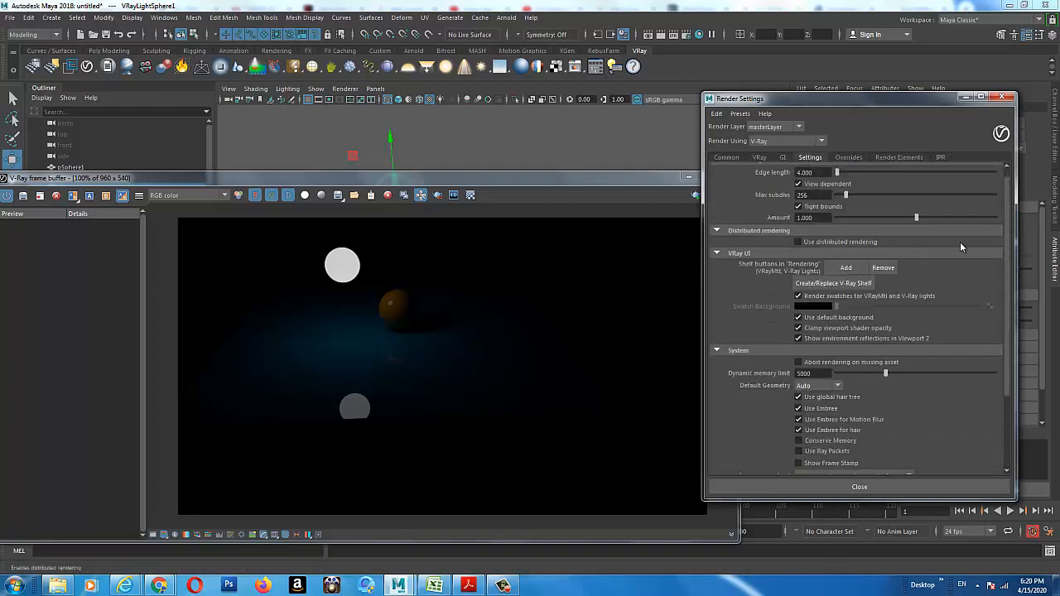
mouse_move(1006, 250)
left_mouse_down()
mouse_move(1010, 330)
mouse_move(1011, 232)
left_mouse_up()
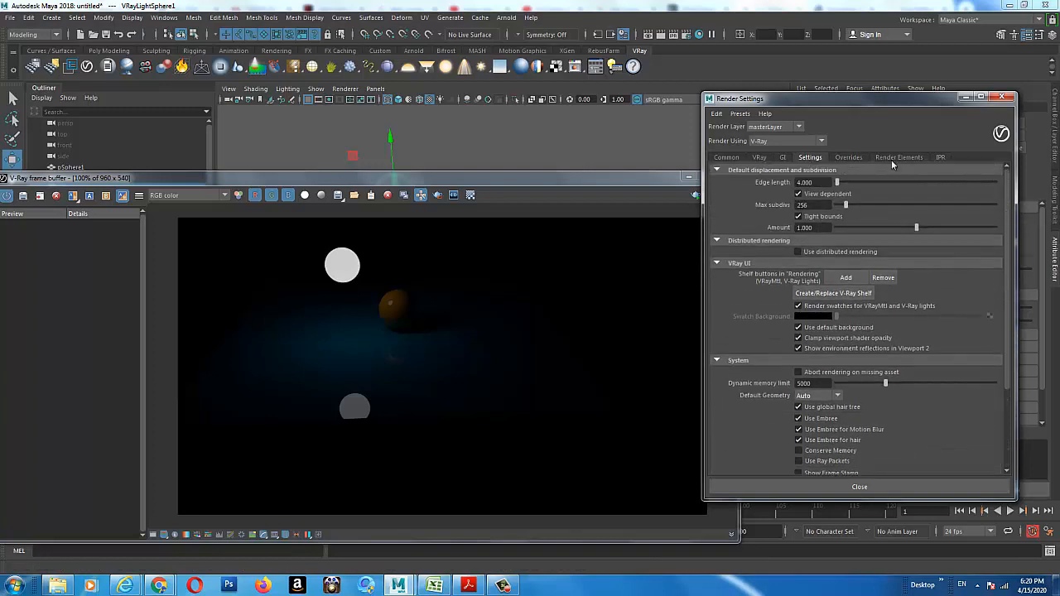
Set the render region division X to 12 with Lock region X and Y enabled.
left_click(760, 156)
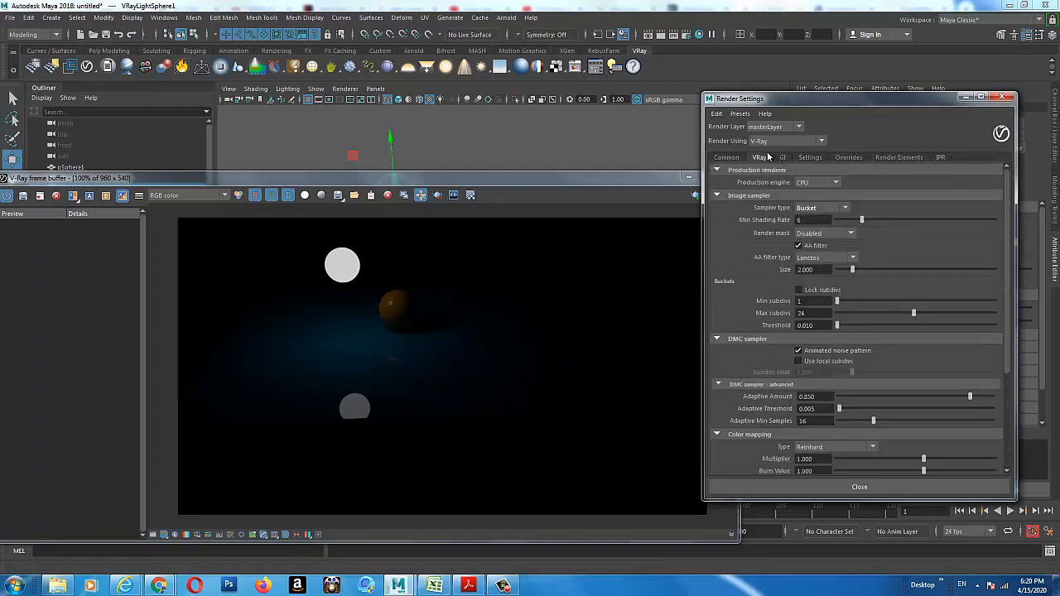
left_click(821, 208)
left_click(821, 209)
left_click_drag(1006, 268, 1011, 379)
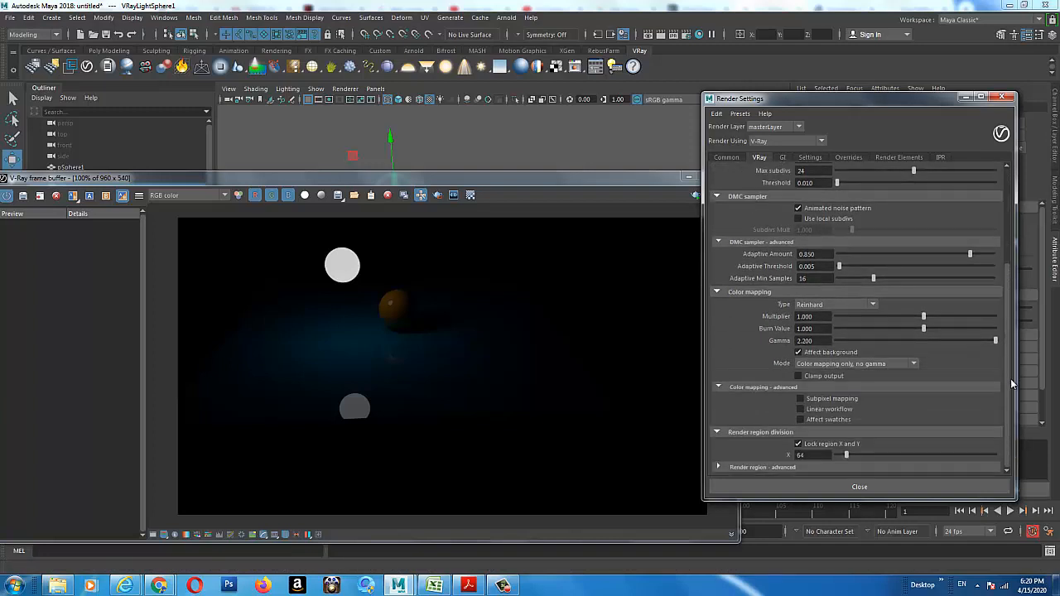
double_click(816, 456)
type("12")
key("Return")
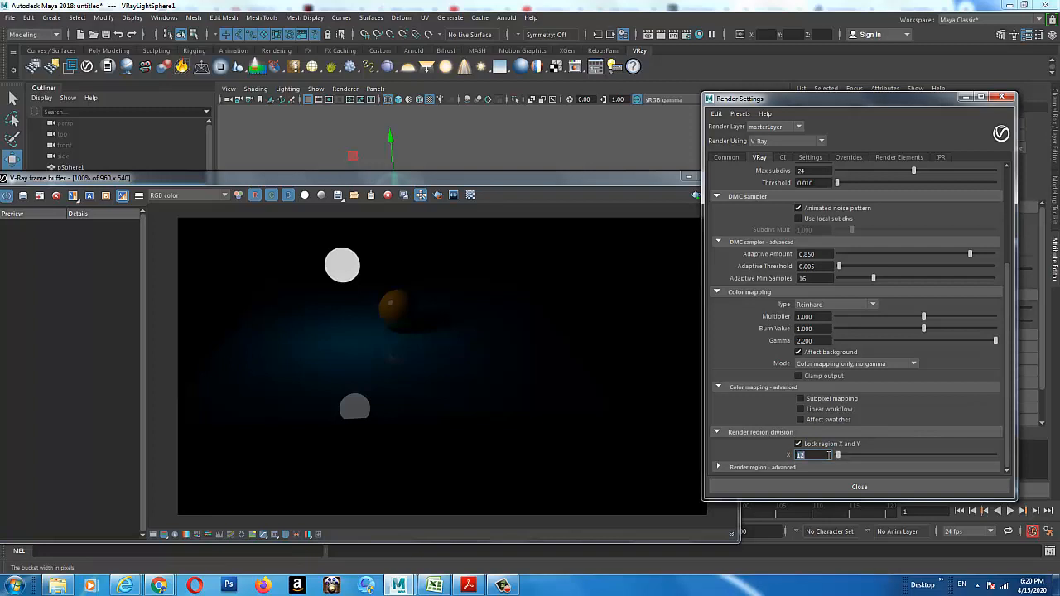
Render the full frame with the 12-pixel buckets following the mouse.
left_click_drag(530, 177, 508, 172)
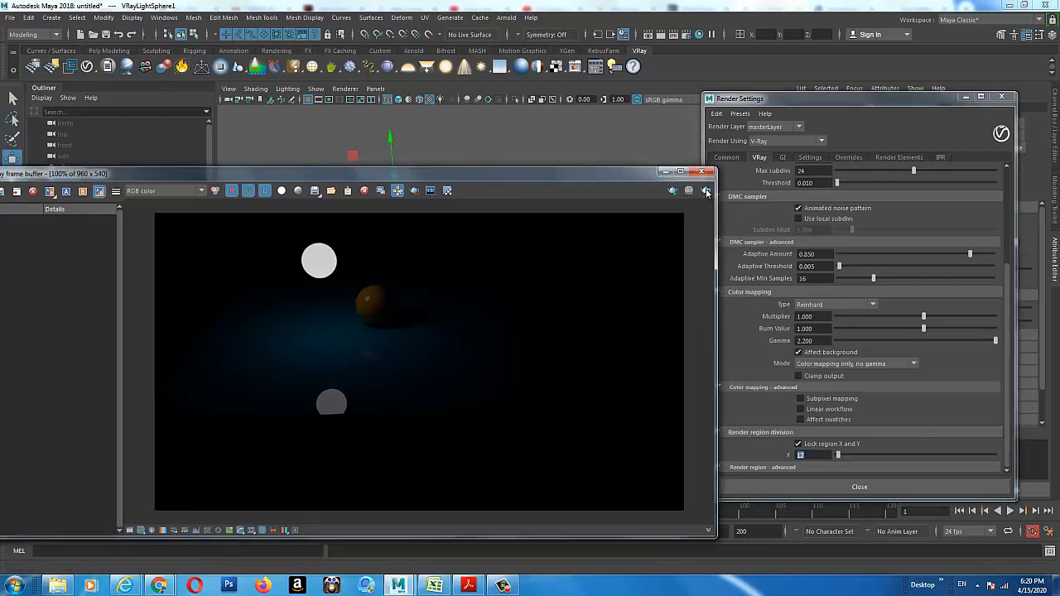
left_click(705, 190)
left_click(706, 190)
left_click(398, 191)
left_click(706, 191)
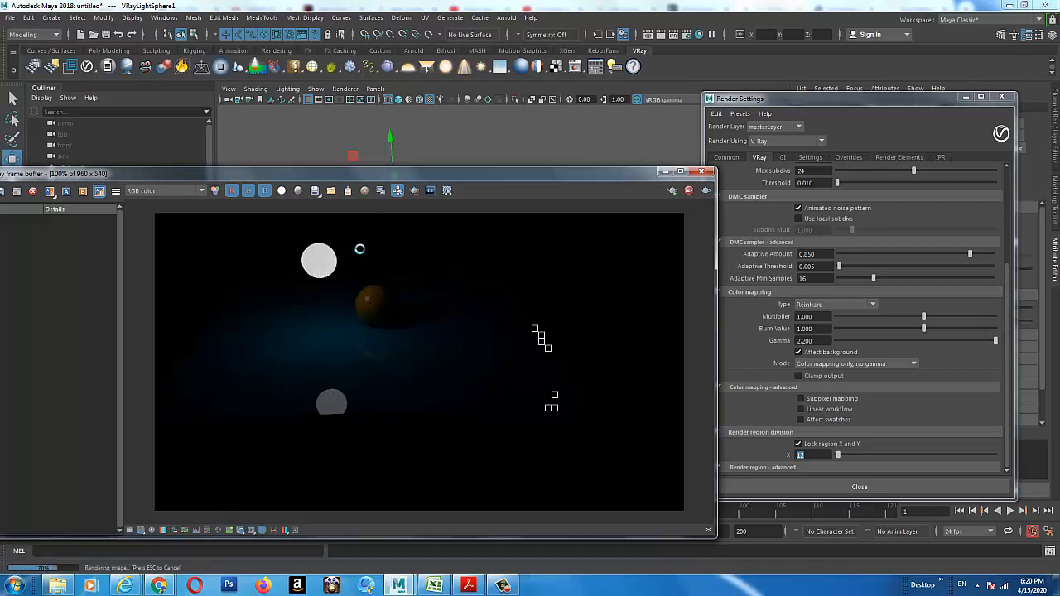
Set the render region division X to 48, keeping regions X and Y locked together.
left_click_drag(618, 174, 571, 152)
left_click(807, 445)
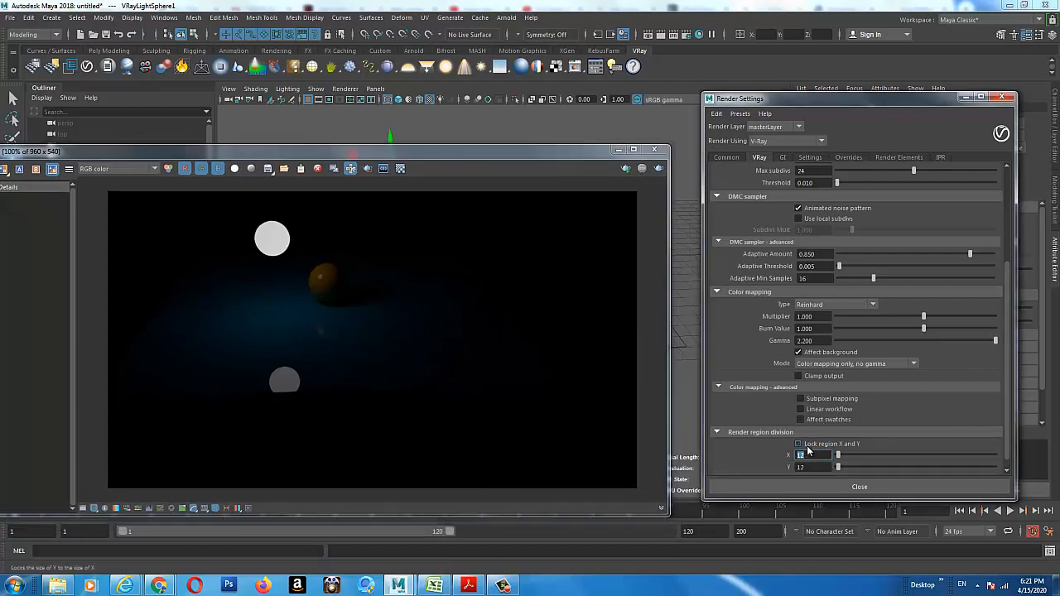
left_click(802, 445)
type("48")
key("Return")
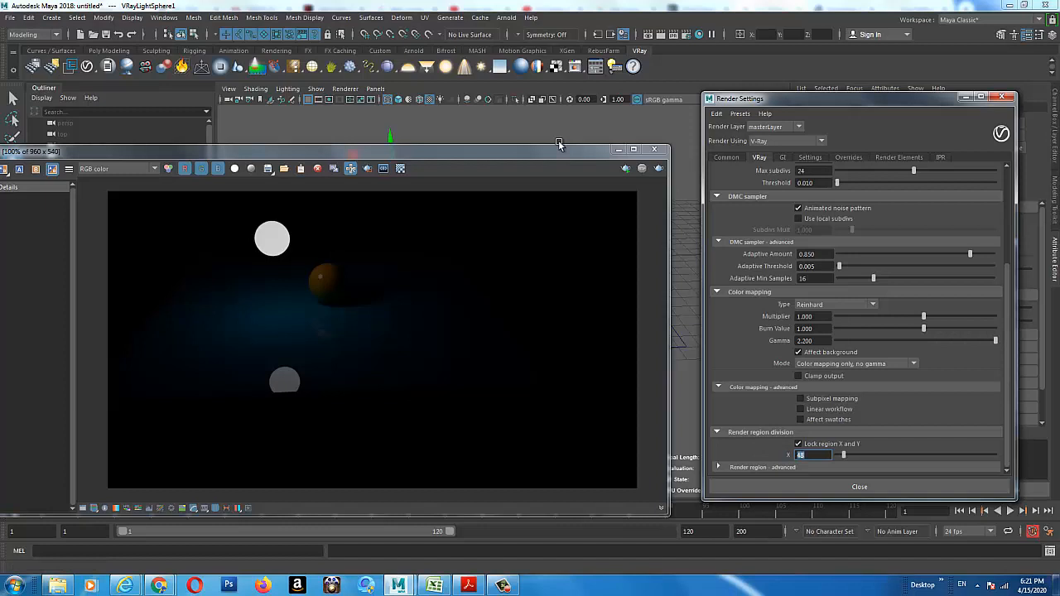
left_click_drag(551, 155, 598, 148)
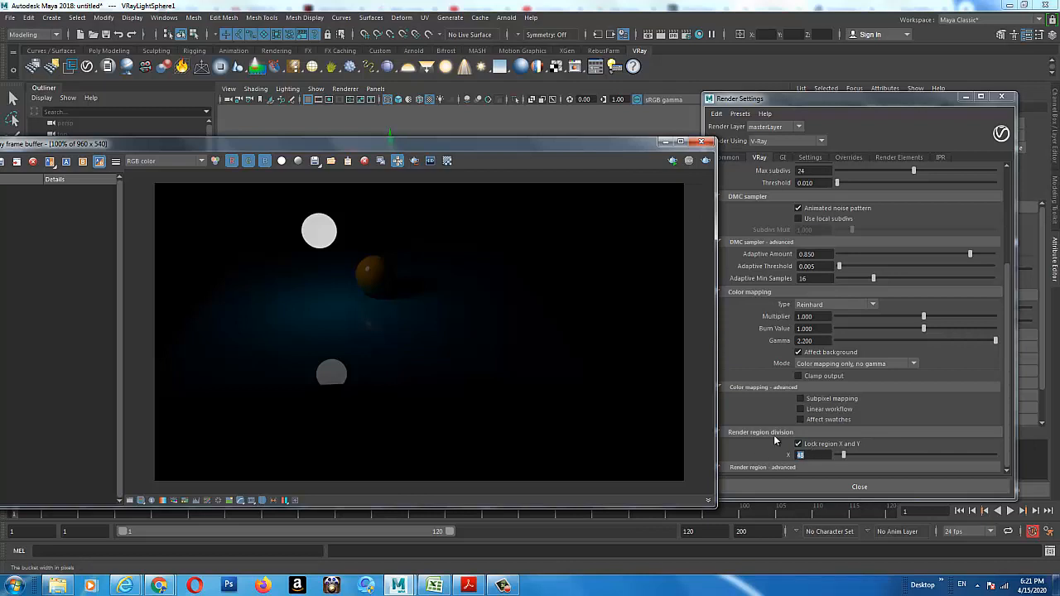
Open the frame buffer's color corrections and look through the exposure, white balance, hue/saturation, color balance and levels controls.
left_click_drag(579, 147, 552, 142)
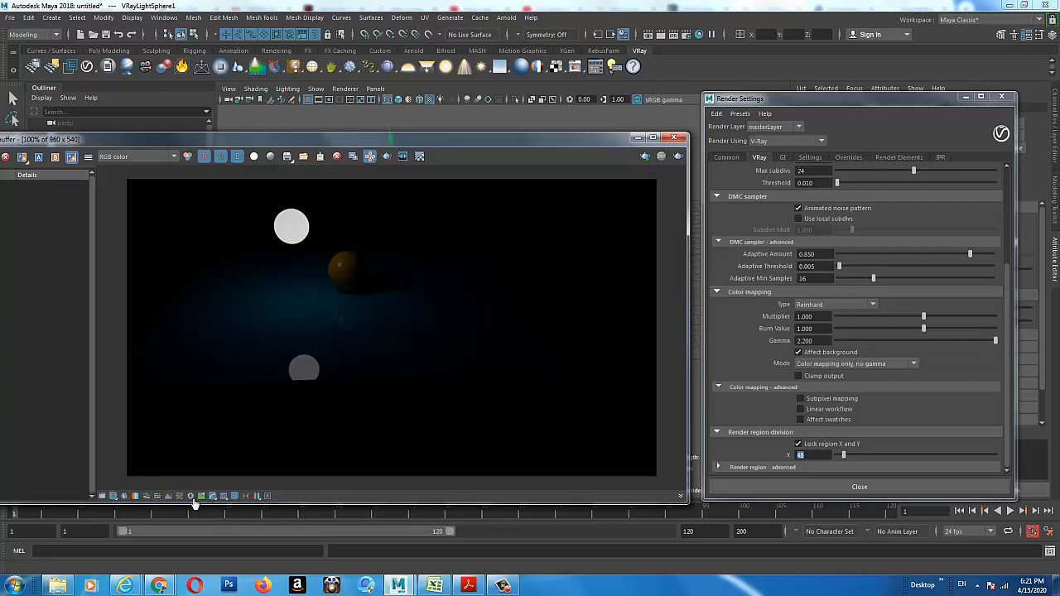
left_click(102, 497)
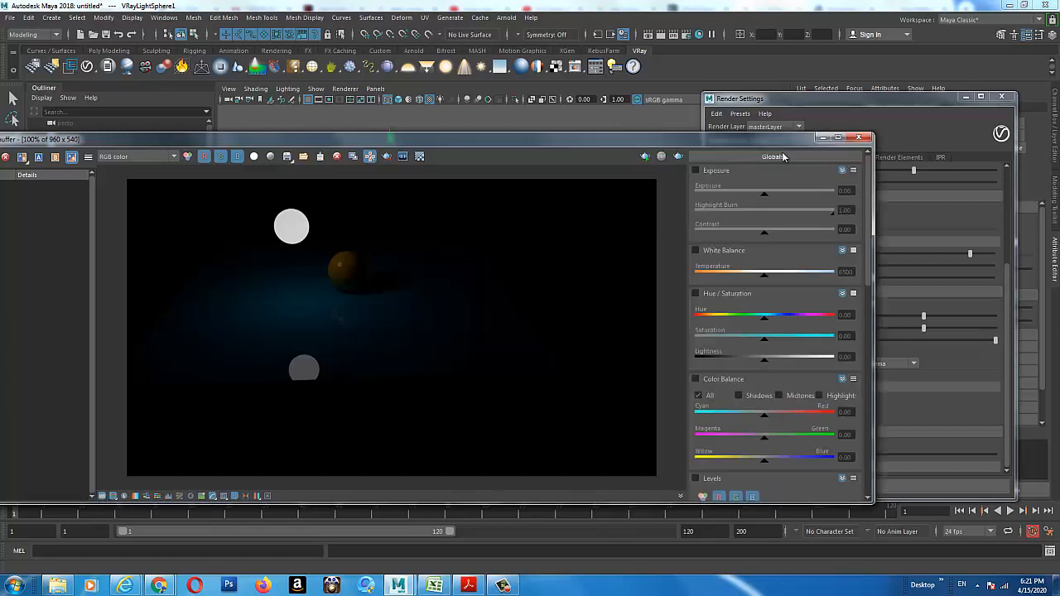
left_click_drag(867, 195, 873, 166)
left_click_drag(866, 237, 878, 281)
left_click_drag(870, 329, 870, 280)
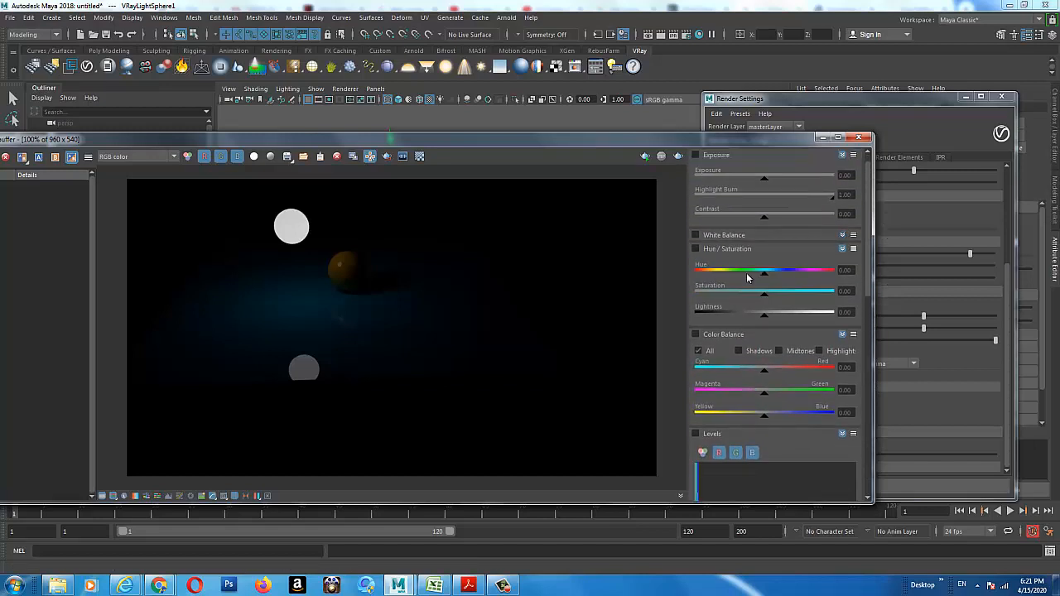
Expand the White Balance correction and adjust its temperature to about 6763.
left_click(764, 261)
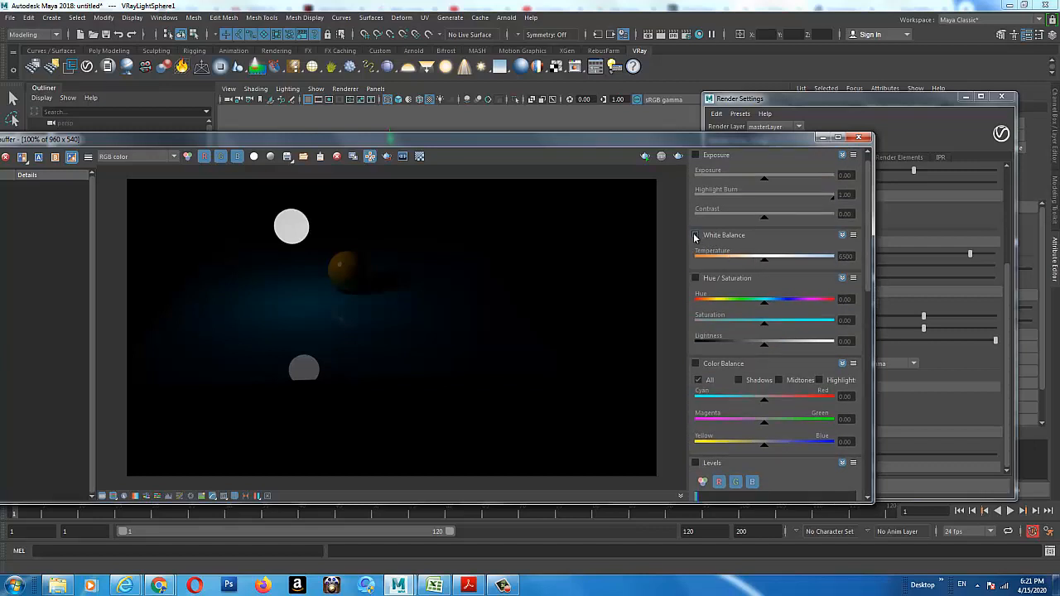
mouse_move(764, 264)
left_mouse_down()
mouse_move(726, 266)
mouse_move(843, 272)
mouse_move(727, 277)
mouse_move(805, 271)
mouse_move(768, 277)
left_mouse_up()
left_click(695, 236)
left_click_drag(869, 275, 856, 223)
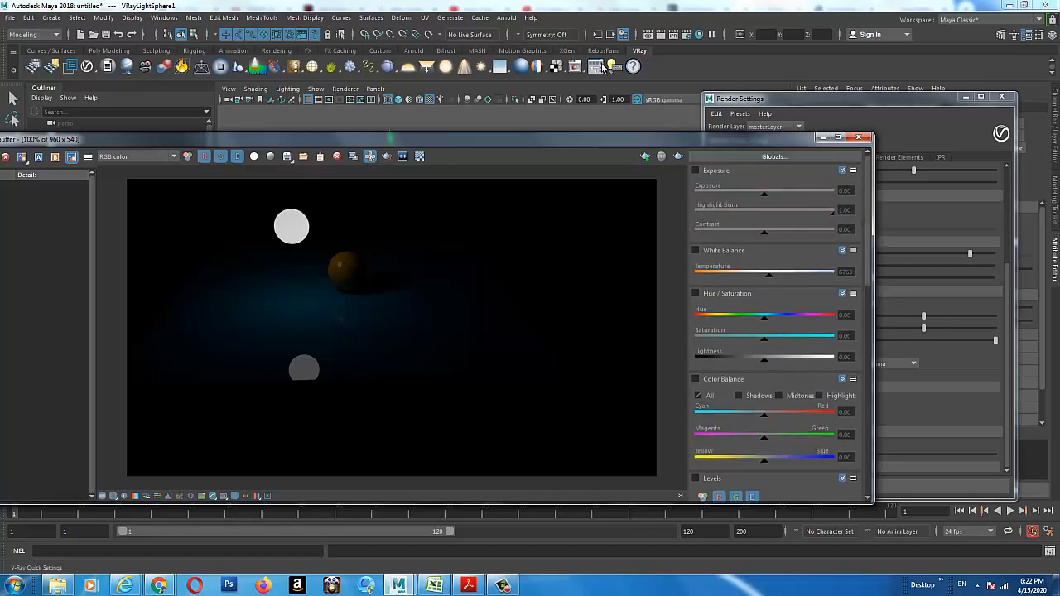
Open the V-Ray Quick Settings, look over its scene presets and GI, shading and anti-aliasing quality options, and close it.
left_click_drag(603, 138, 648, 159)
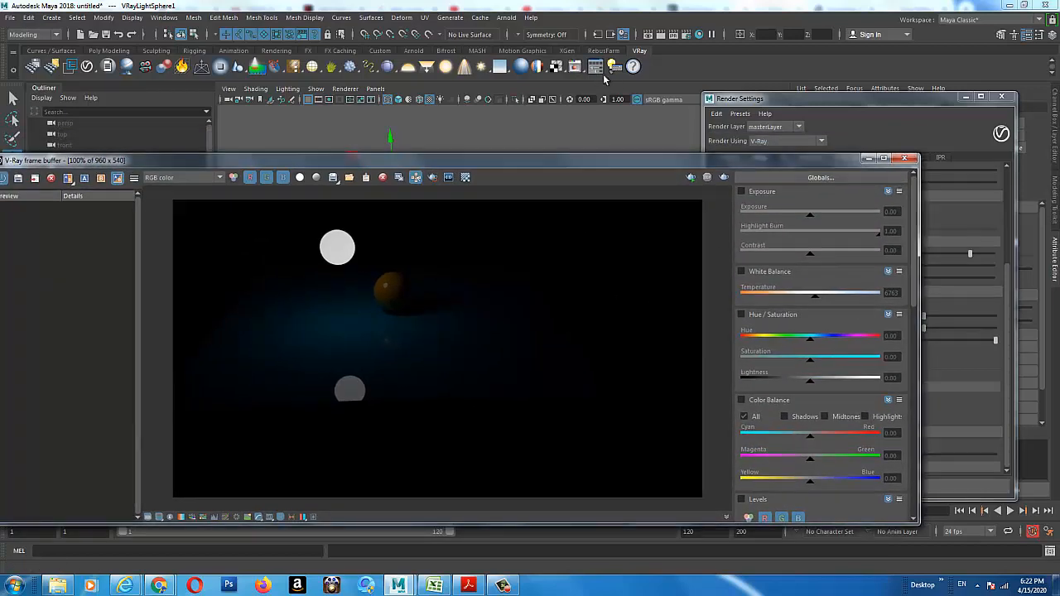
left_click(595, 67)
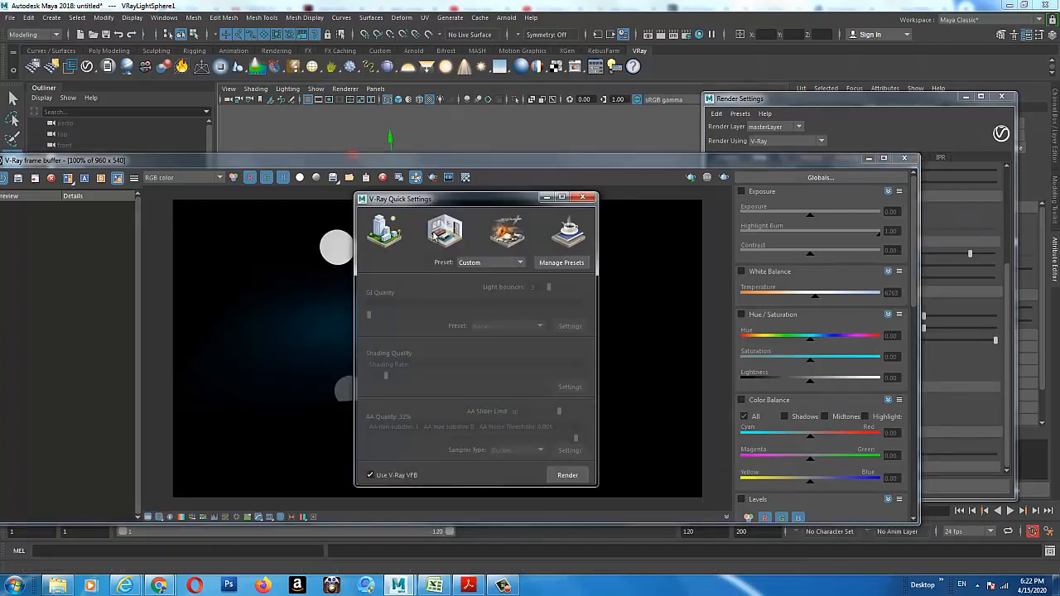
left_click_drag(509, 201, 620, 189)
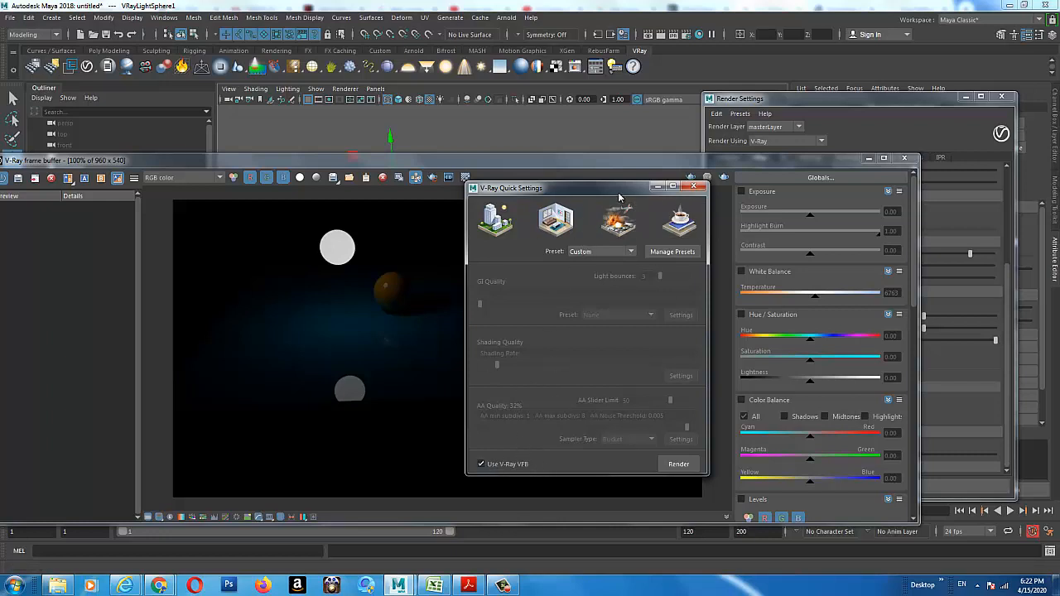
left_click_drag(622, 190, 547, 190)
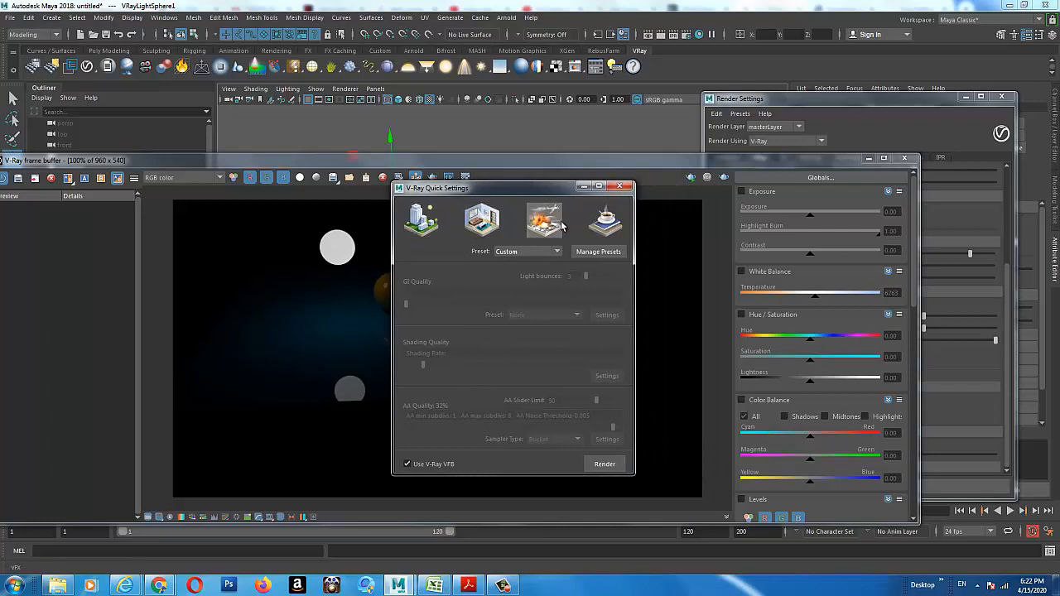
left_click_drag(530, 189, 465, 188)
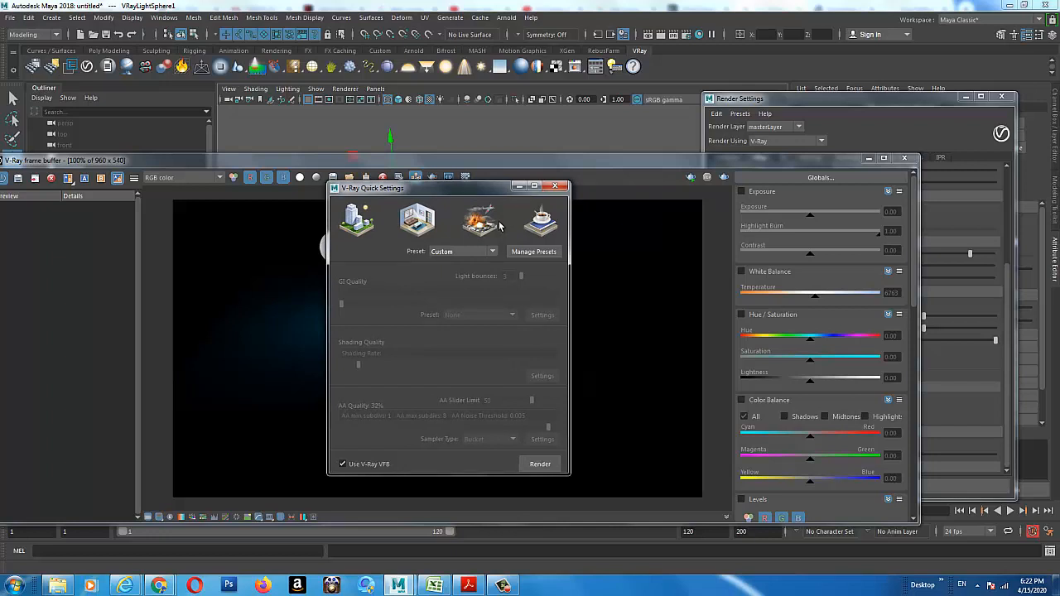
left_click_drag(496, 192, 425, 191)
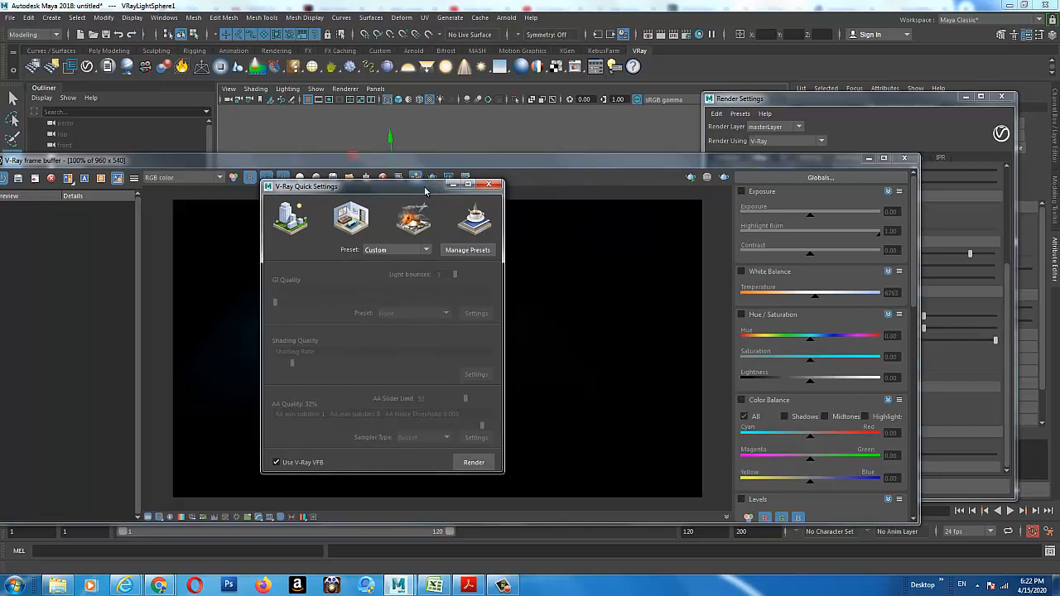
left_click(484, 185)
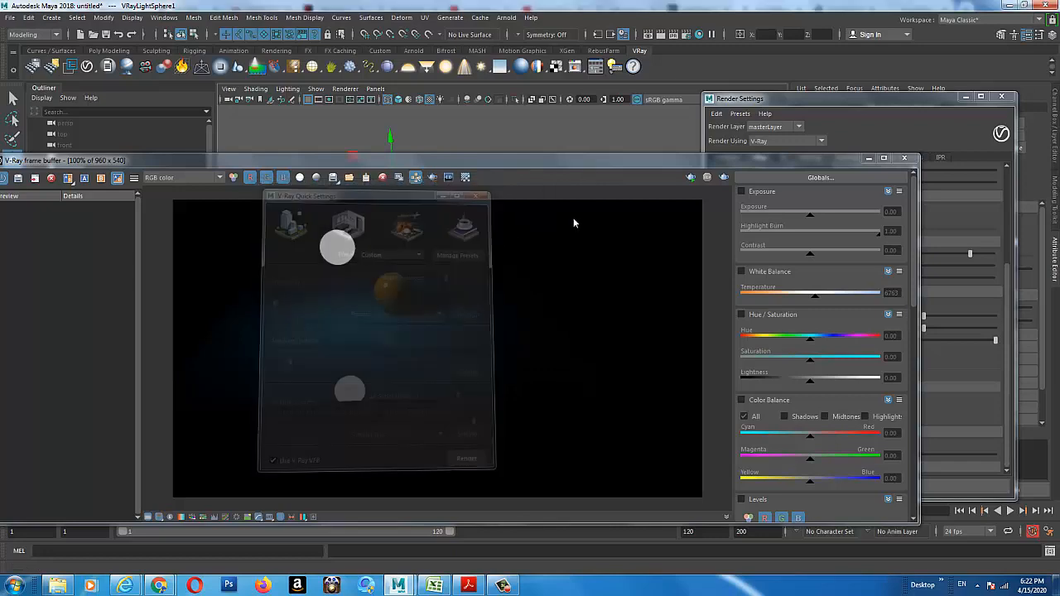
Open the V-Ray Light Lister and widen it to examine all the parameter columns of the sphere light.
left_click(613, 66)
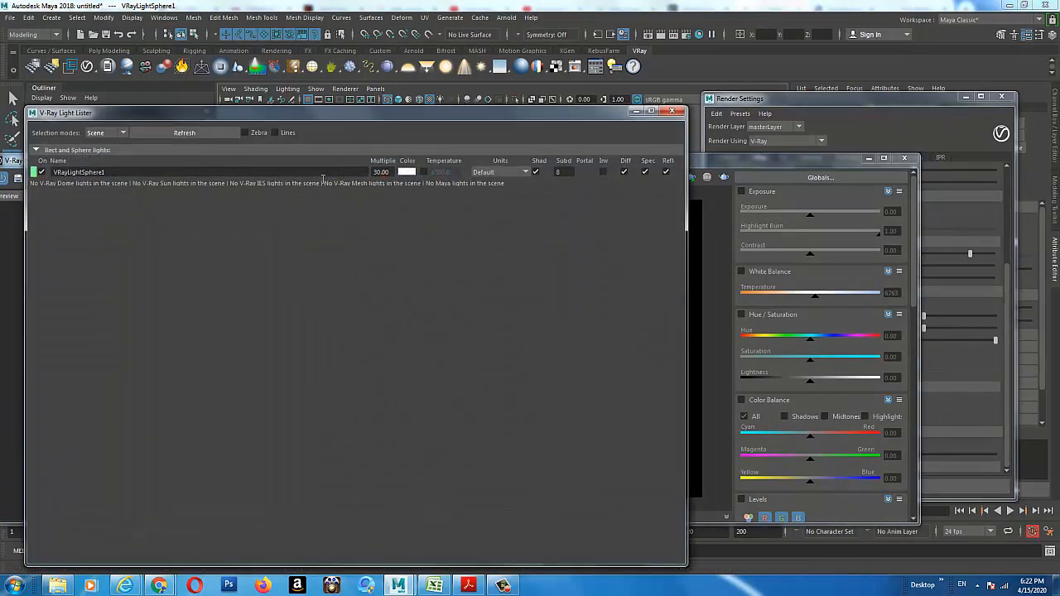
left_click_drag(427, 116, 777, 112)
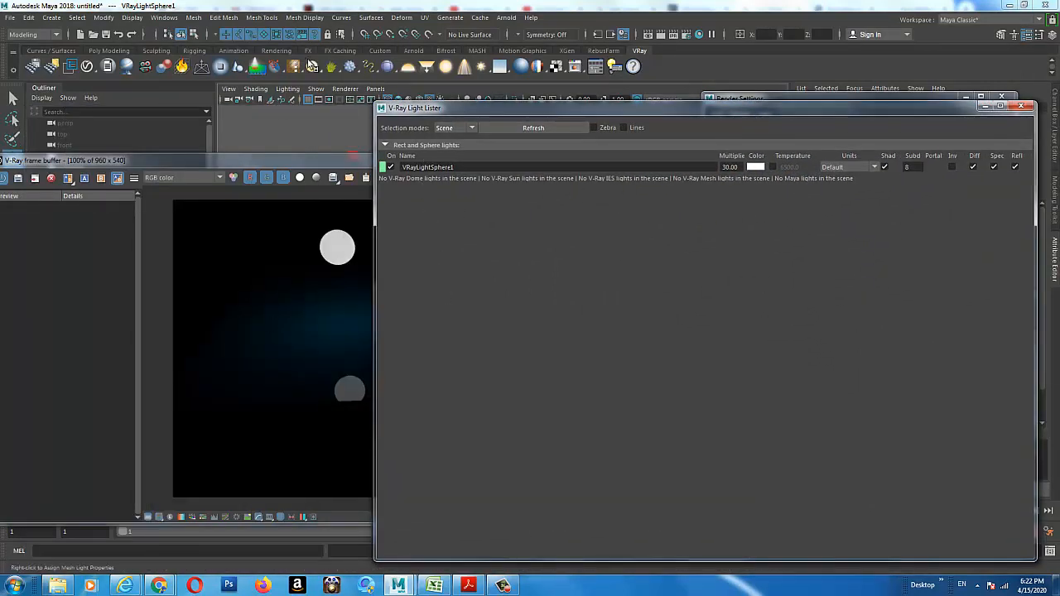
left_click_drag(875, 108, 762, 100)
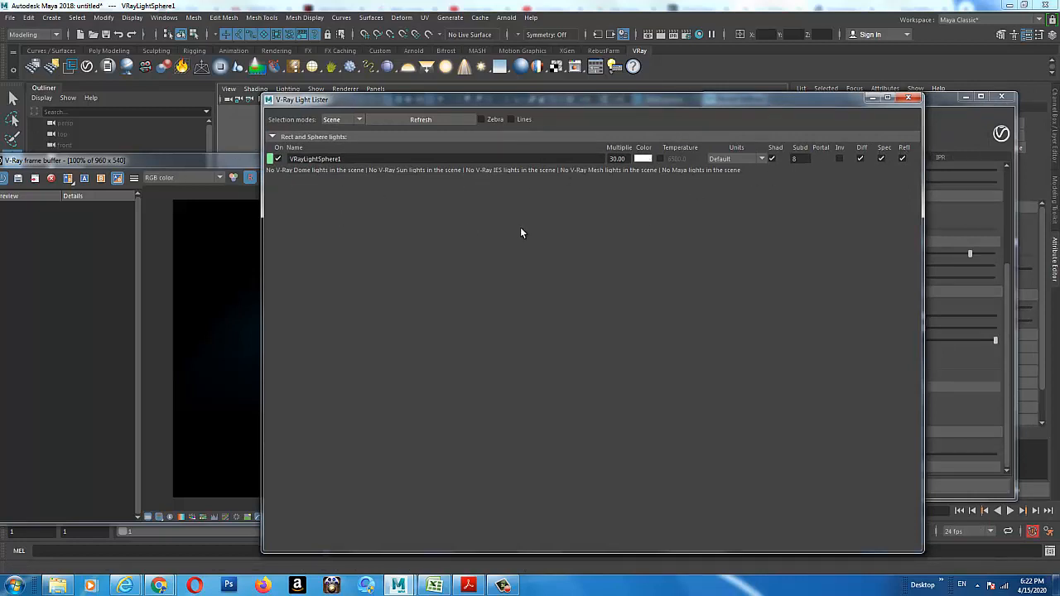
left_click_drag(924, 164, 1002, 163)
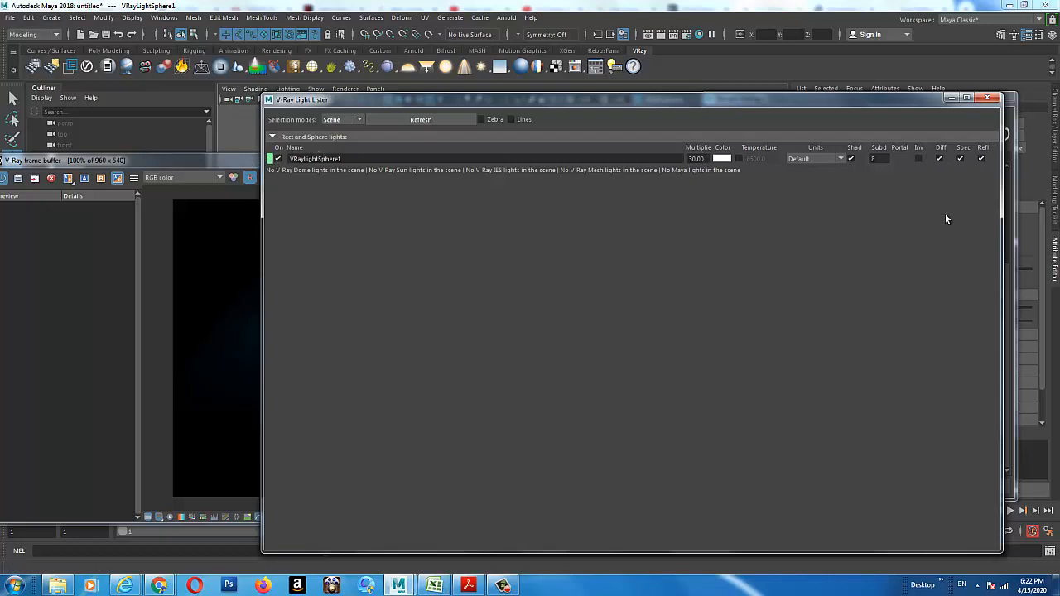
left_click_drag(914, 101, 752, 136)
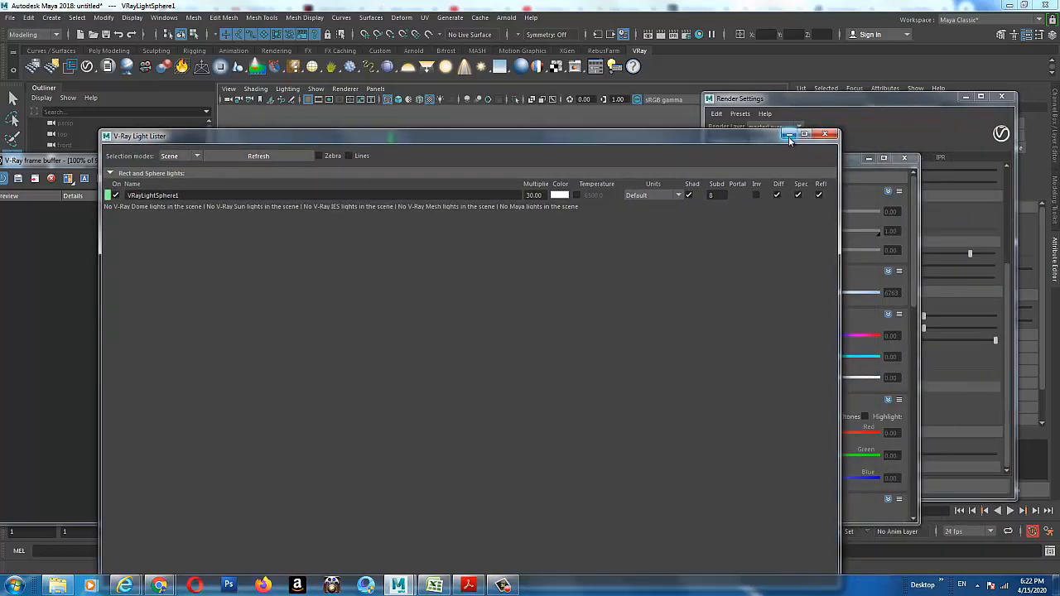
Close the Render Settings, Light Lister and V-Ray frame buffer windows, and deselect the sphere light in the scene.
left_click(918, 94)
left_click(999, 98)
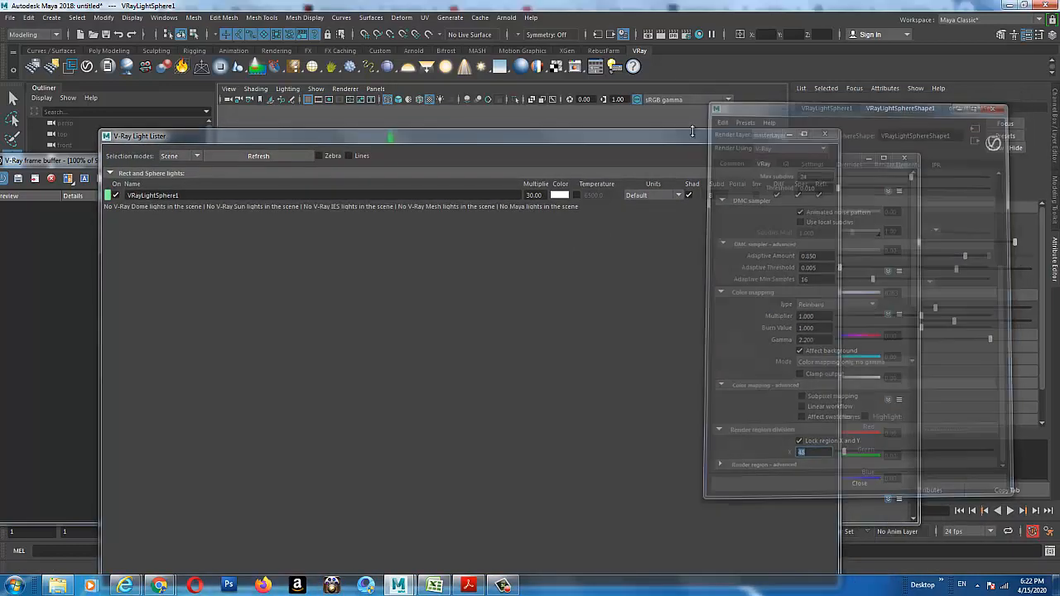
left_click_drag(706, 138, 778, 126)
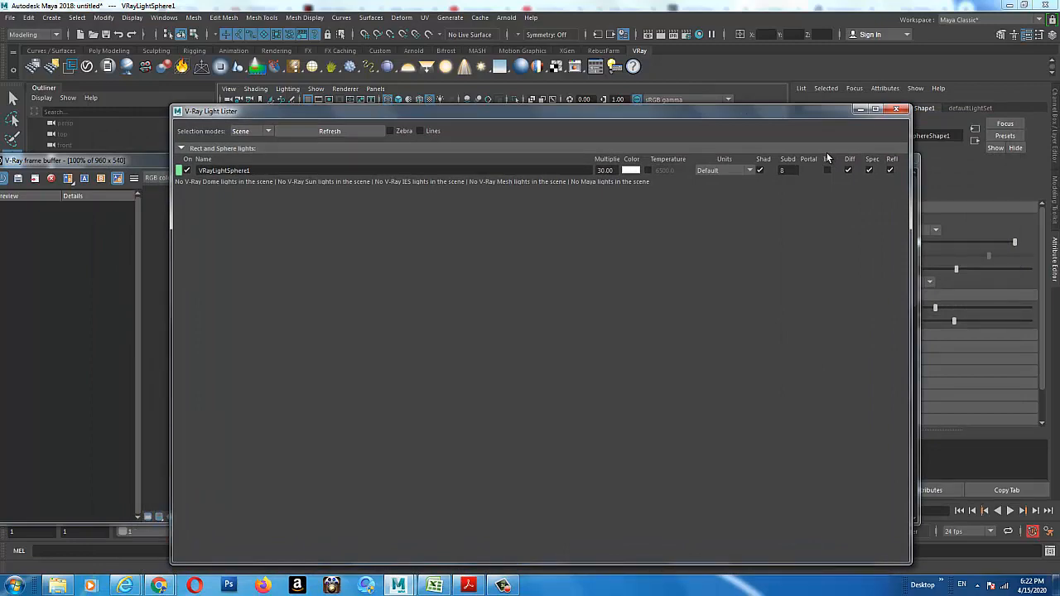
left_click(896, 108)
left_click(906, 159)
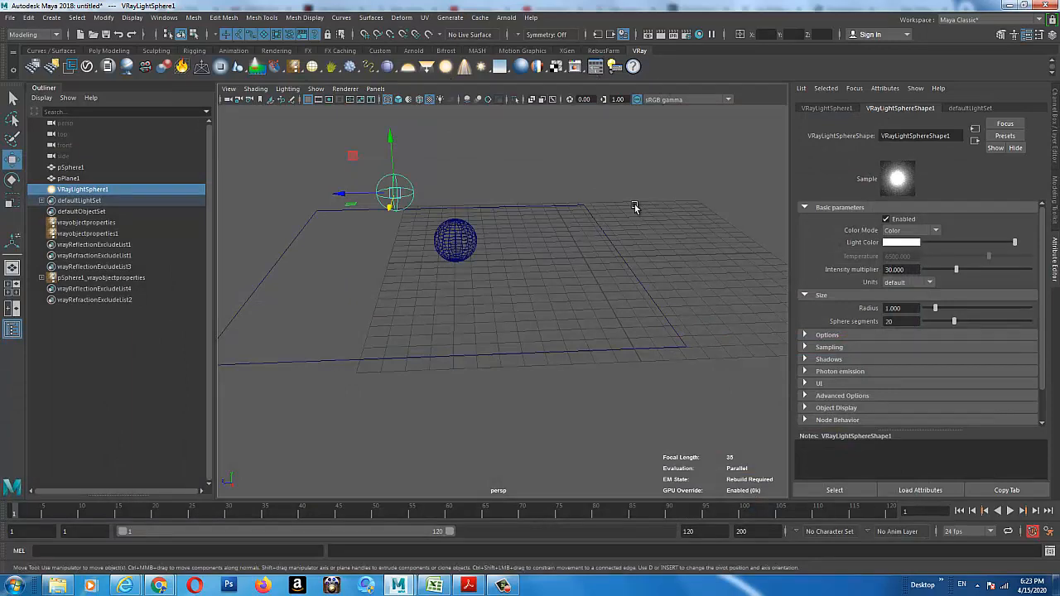
left_click(577, 228)
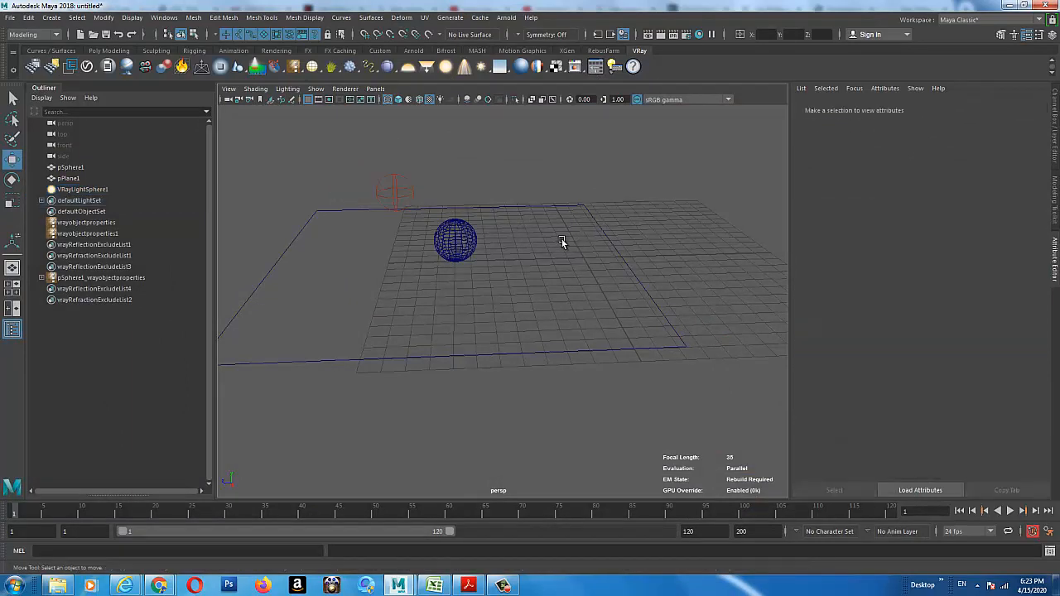
mouse_move(561, 239)
left_mouse_down("alt")
mouse_move(575, 246)
mouse_move(539, 251)
mouse_move(565, 254)
left_mouse_up("alt")
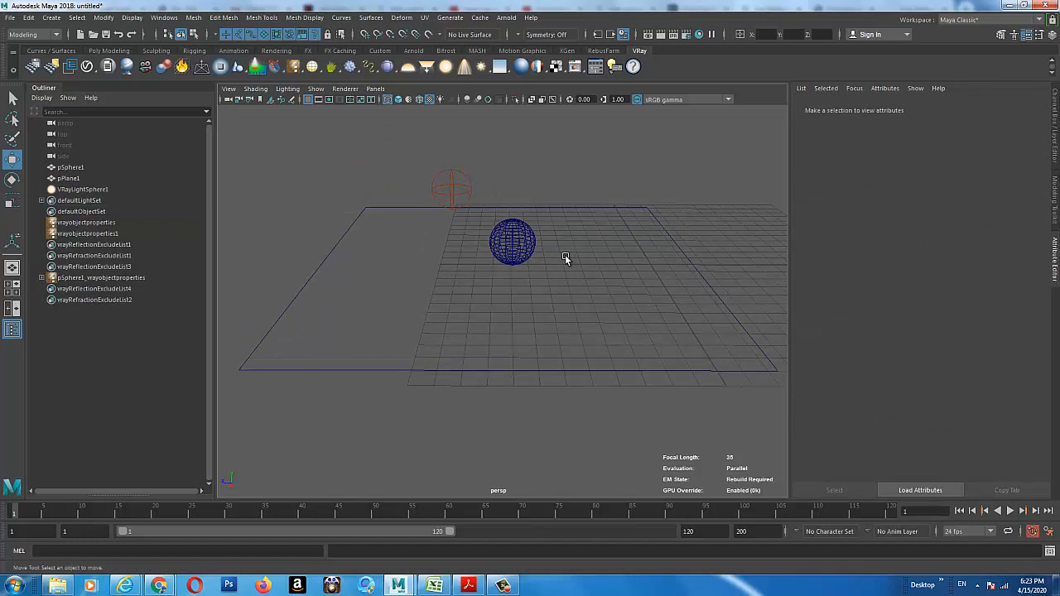